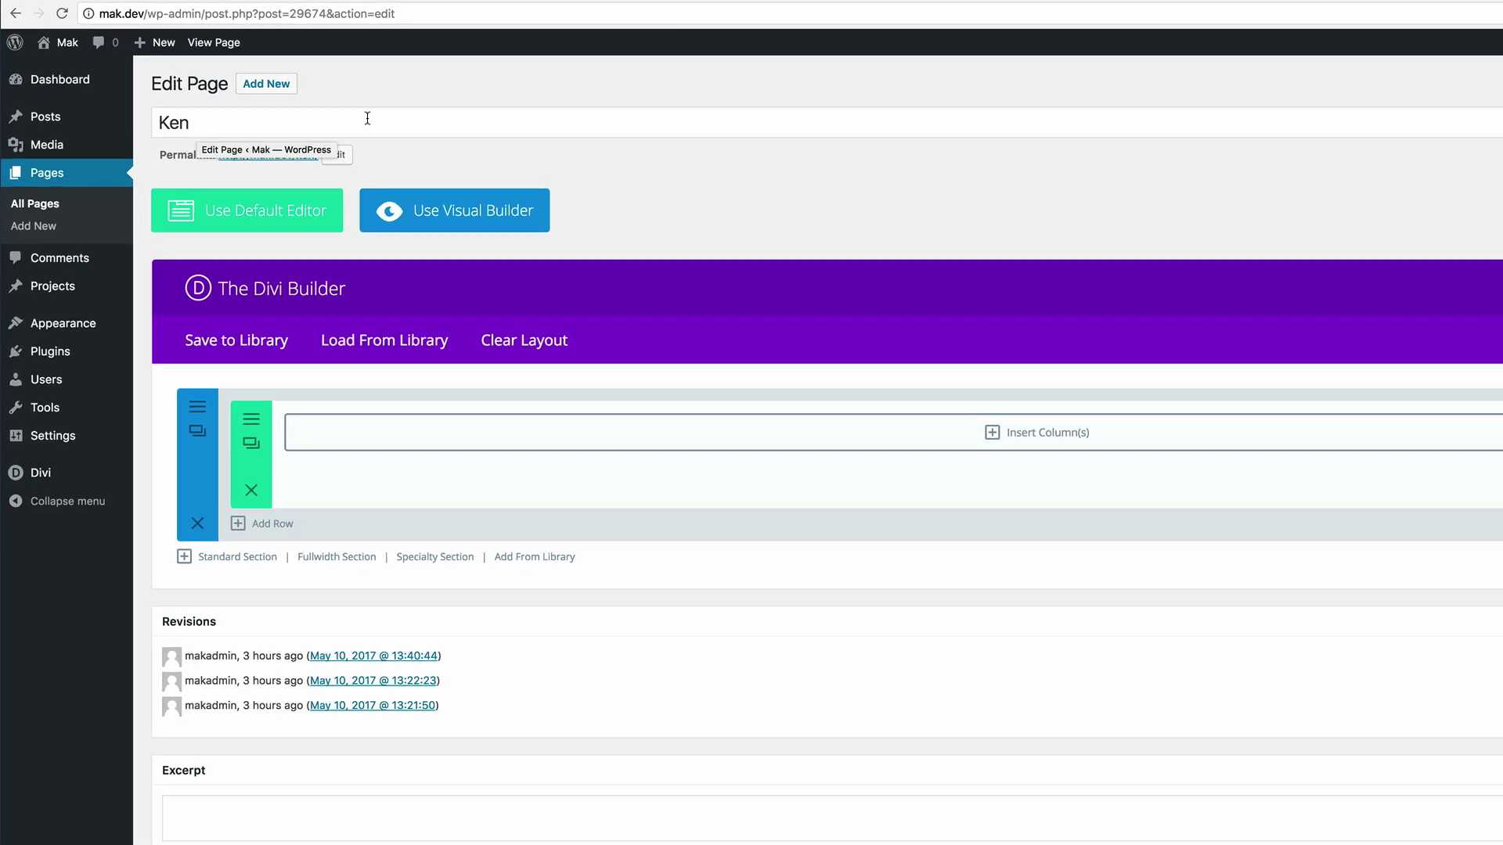
- Add a fullwidth section to the Ken page and insert a Fullwidth Header module in it
click(272, 89)
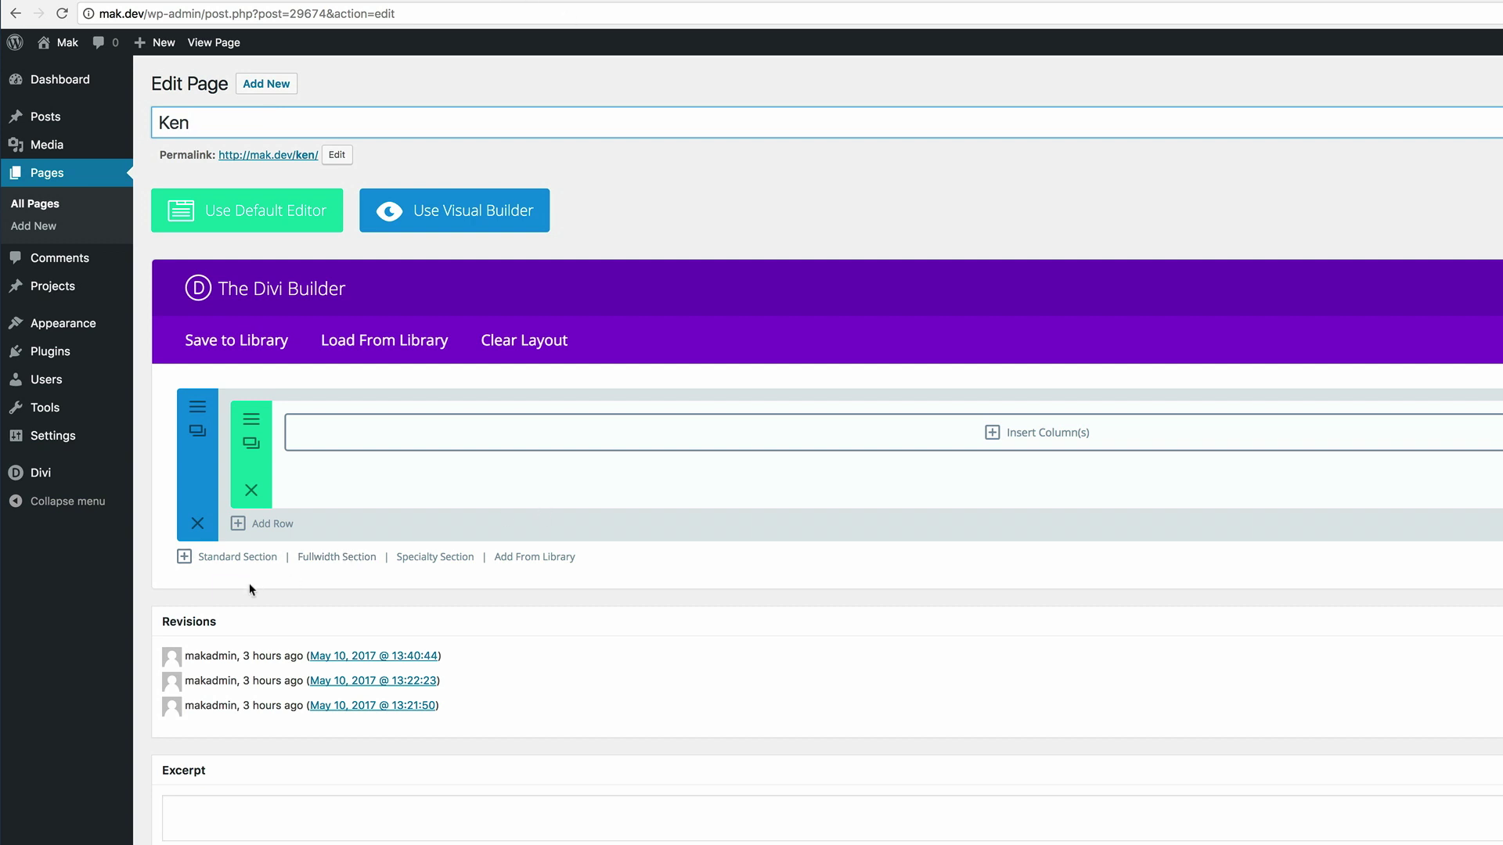
click(338, 561)
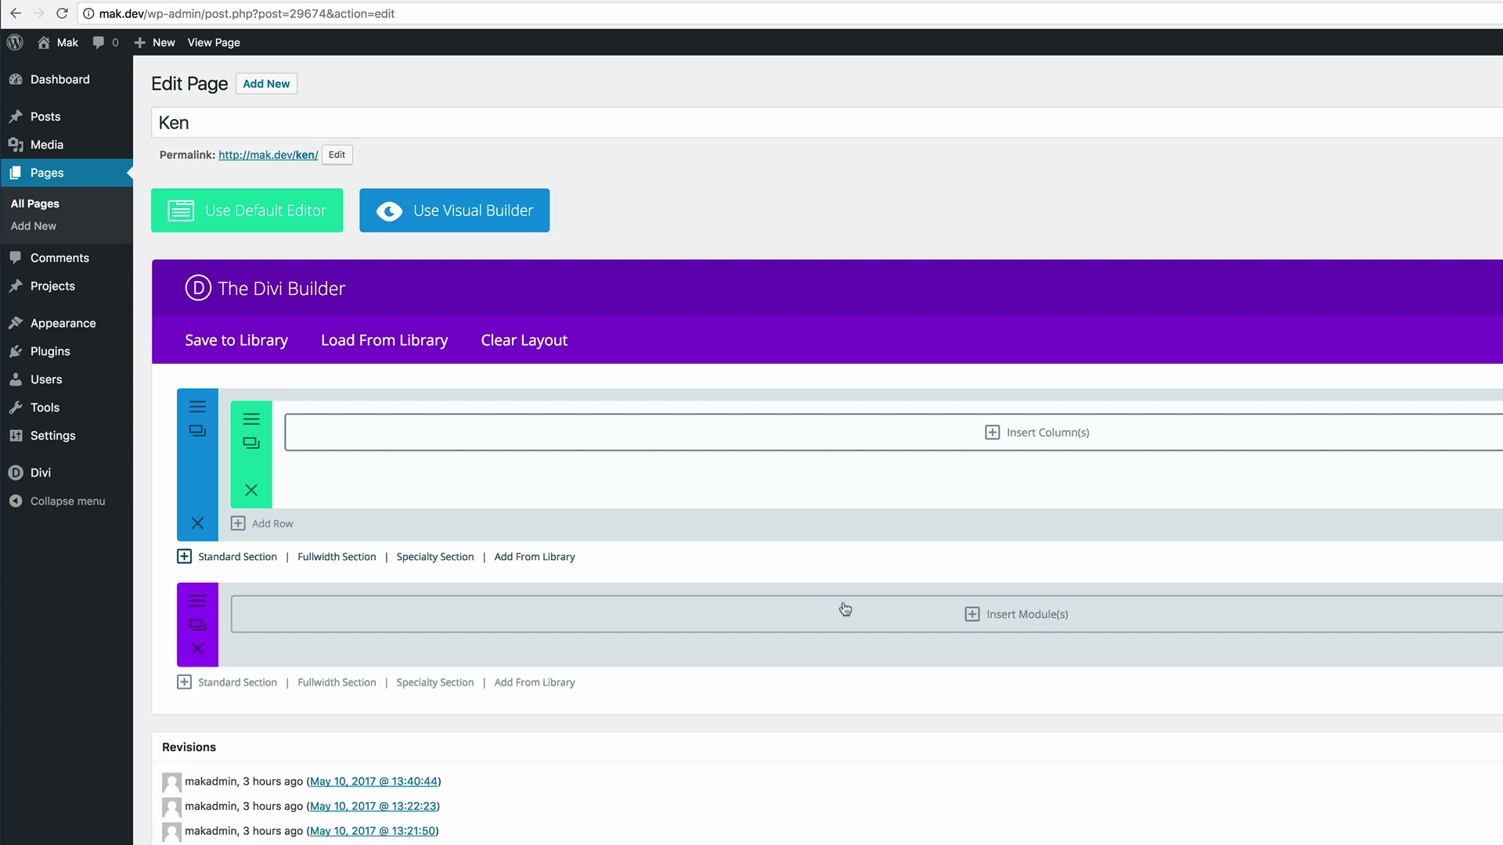
click(975, 615)
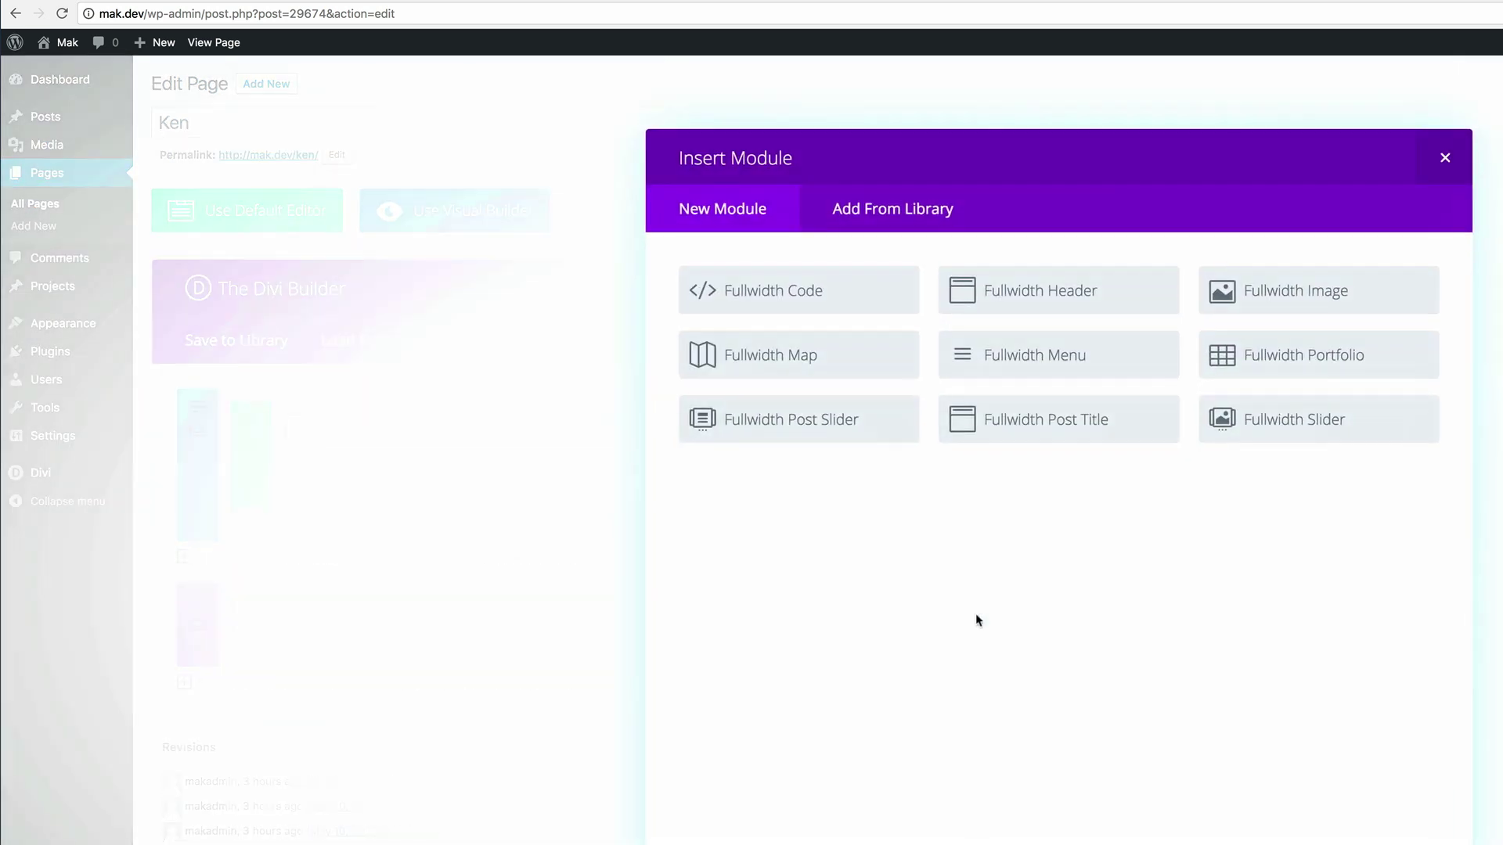
click(1020, 295)
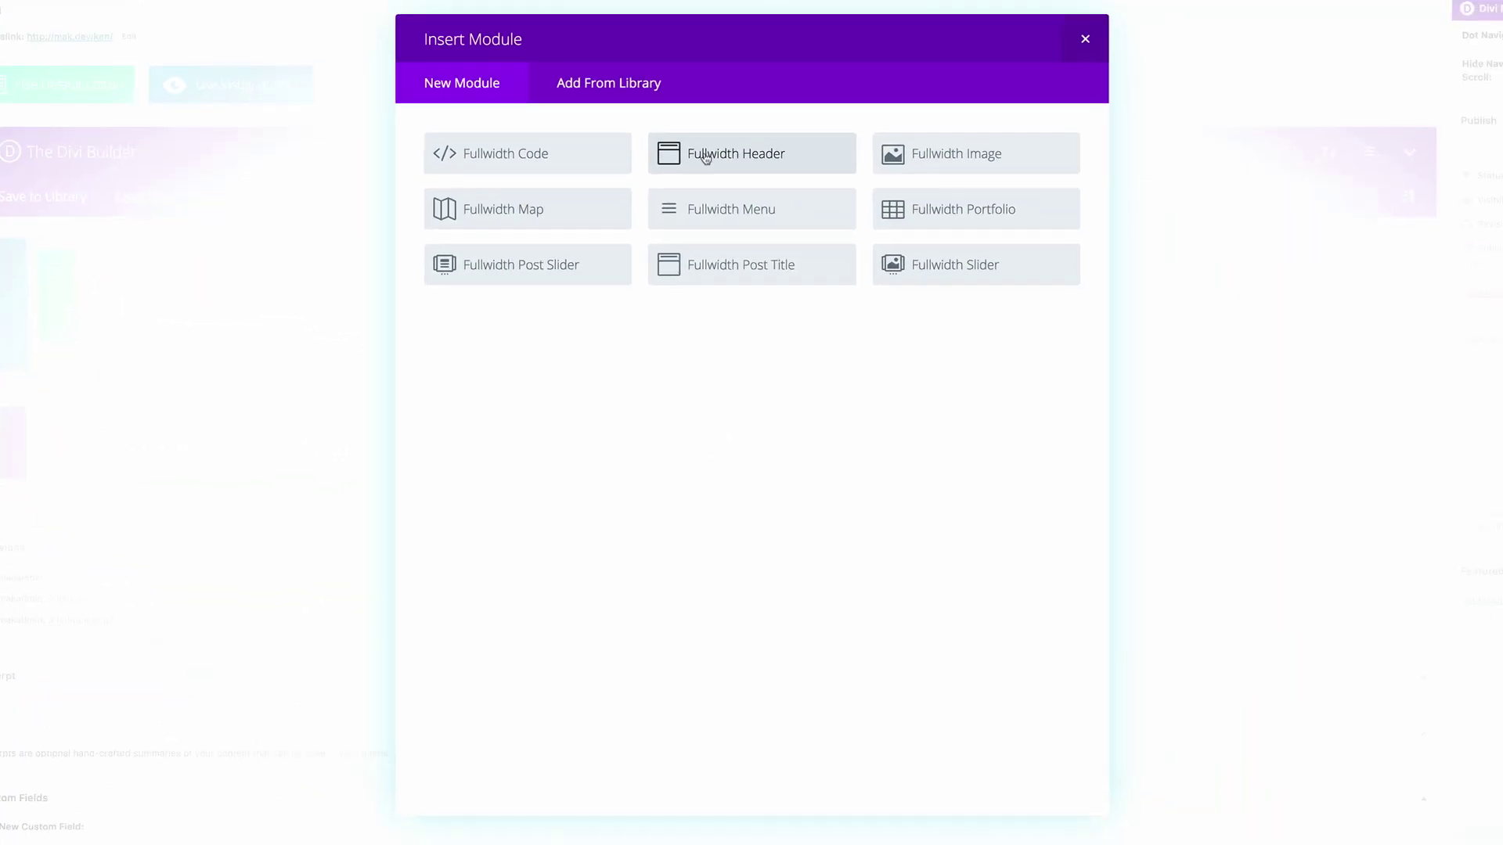
click(705, 151)
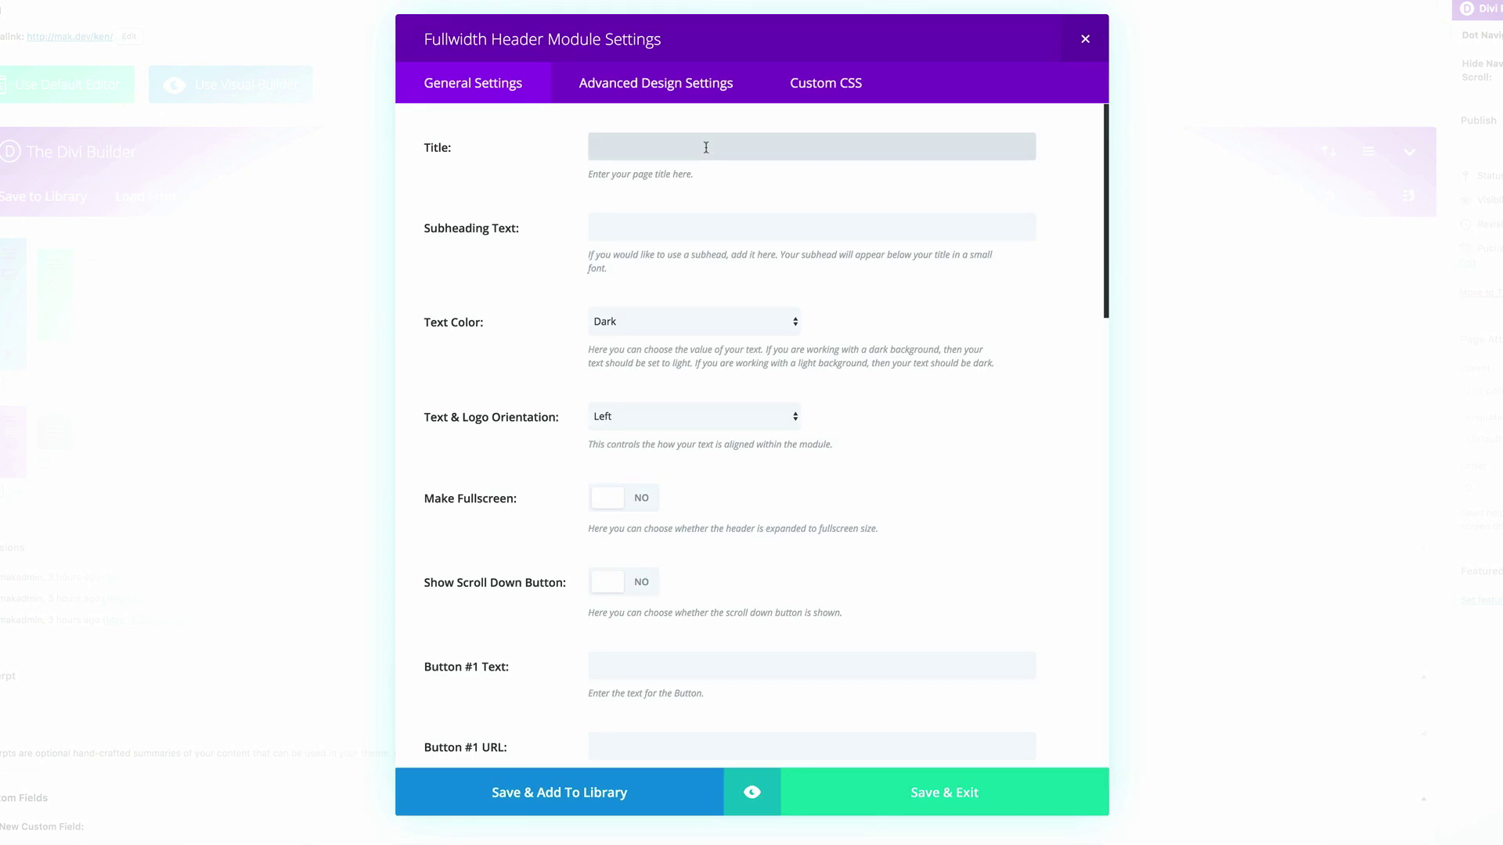
- Enter "ken burns effect with divi" as the header title and "make your images come alive" as the subheading
text(ken burns effect with divi)
click(720, 224)
text(make your images come alive)
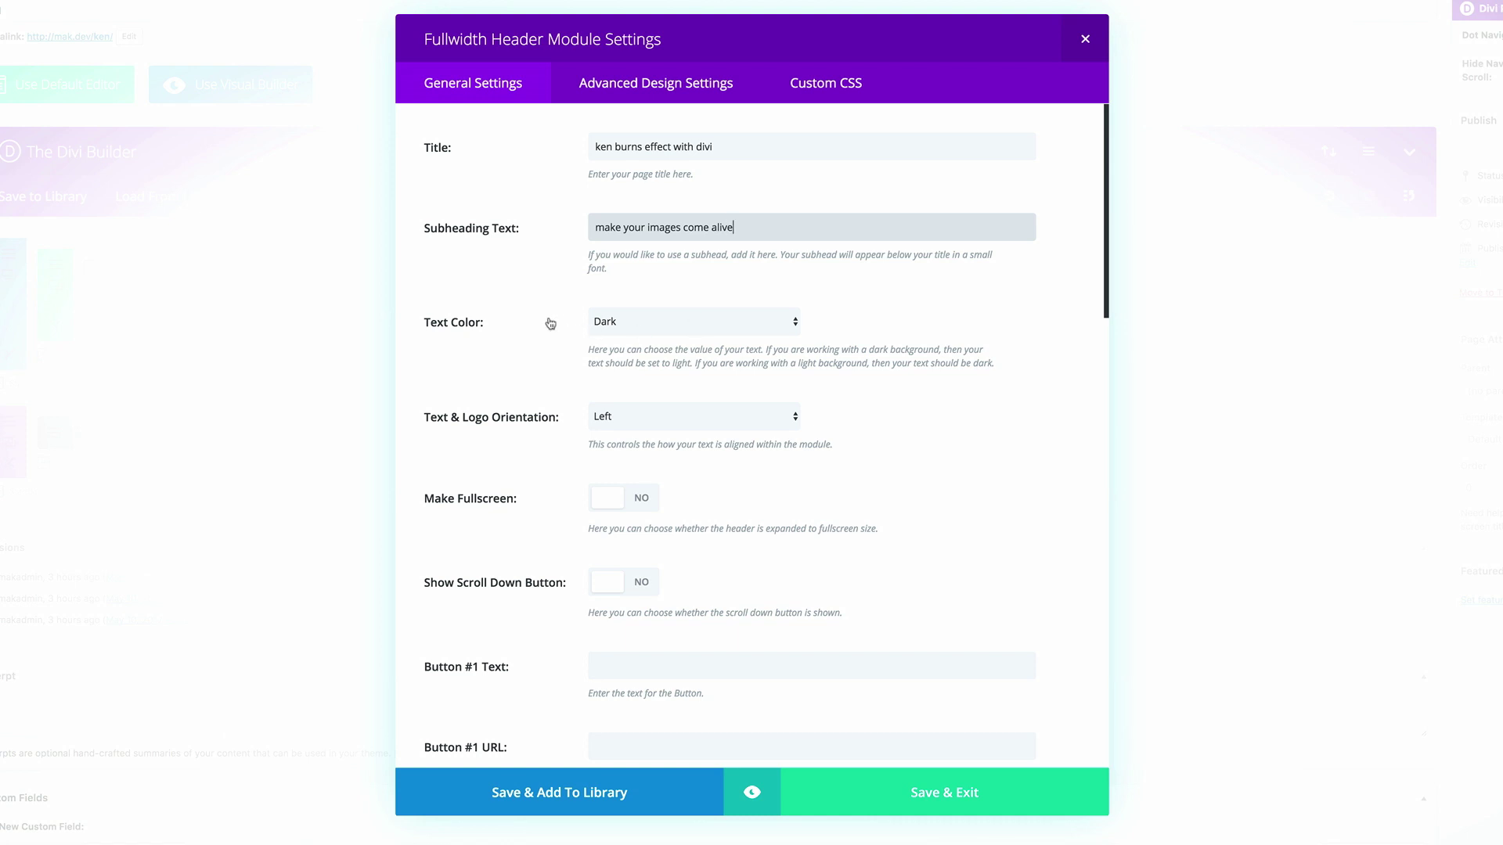
- Set the header's text color to Light and its text and logo orientation to Center
click(625, 321)
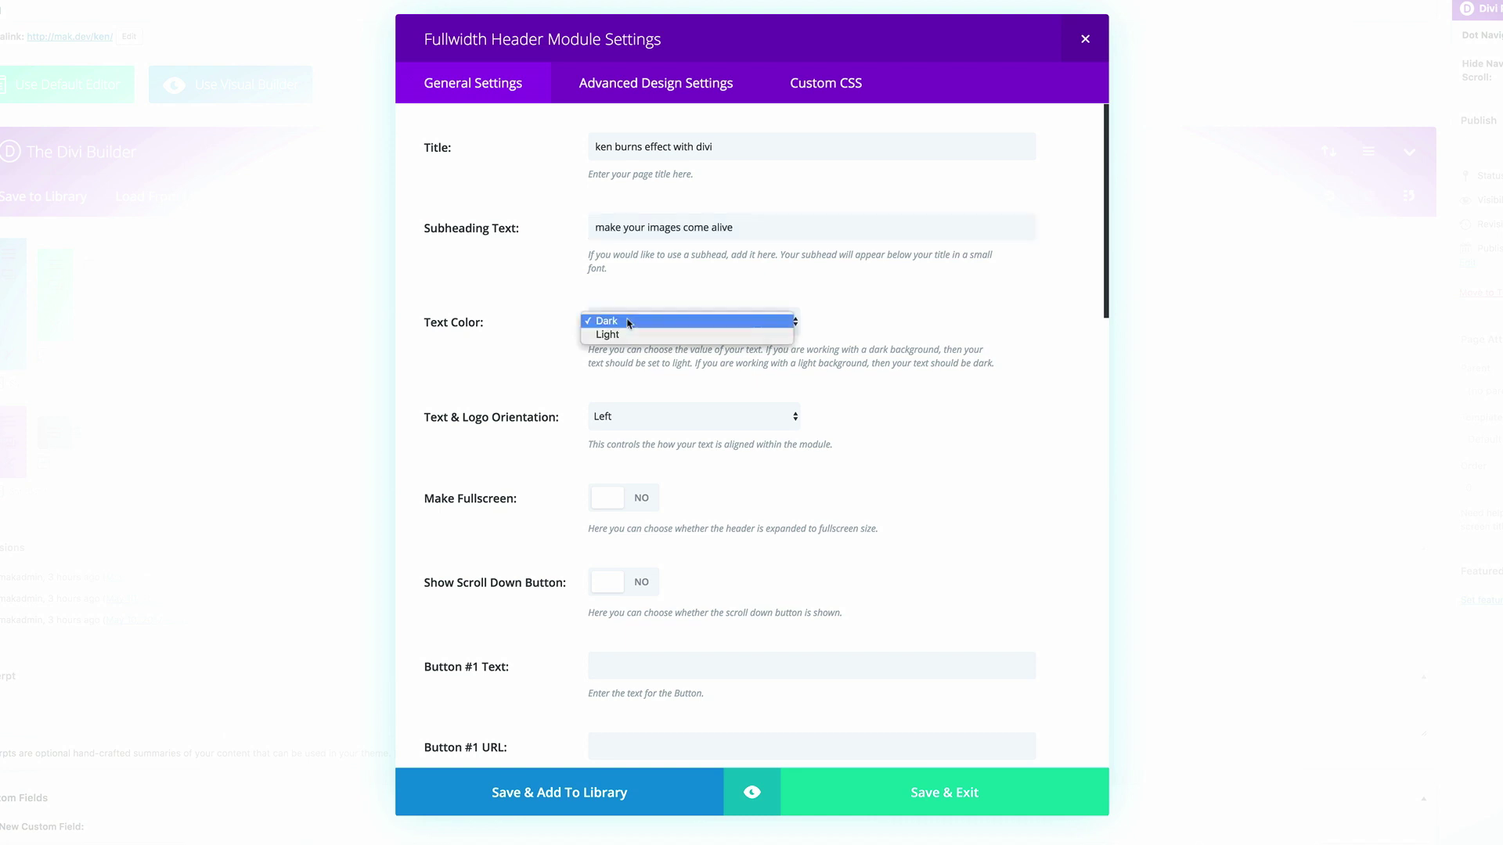
click(624, 335)
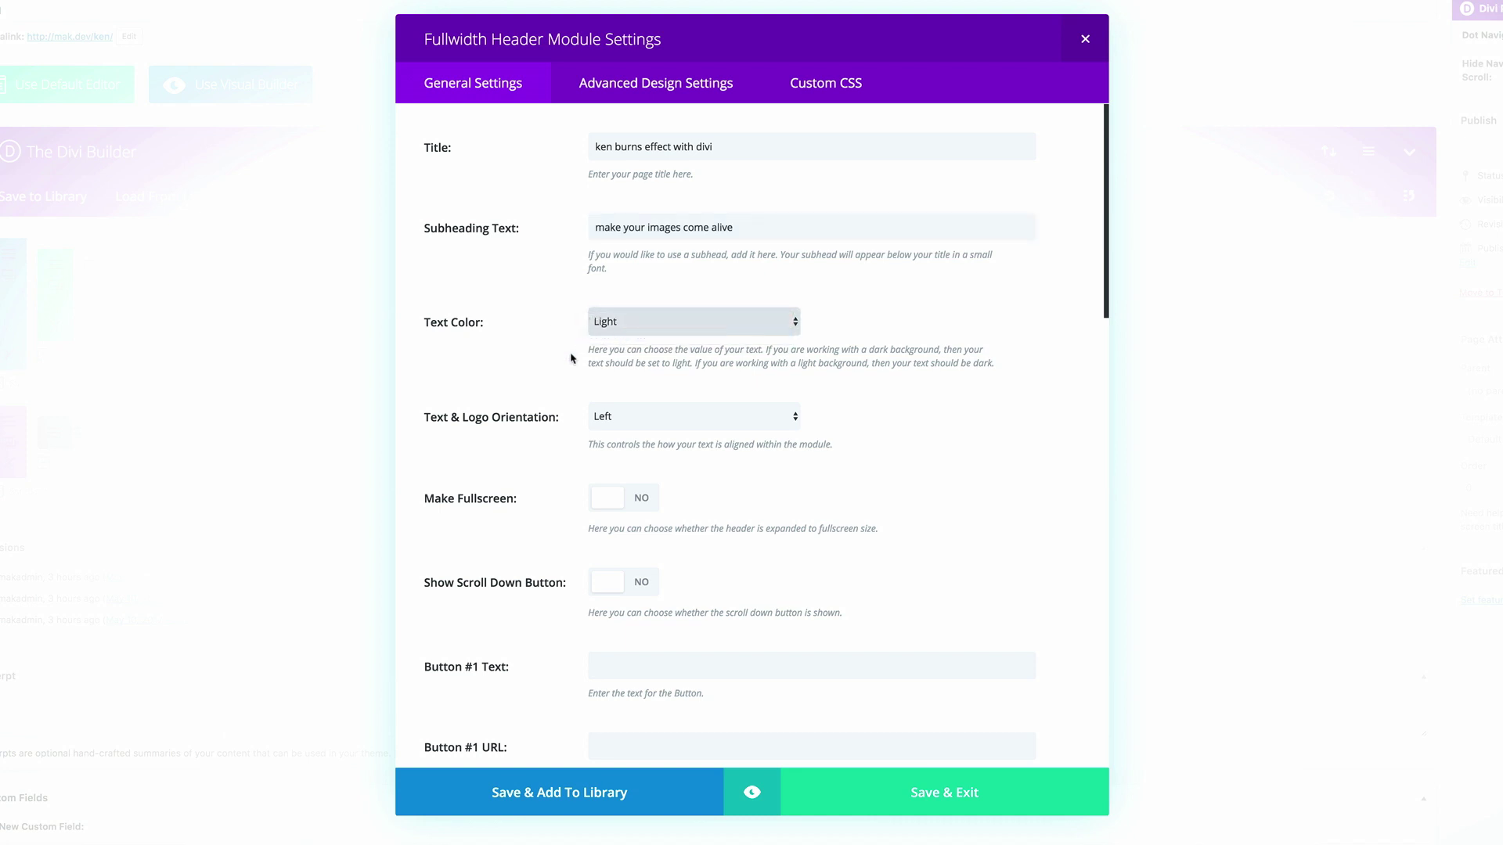
scroll(513, 429, down, 2)
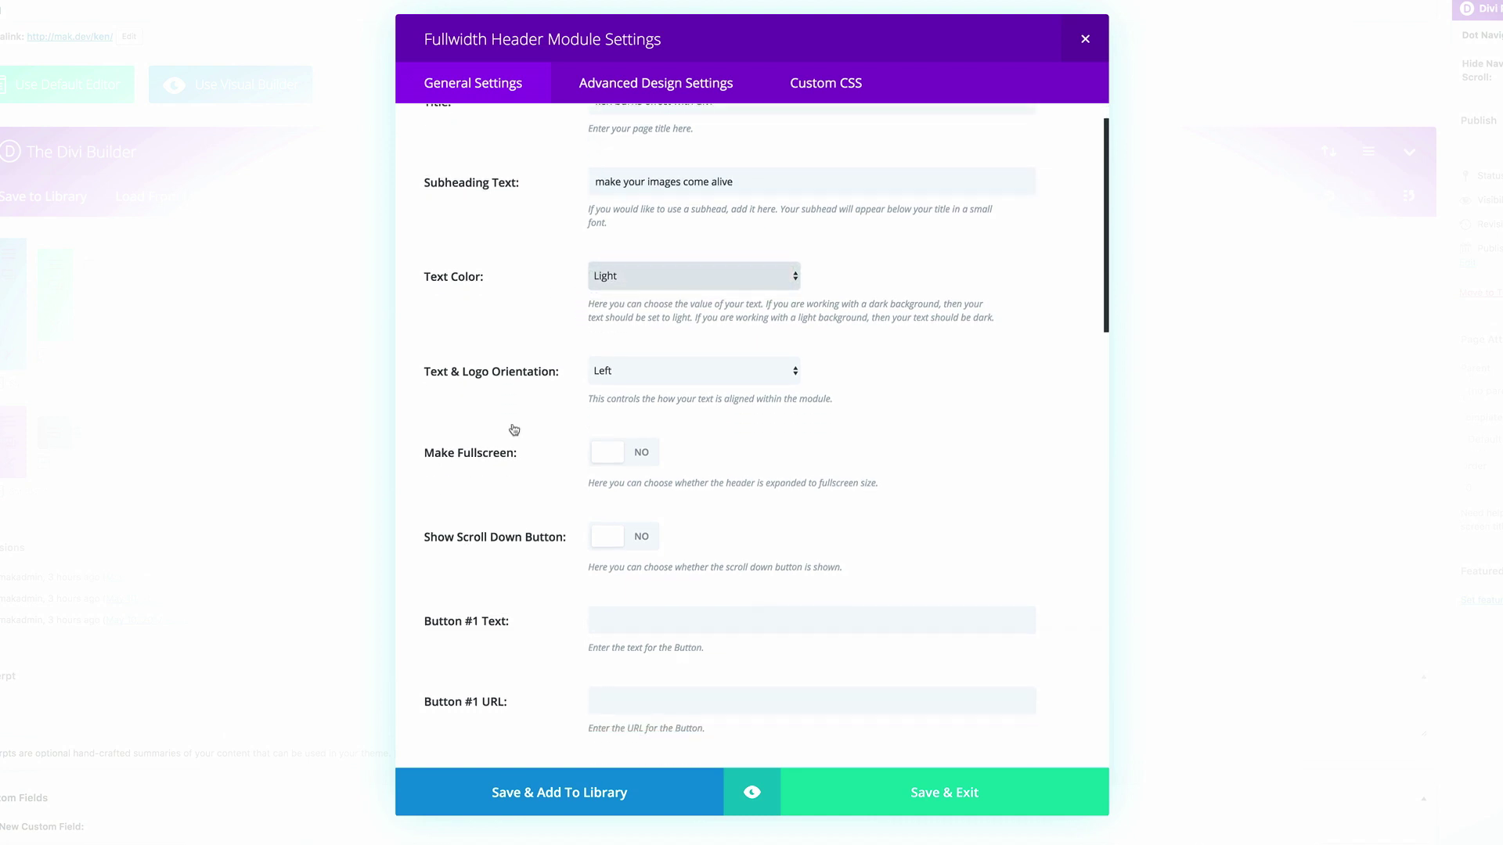
click(631, 372)
key(Escape)
- Enable the fullscreen option for the header
scroll(629, 389, down, 3)
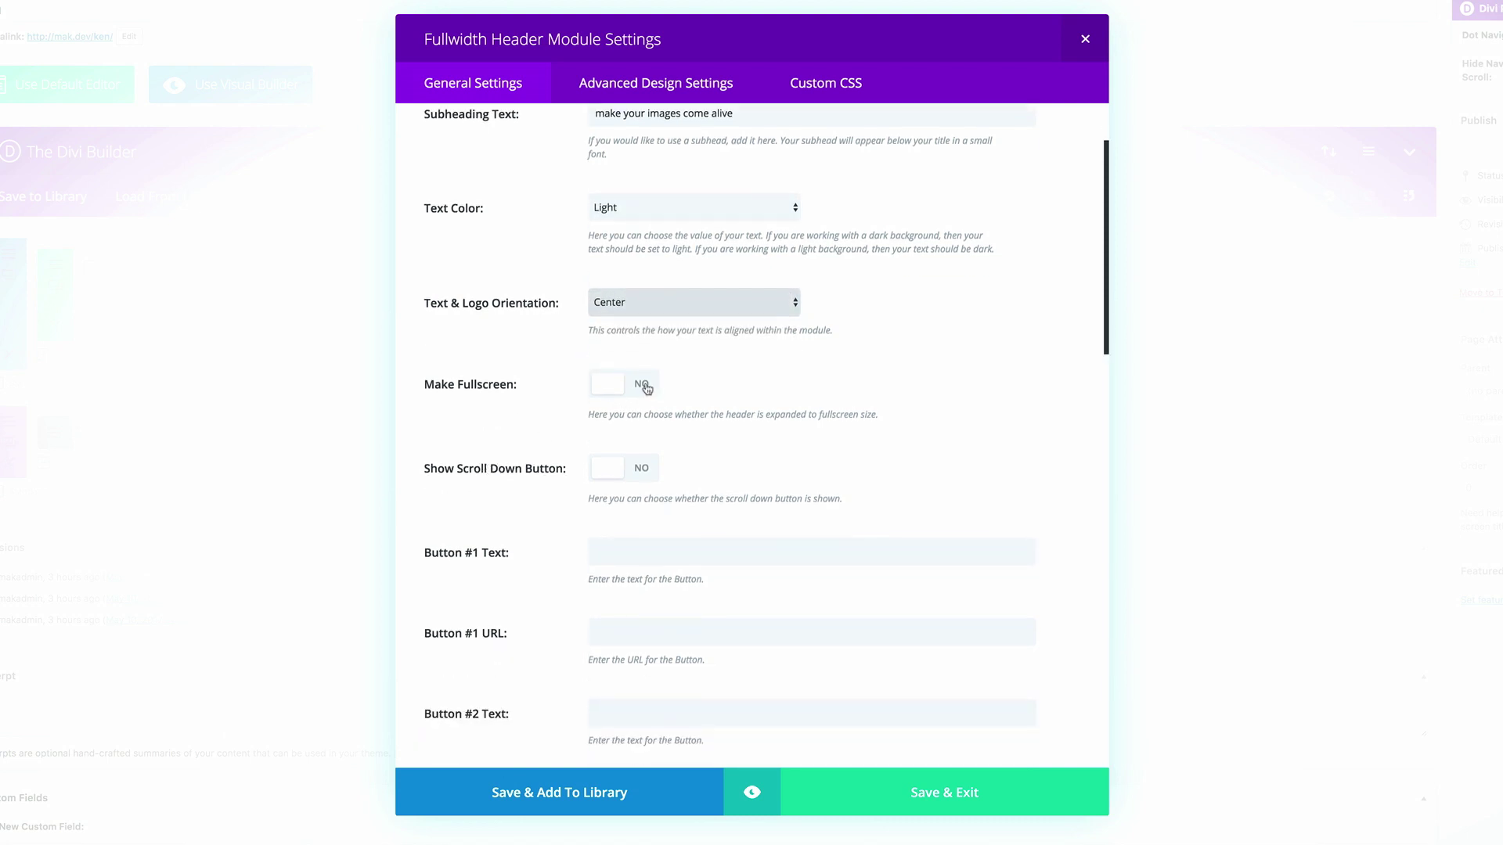
click(647, 389)
- Upload the JPG ending in 6002 from the Downloads folder and set it as the header's background image
scroll(537, 492, down, 5)
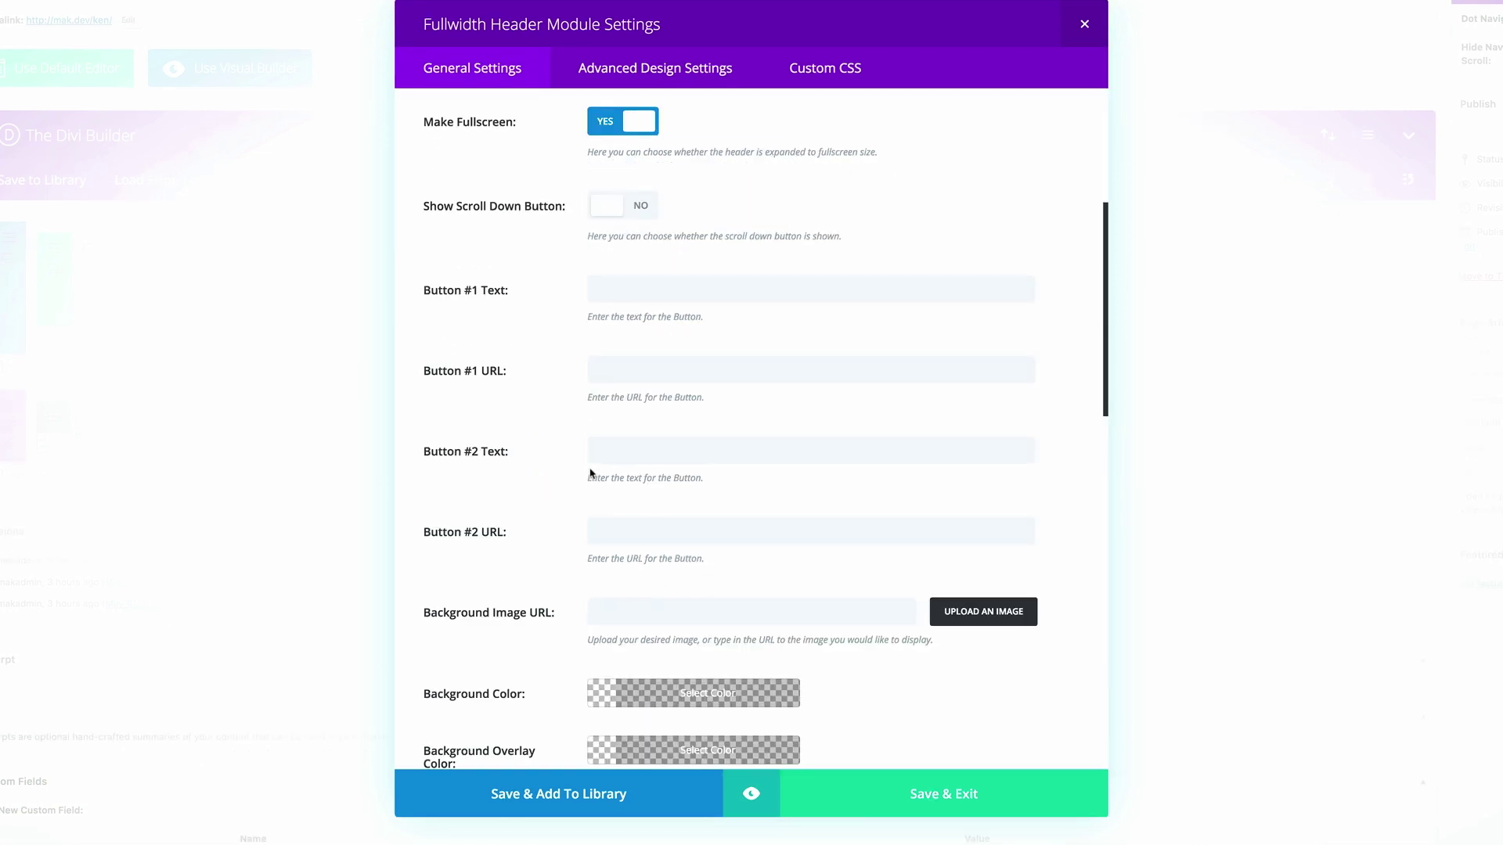
scroll(590, 472, down, 3)
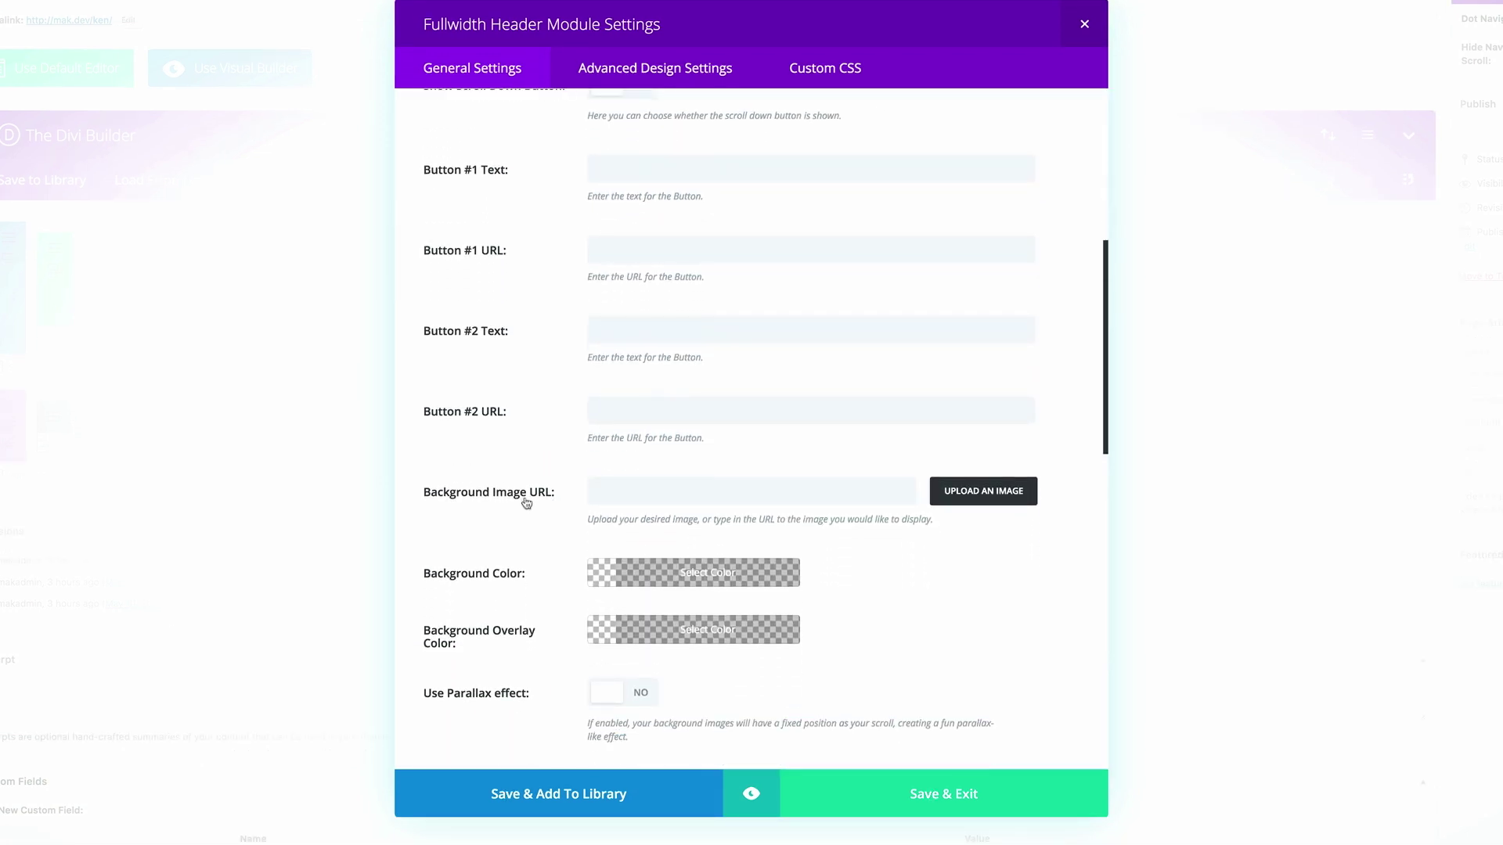
click(988, 493)
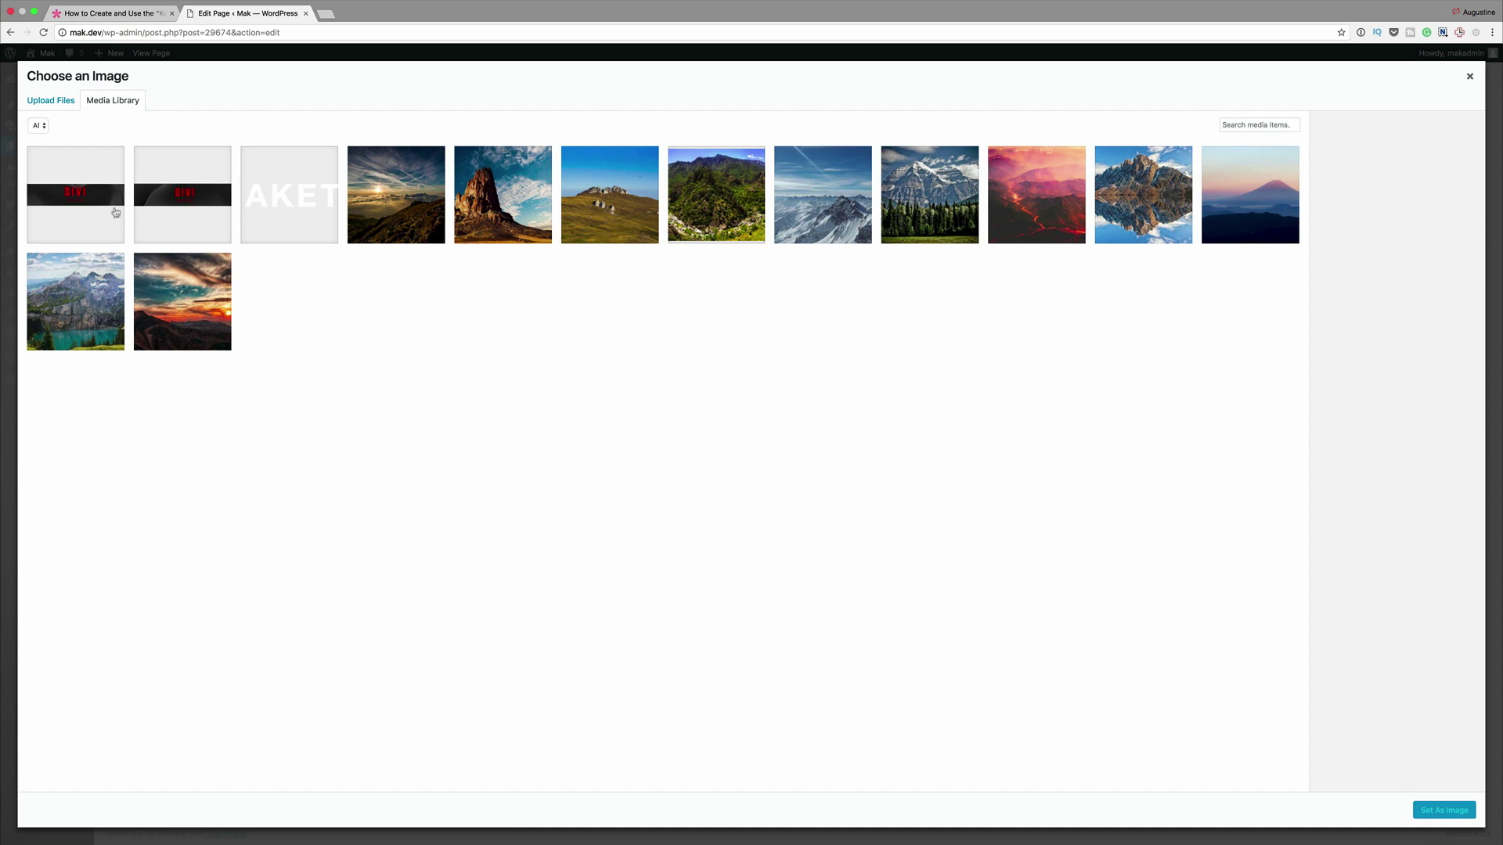
click(58, 102)
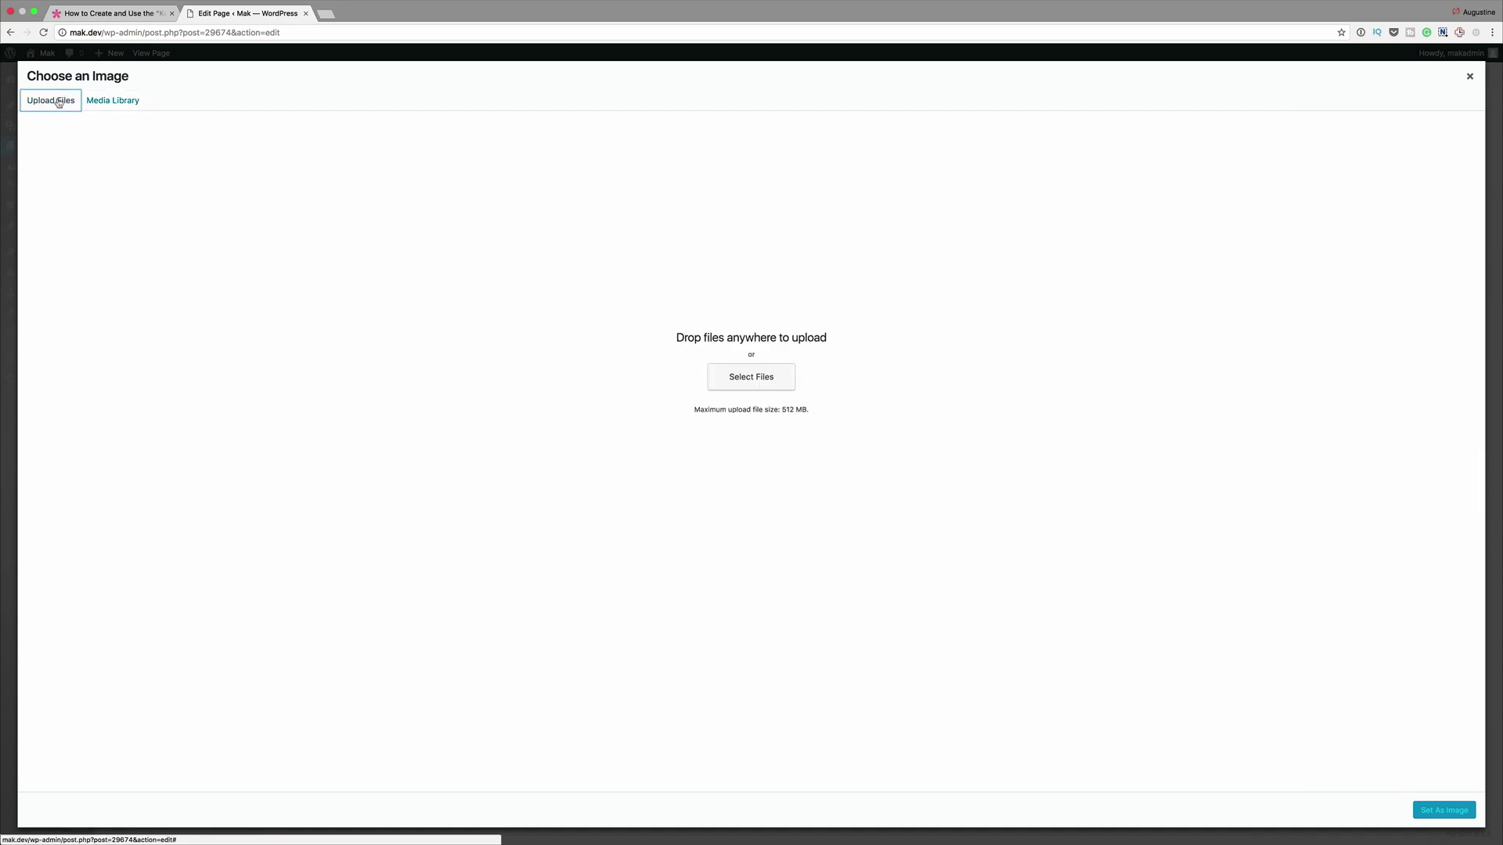
click(774, 379)
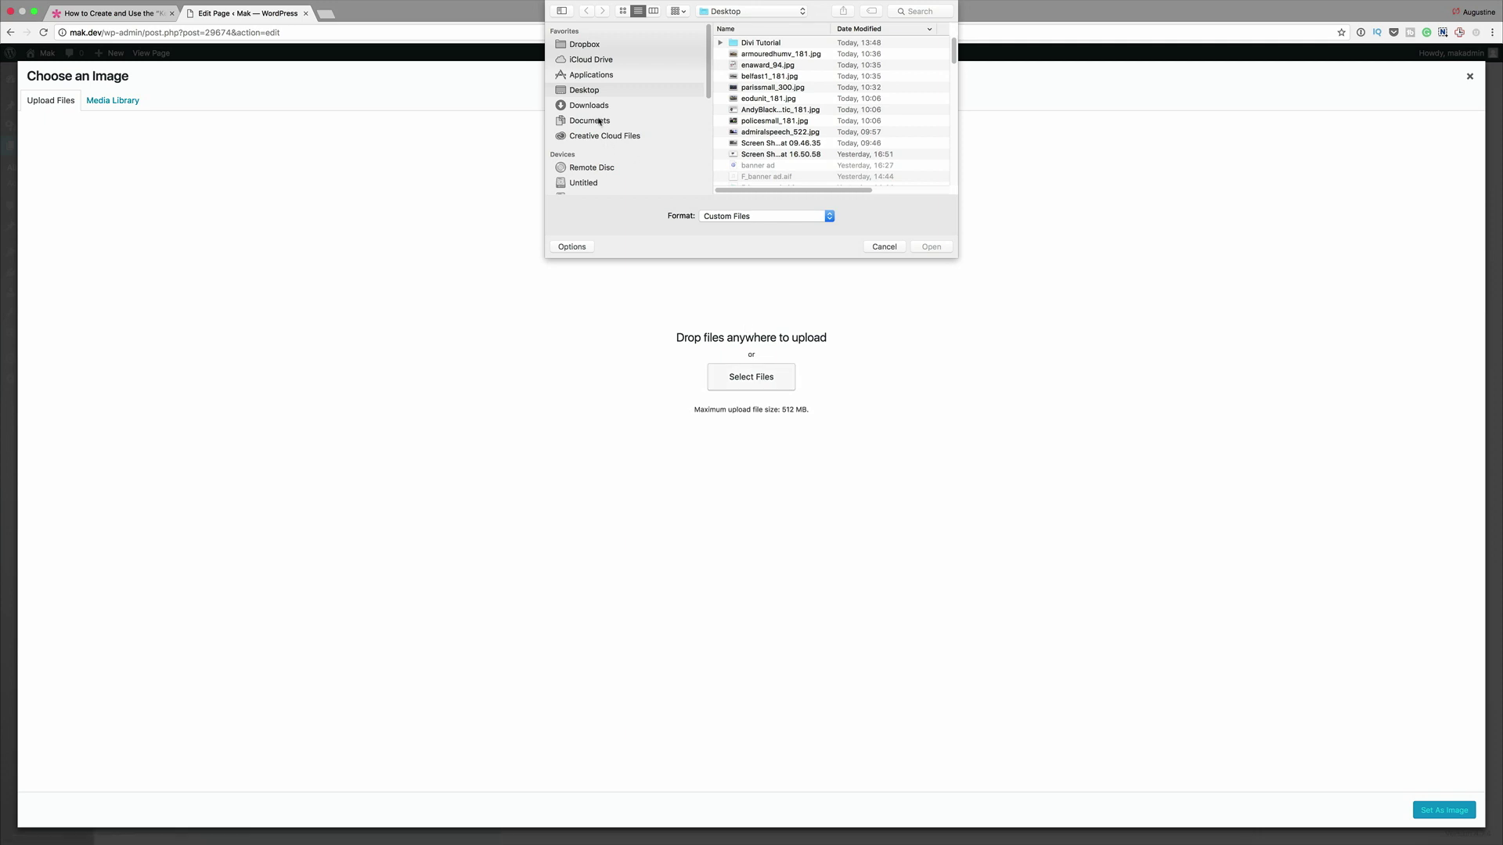
click(600, 121)
key(super+alt+l)
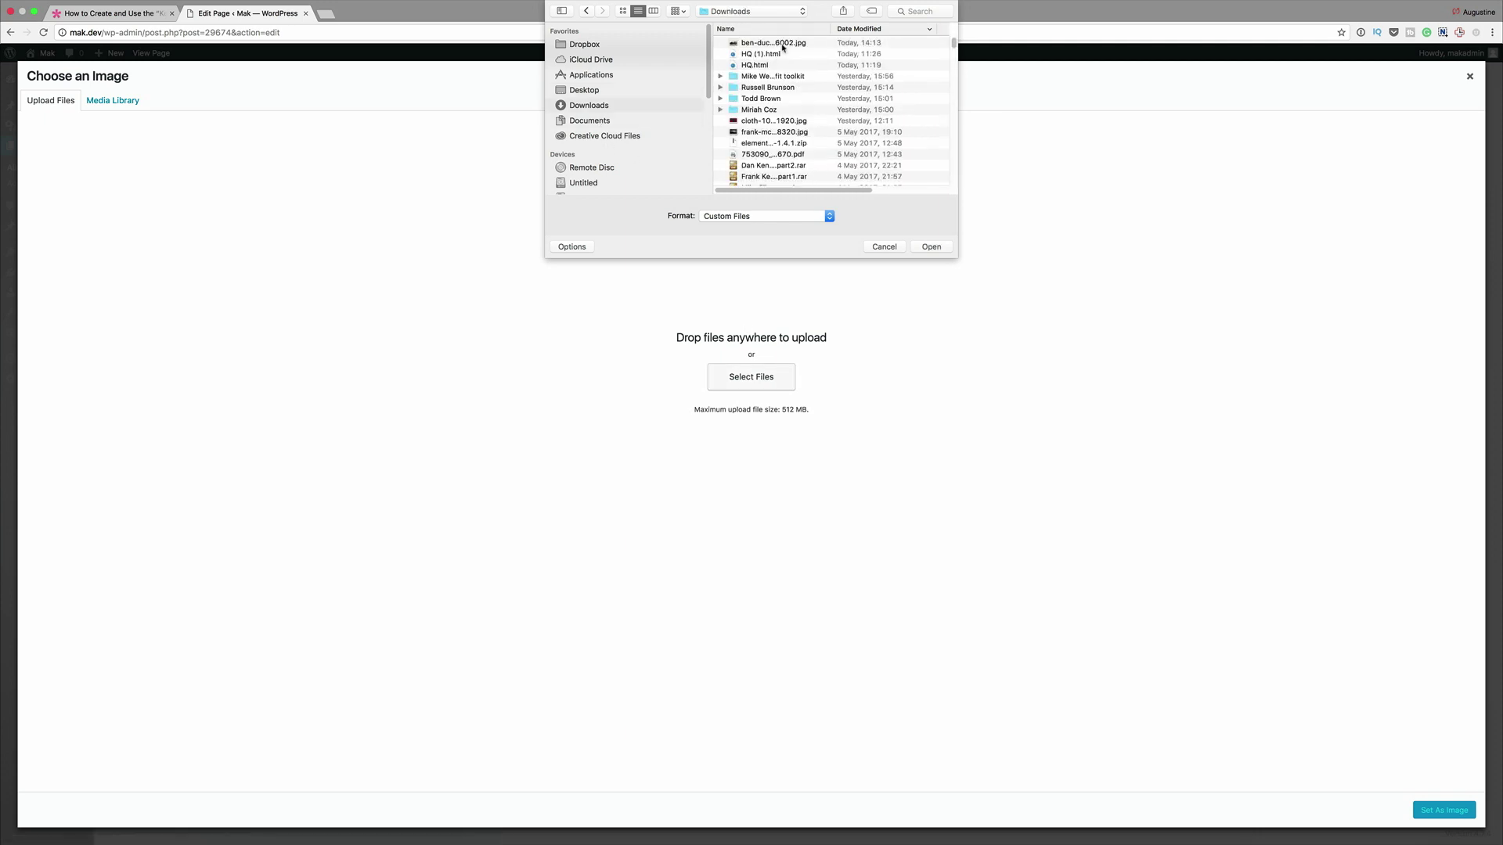
click(783, 45)
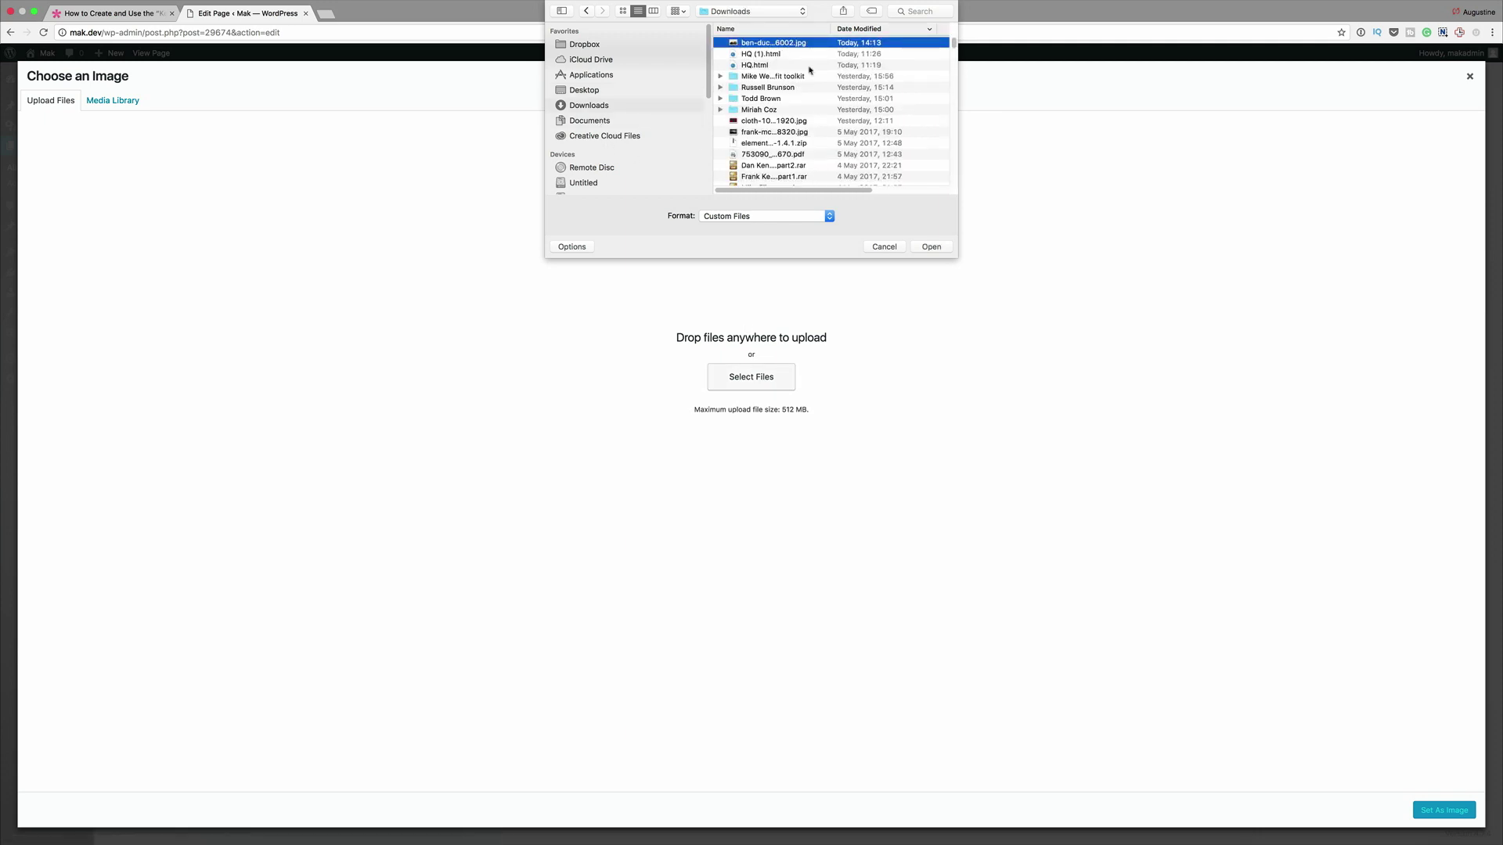
click(931, 247)
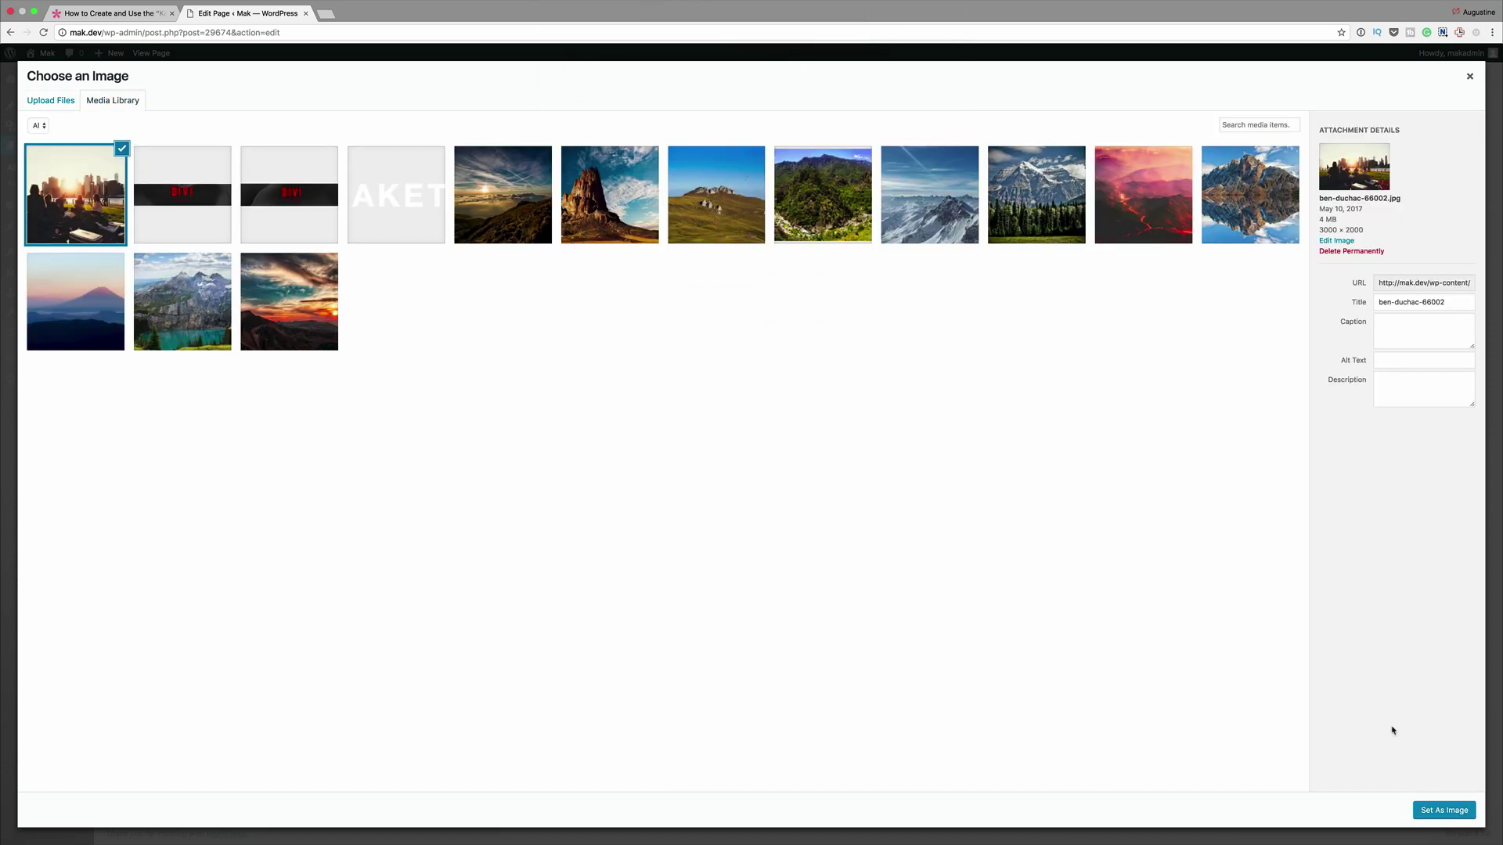
click(1448, 816)
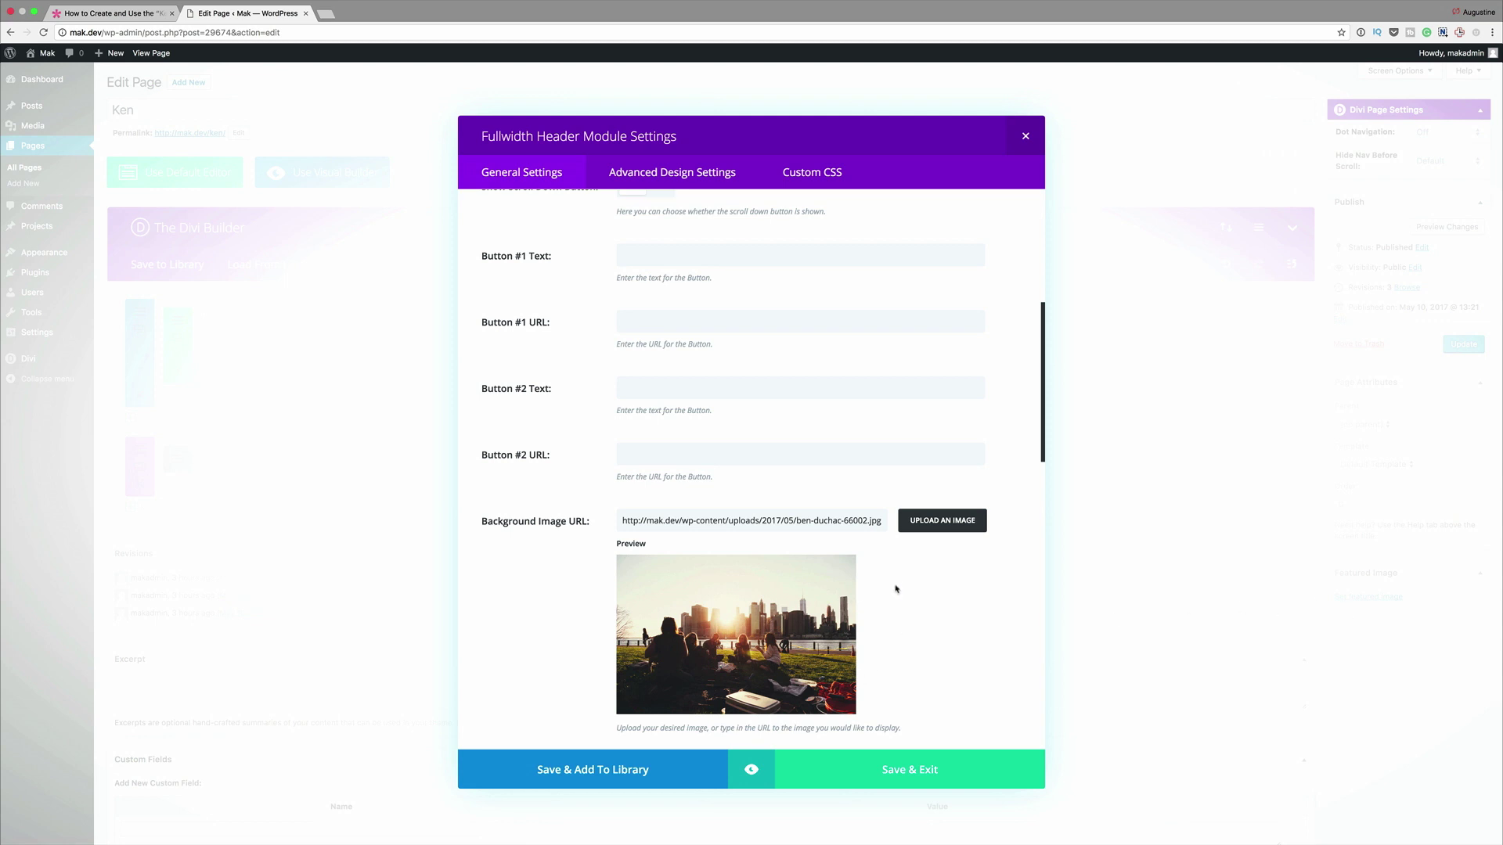
- Set the background overlay color to semi-transparent black
scroll(898, 595, down, 4)
scroll(897, 586, down, 2)
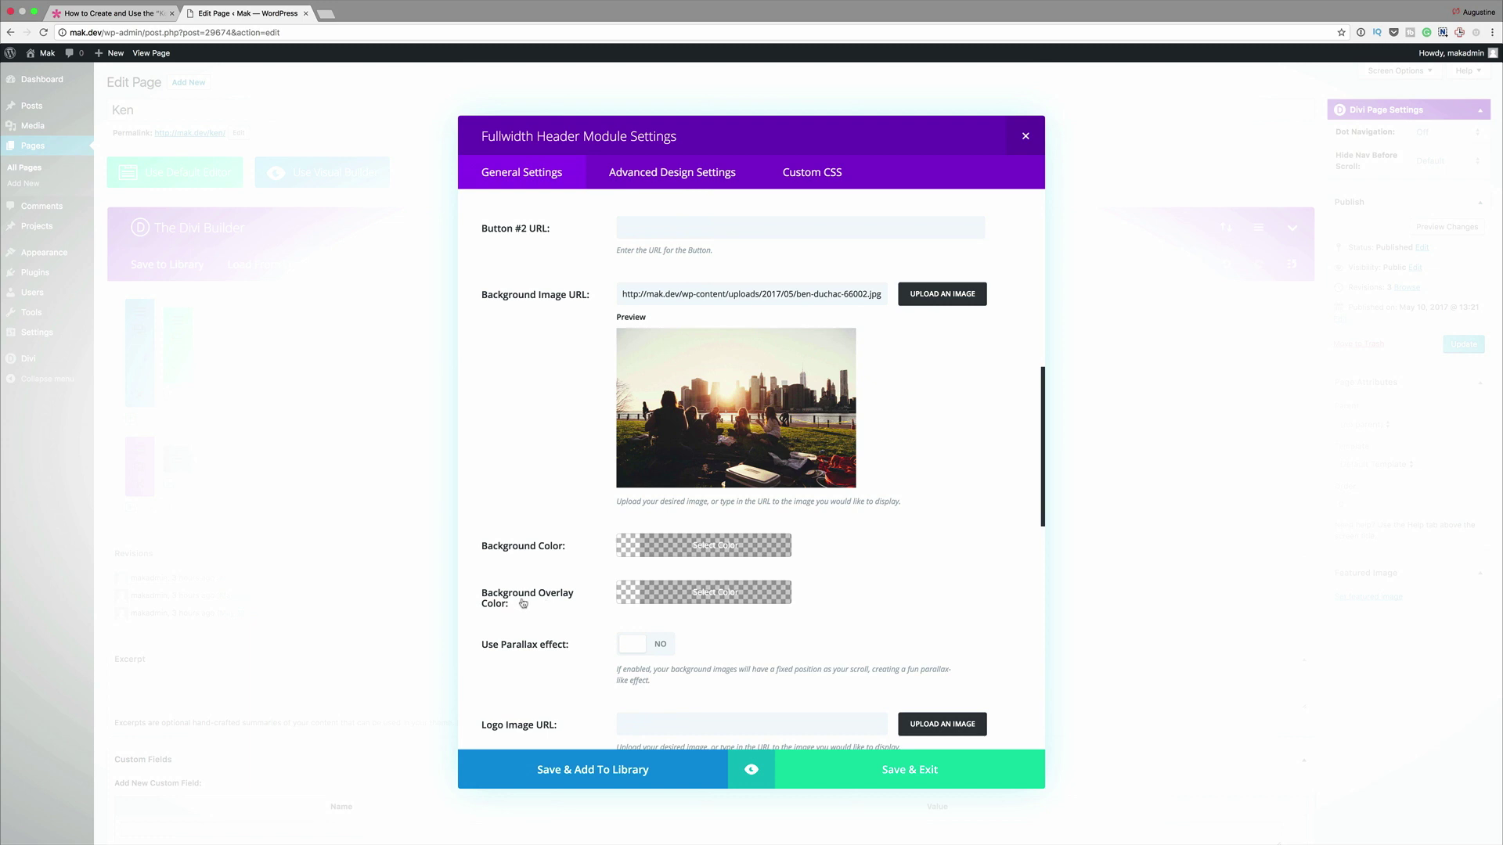
click(630, 595)
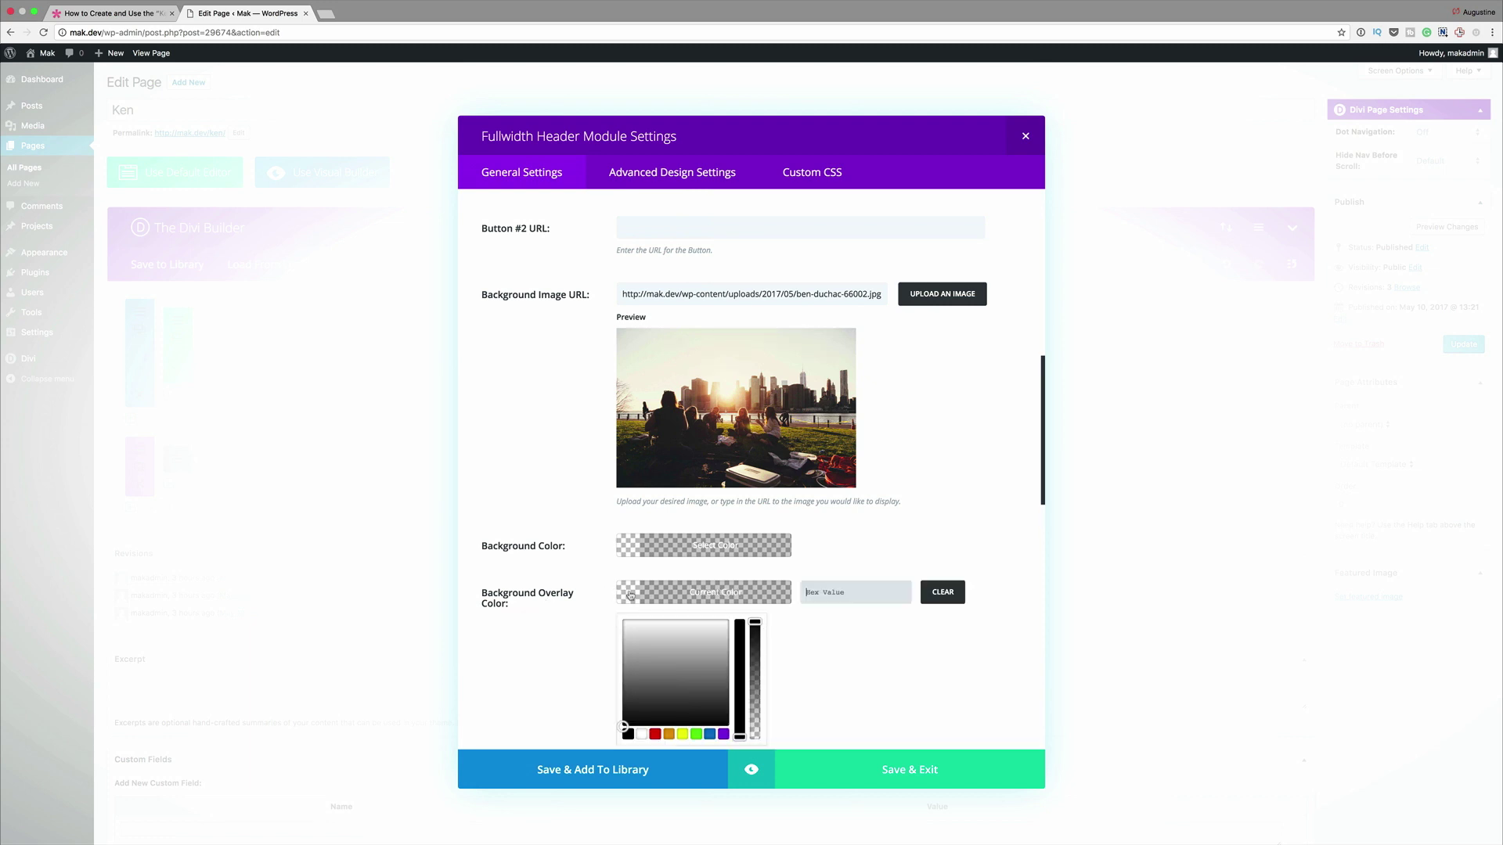
scroll(587, 603, down, 5)
drag(754, 434, 763, 517)
- Enable the parallax effect for the header's background image
scroll(587, 604, down, 3)
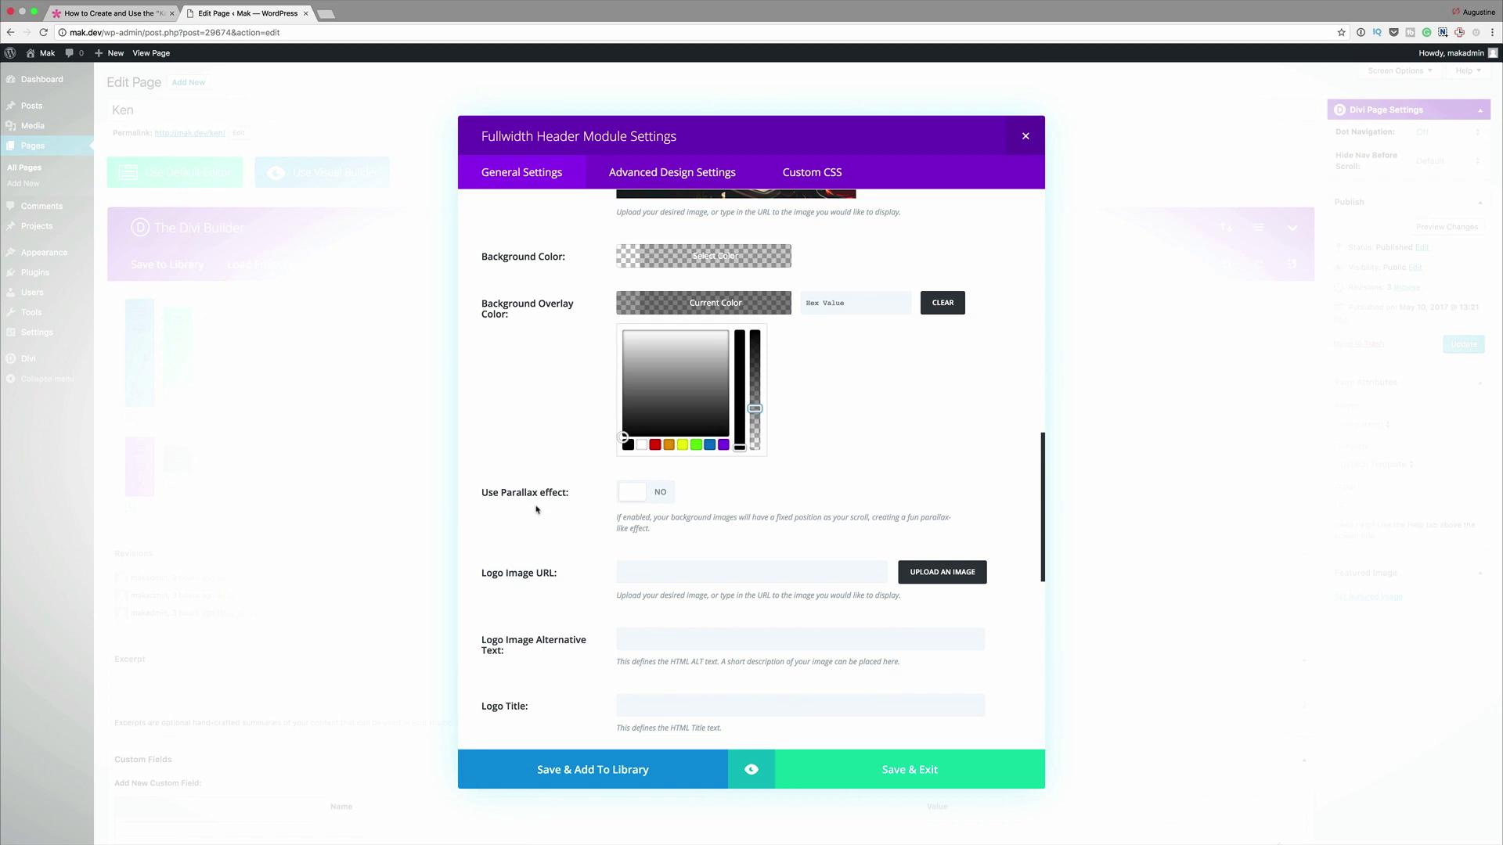
click(666, 493)
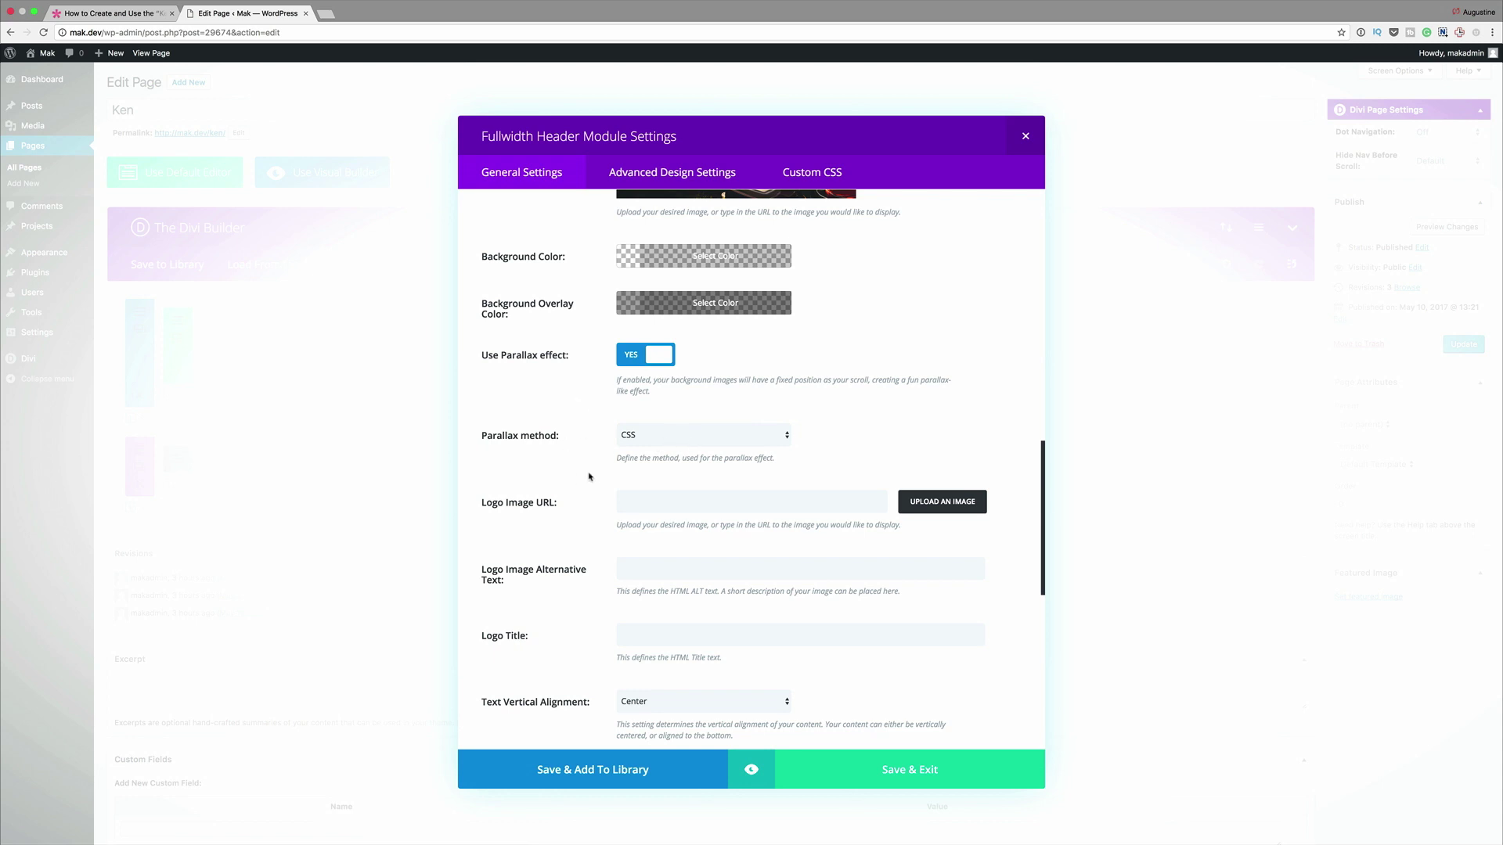
scroll(590, 477, up, 15)
scroll(882, 524, down, 10)
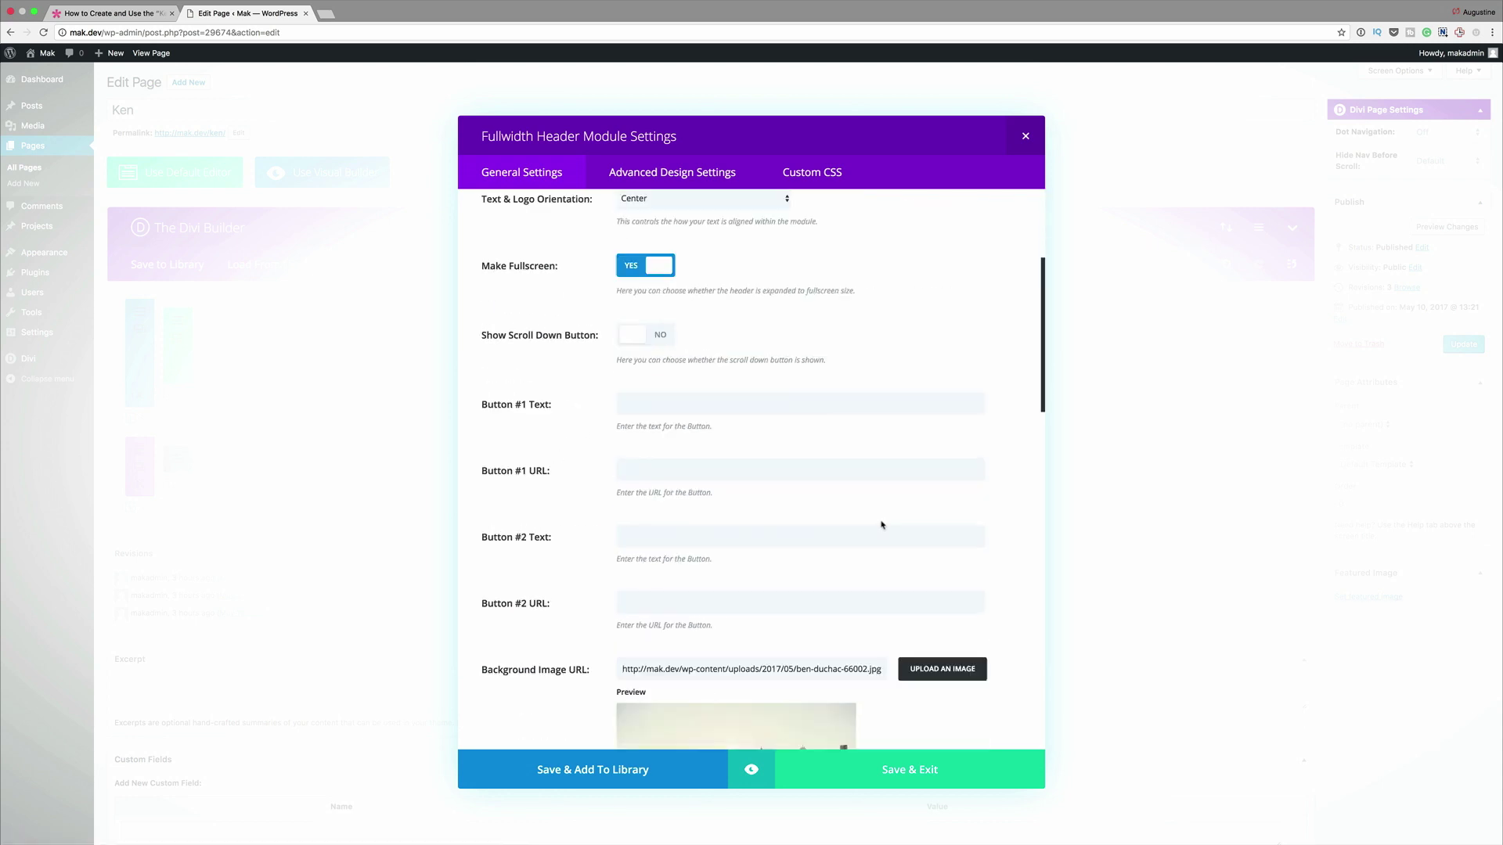
scroll(882, 524, down, 8)
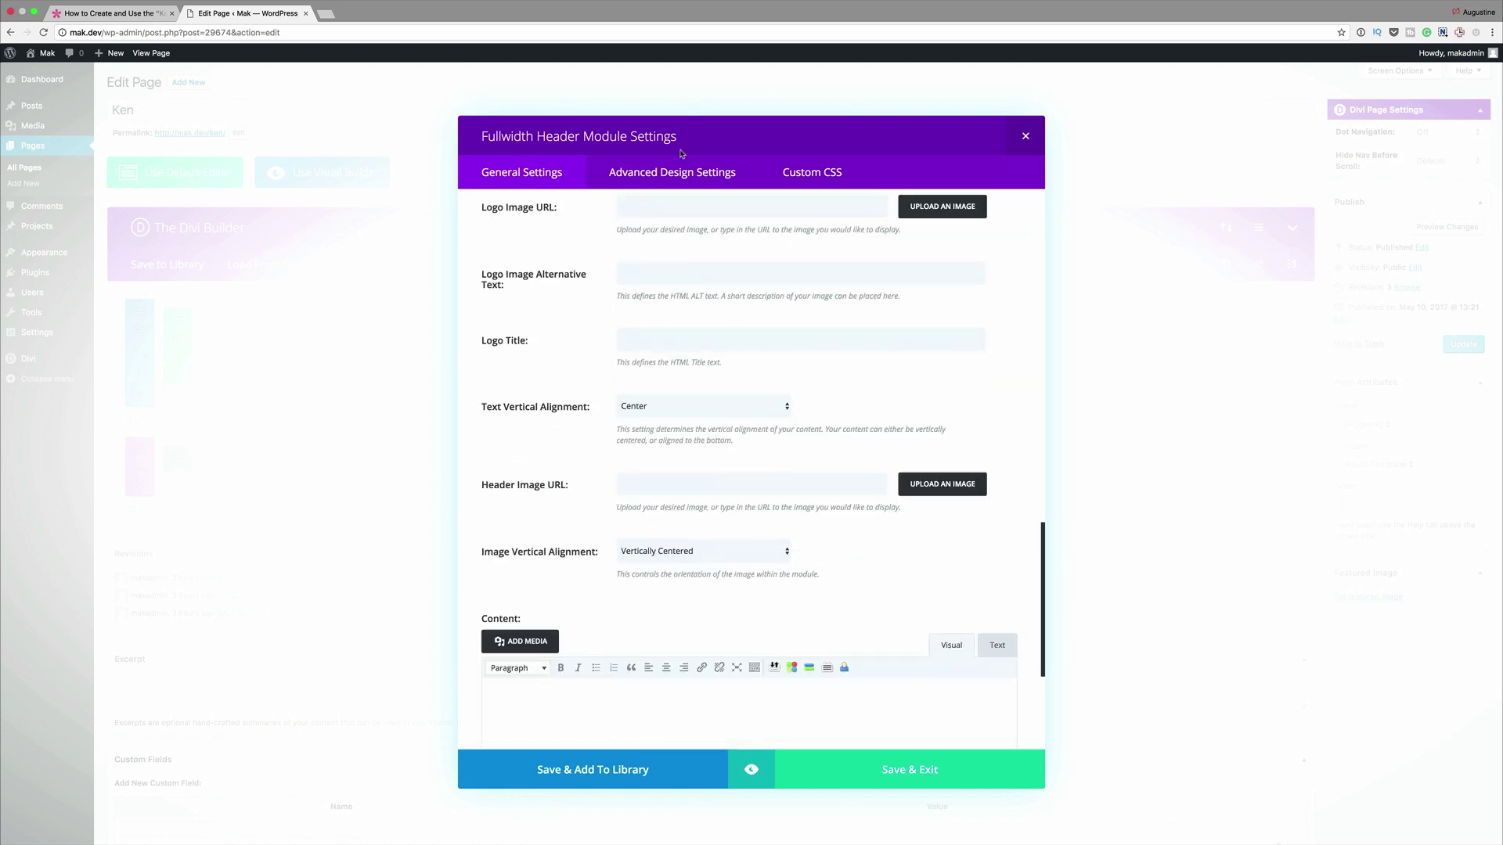
- Set the title font color to white in the header's advanced design settings
click(671, 175)
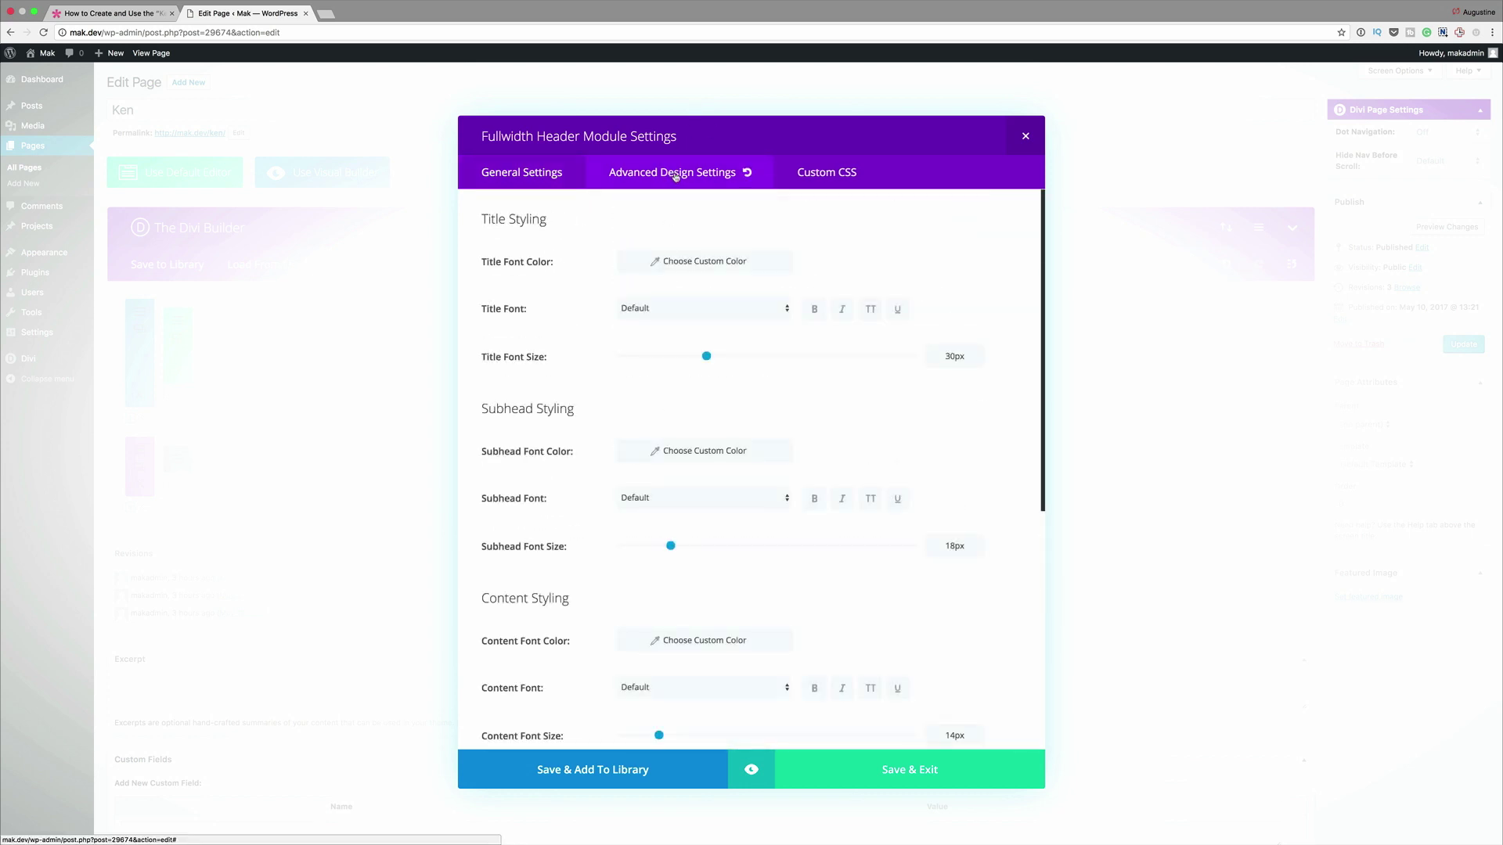
click(633, 264)
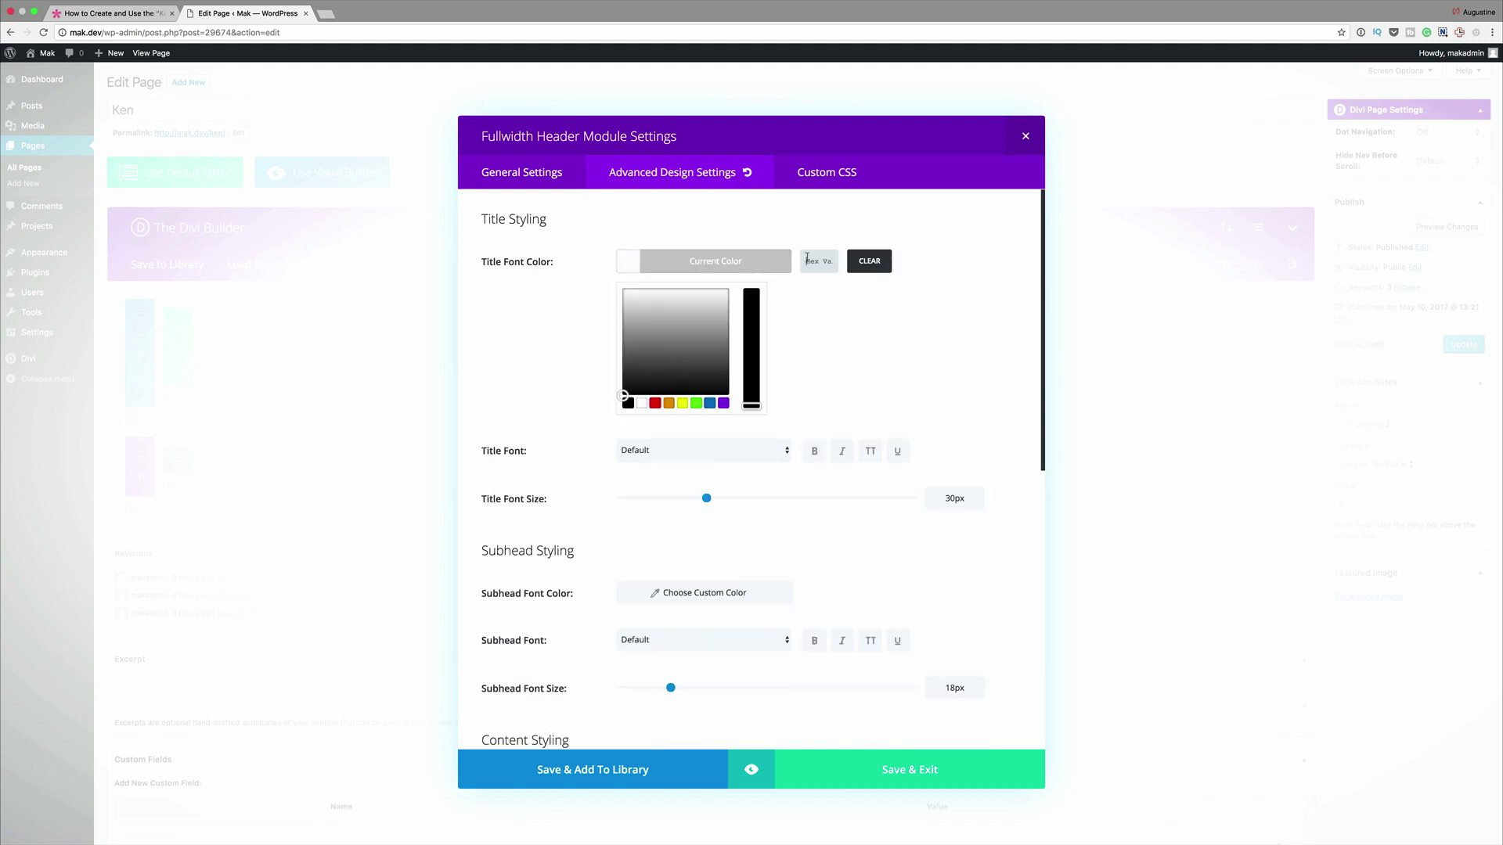
click(641, 403)
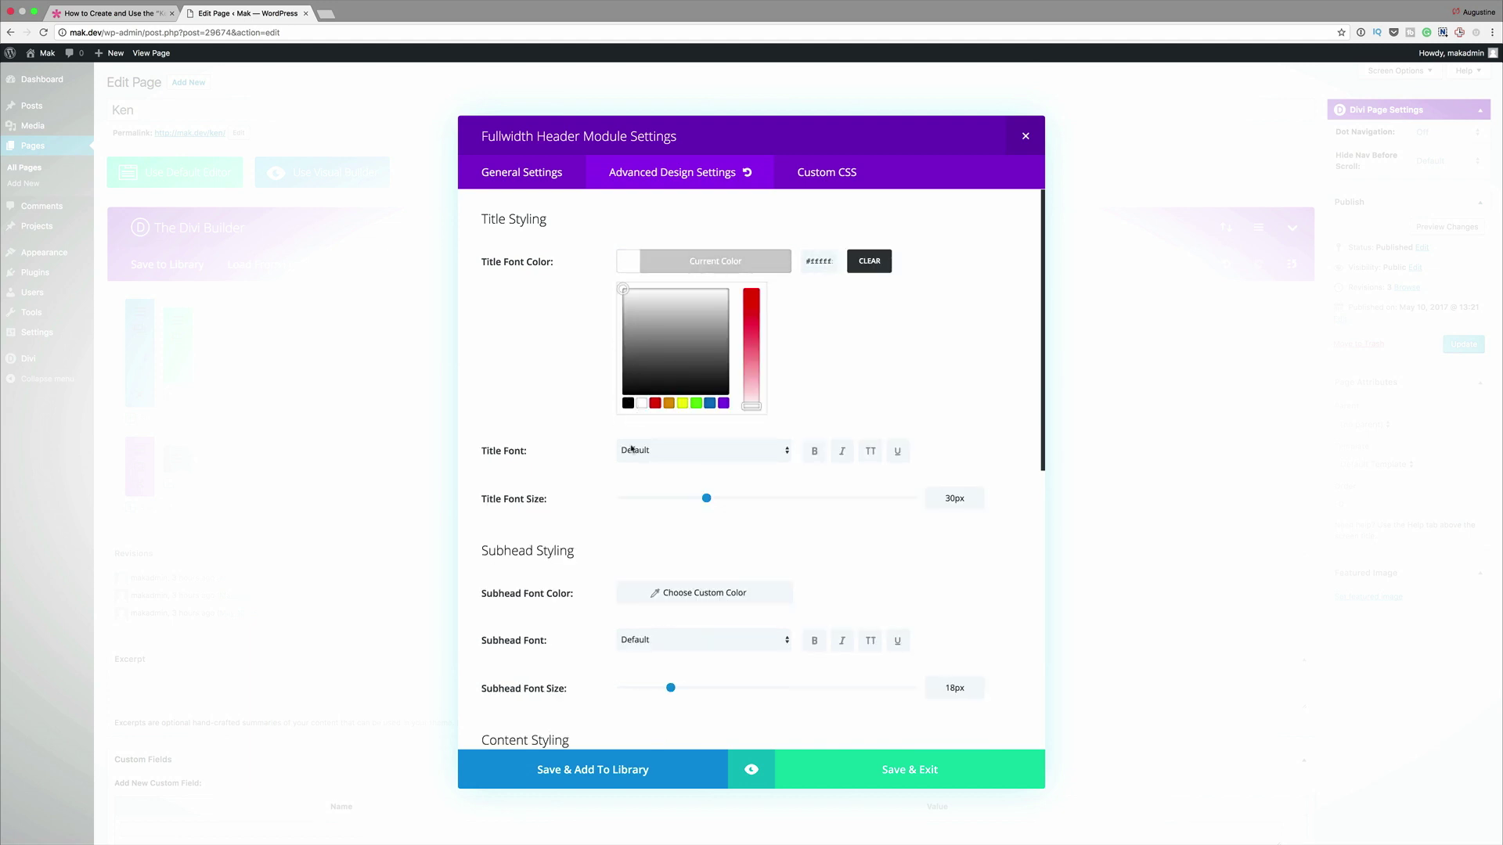
- Make the title font bold and all caps, and set its size to 80px
click(814, 457)
click(868, 454)
drag(708, 498, 853, 501)
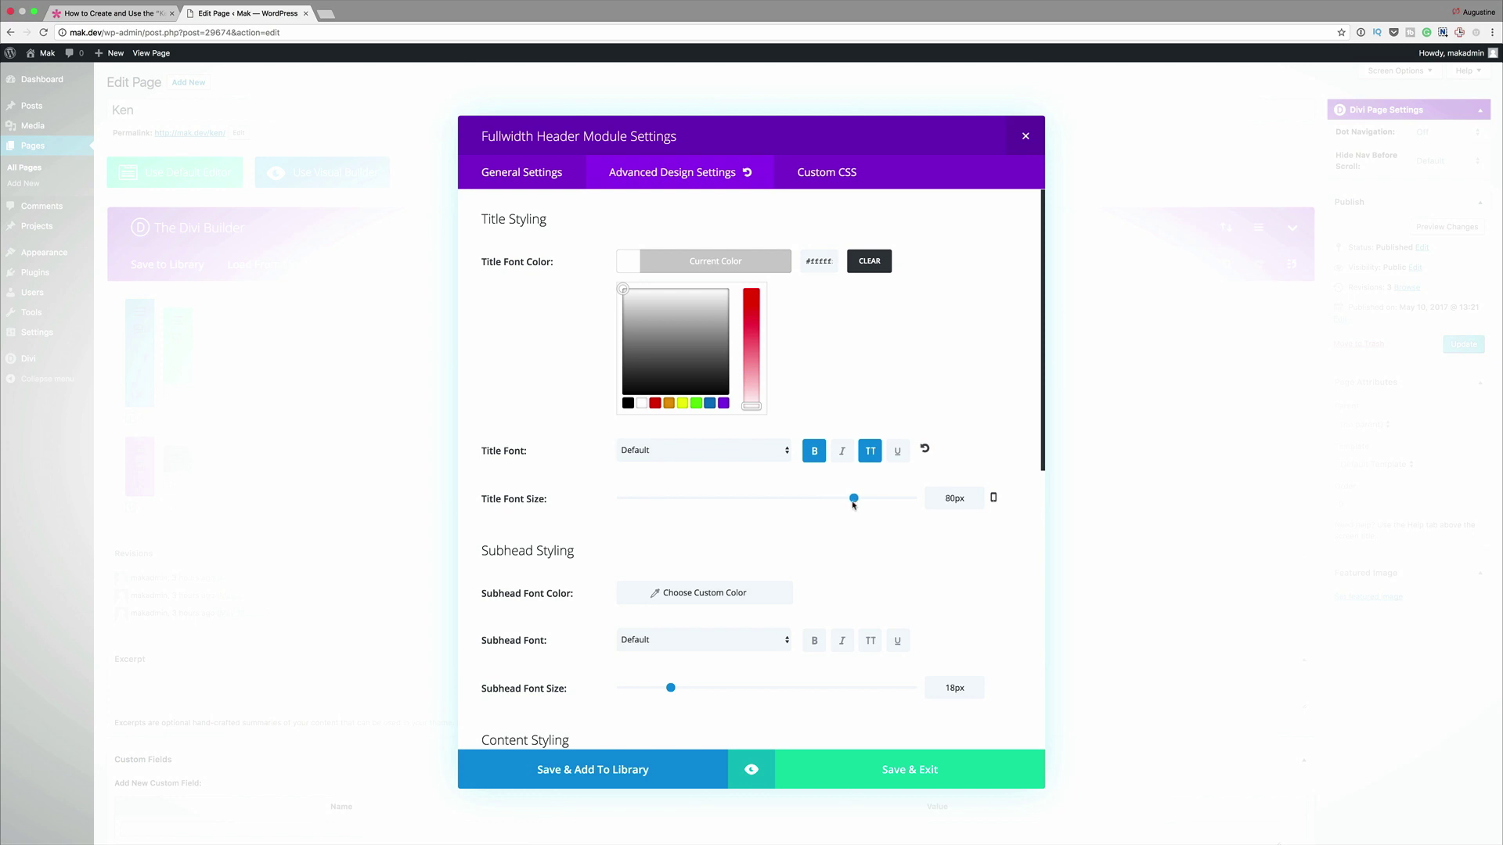
- Set the subhead font color to a pale yellow-green using a pasted hex value
scroll(769, 605, down, 1)
scroll(769, 605, down, 1)
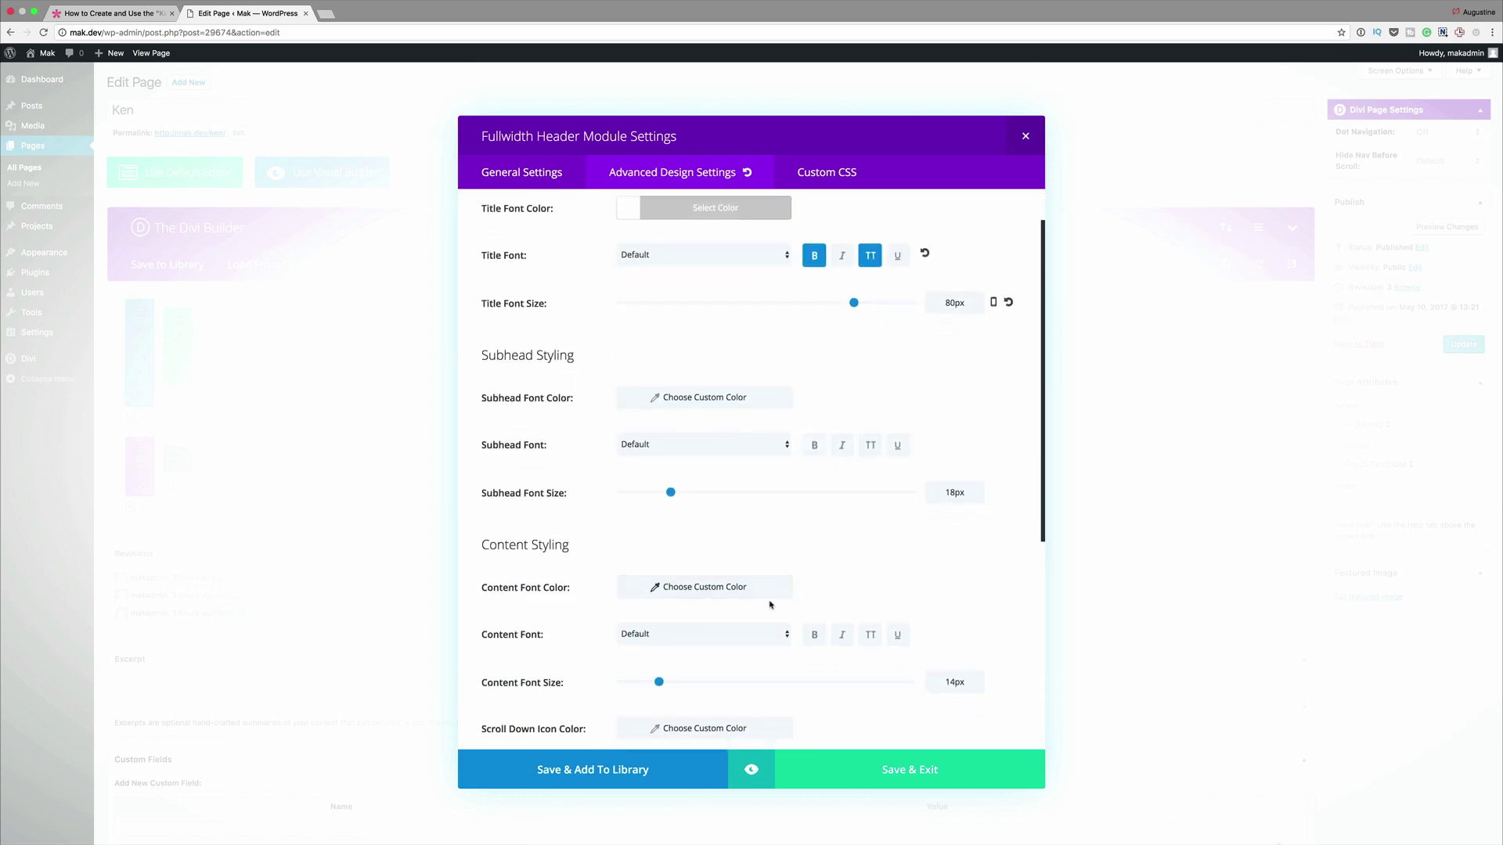
click(643, 398)
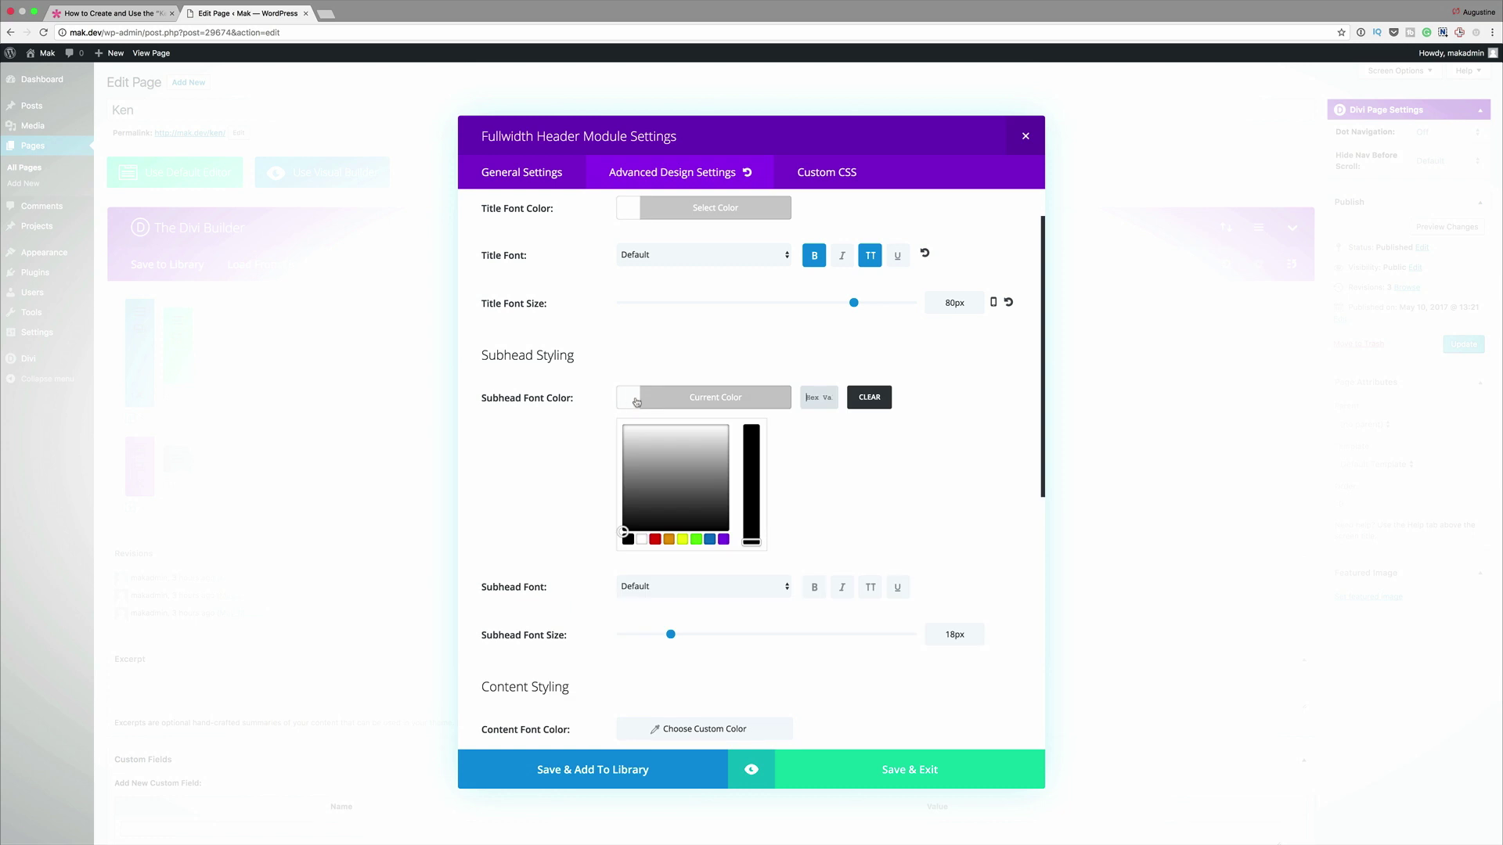
key(super+v)
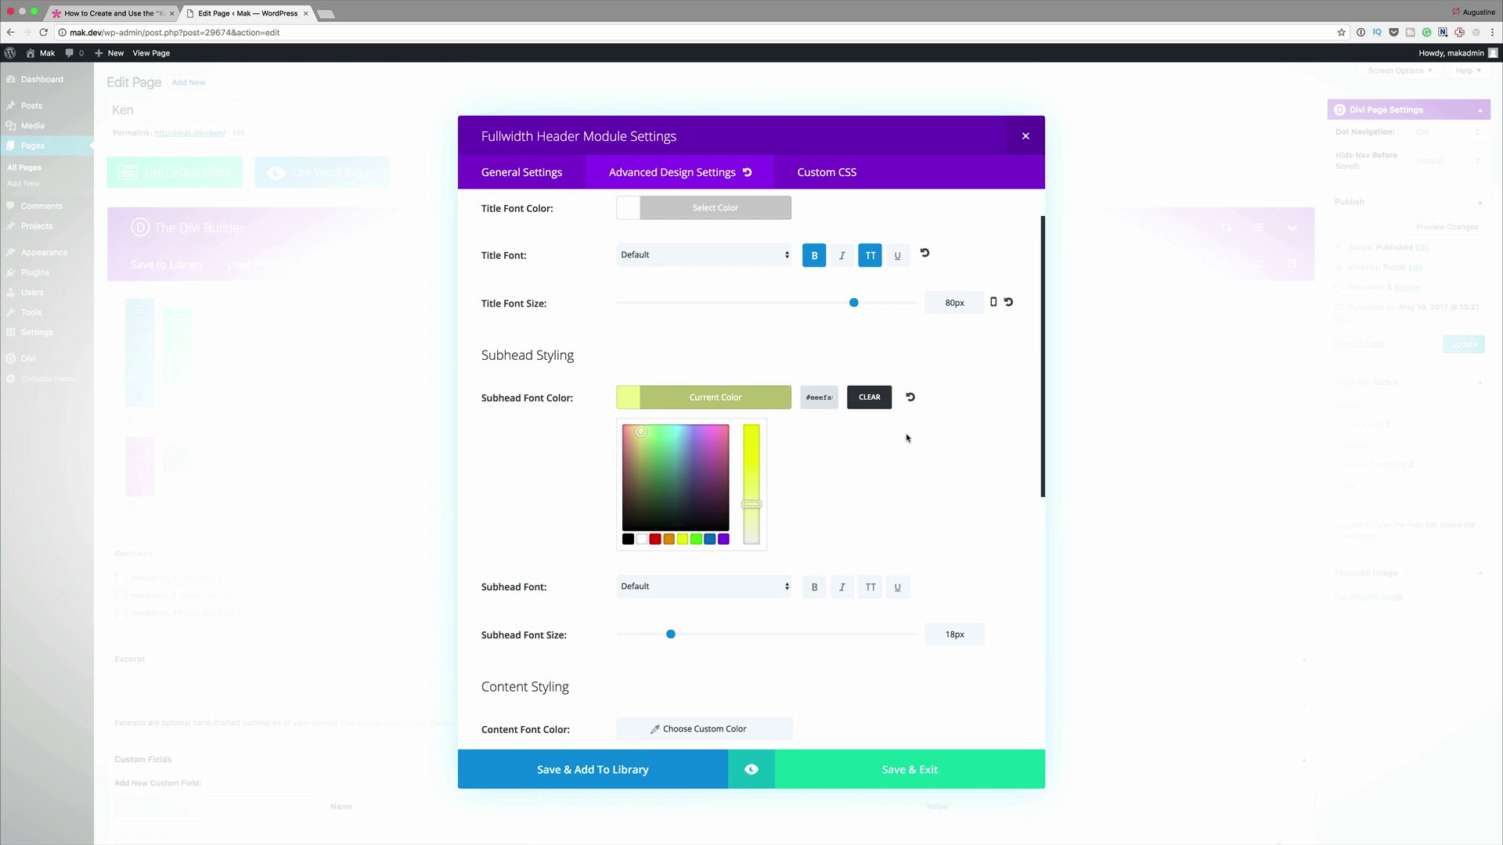
- Make the subhead font bold and all caps
scroll(915, 462, down, 1)
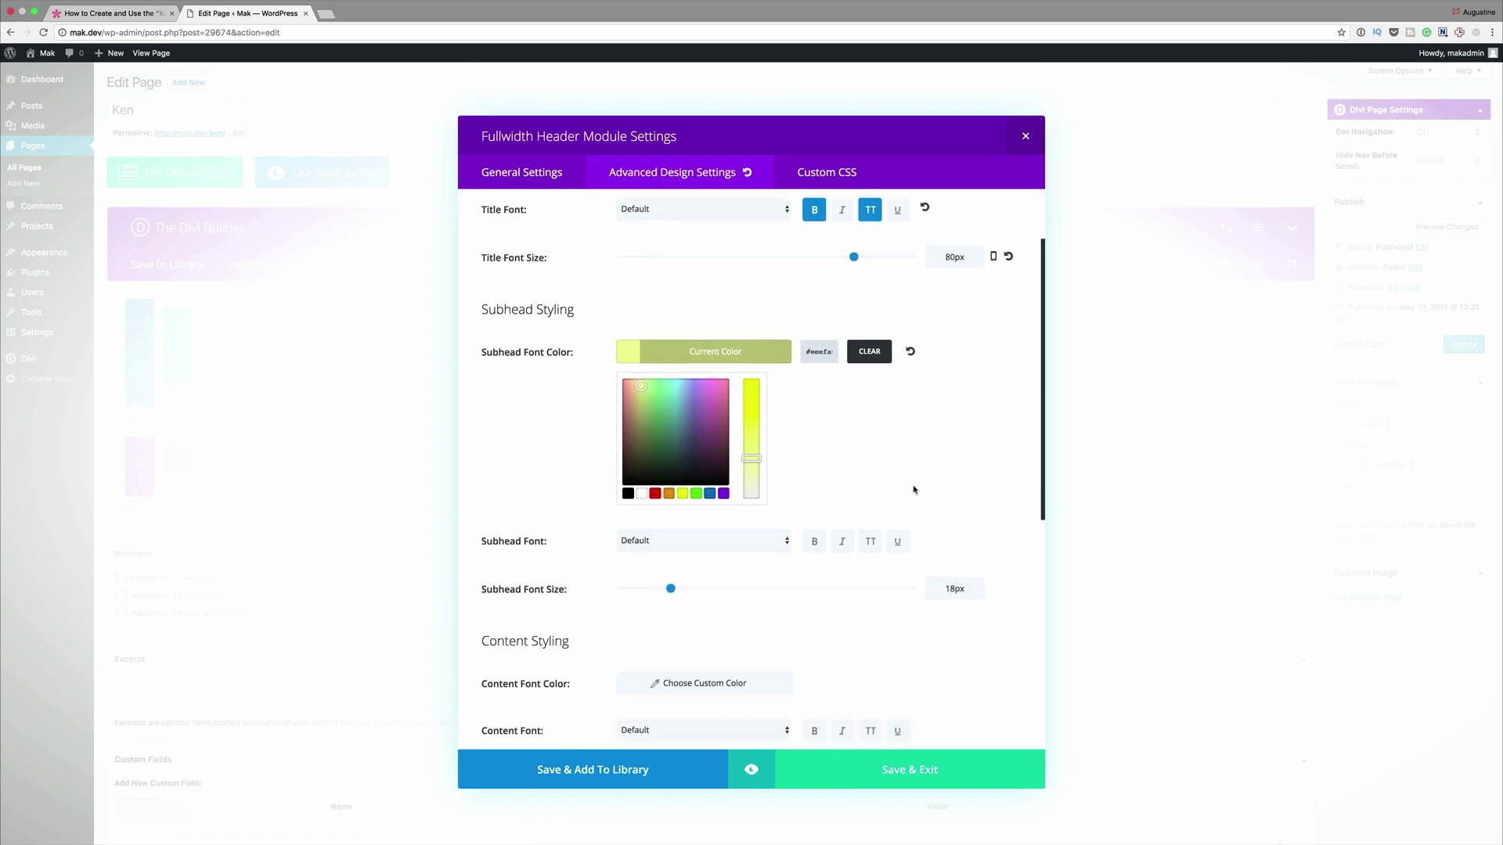
click(814, 540)
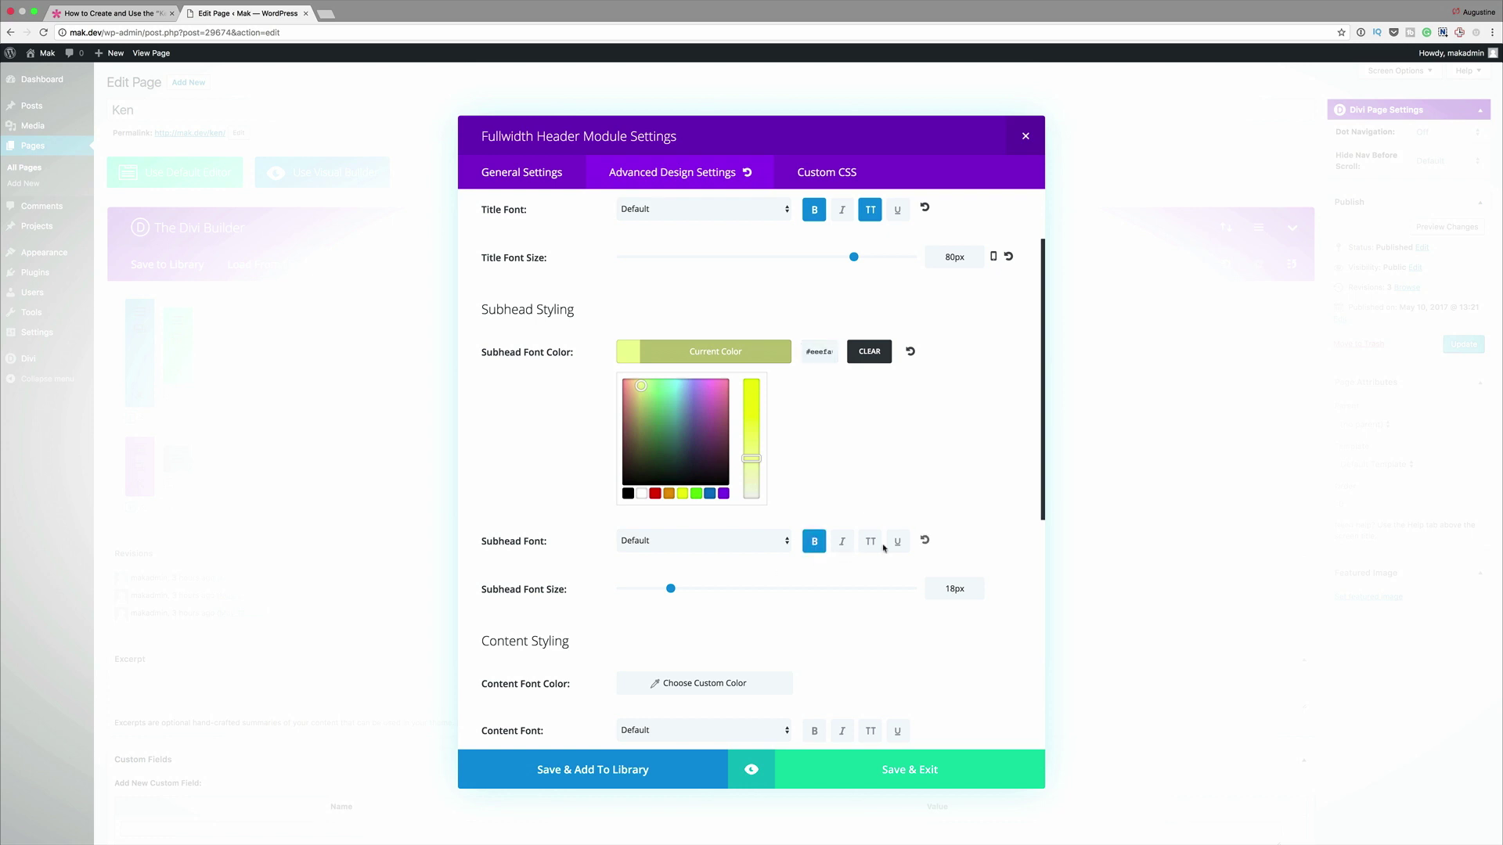
click(870, 542)
scroll(964, 479, down, 1)
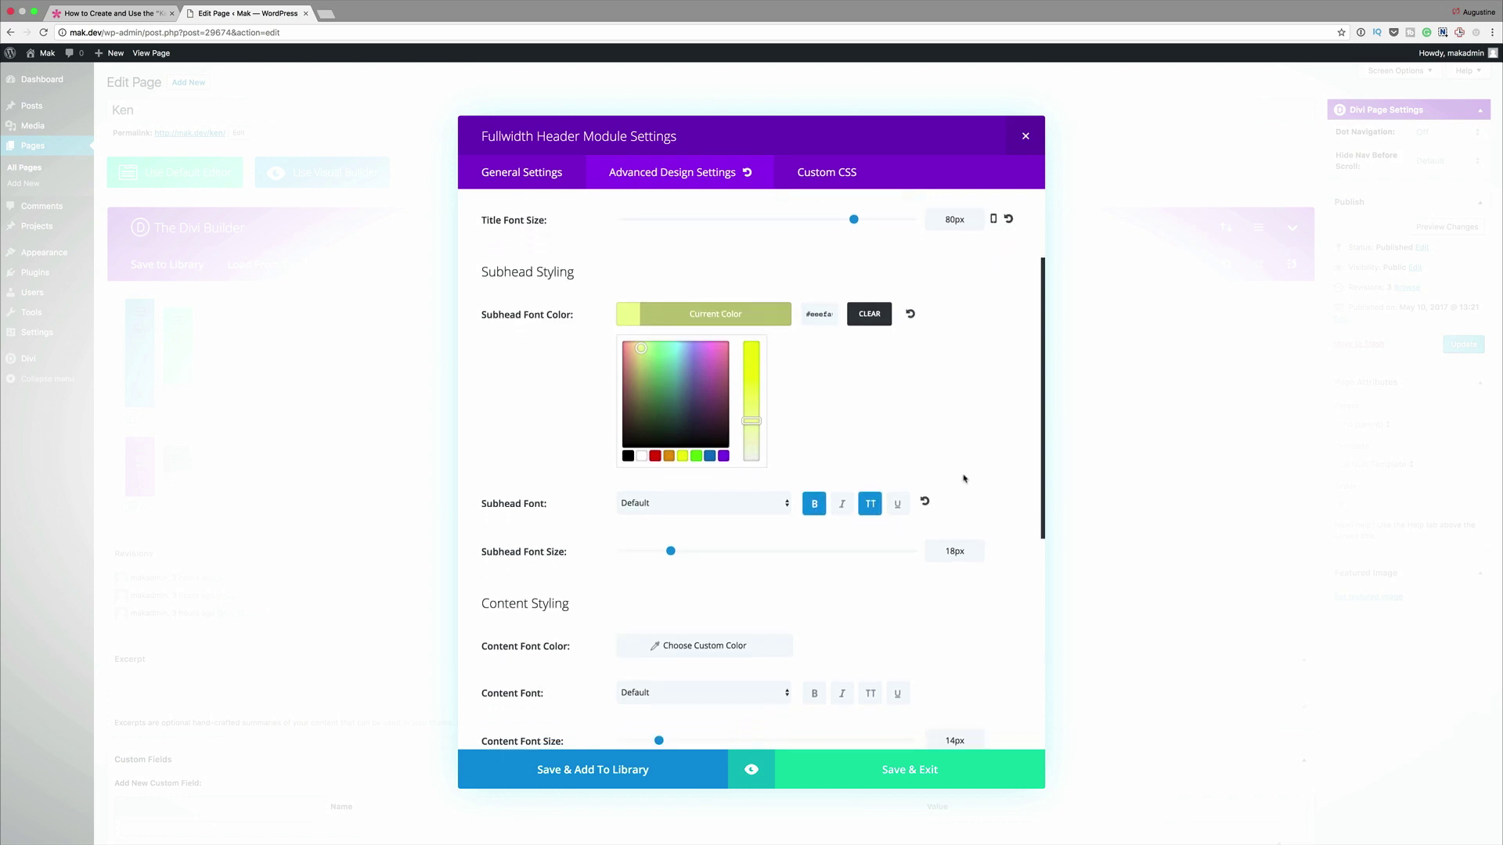
- Remove the bold style from the subhead font and set its size to 38px
click(964, 479)
drag(672, 392, 731, 398)
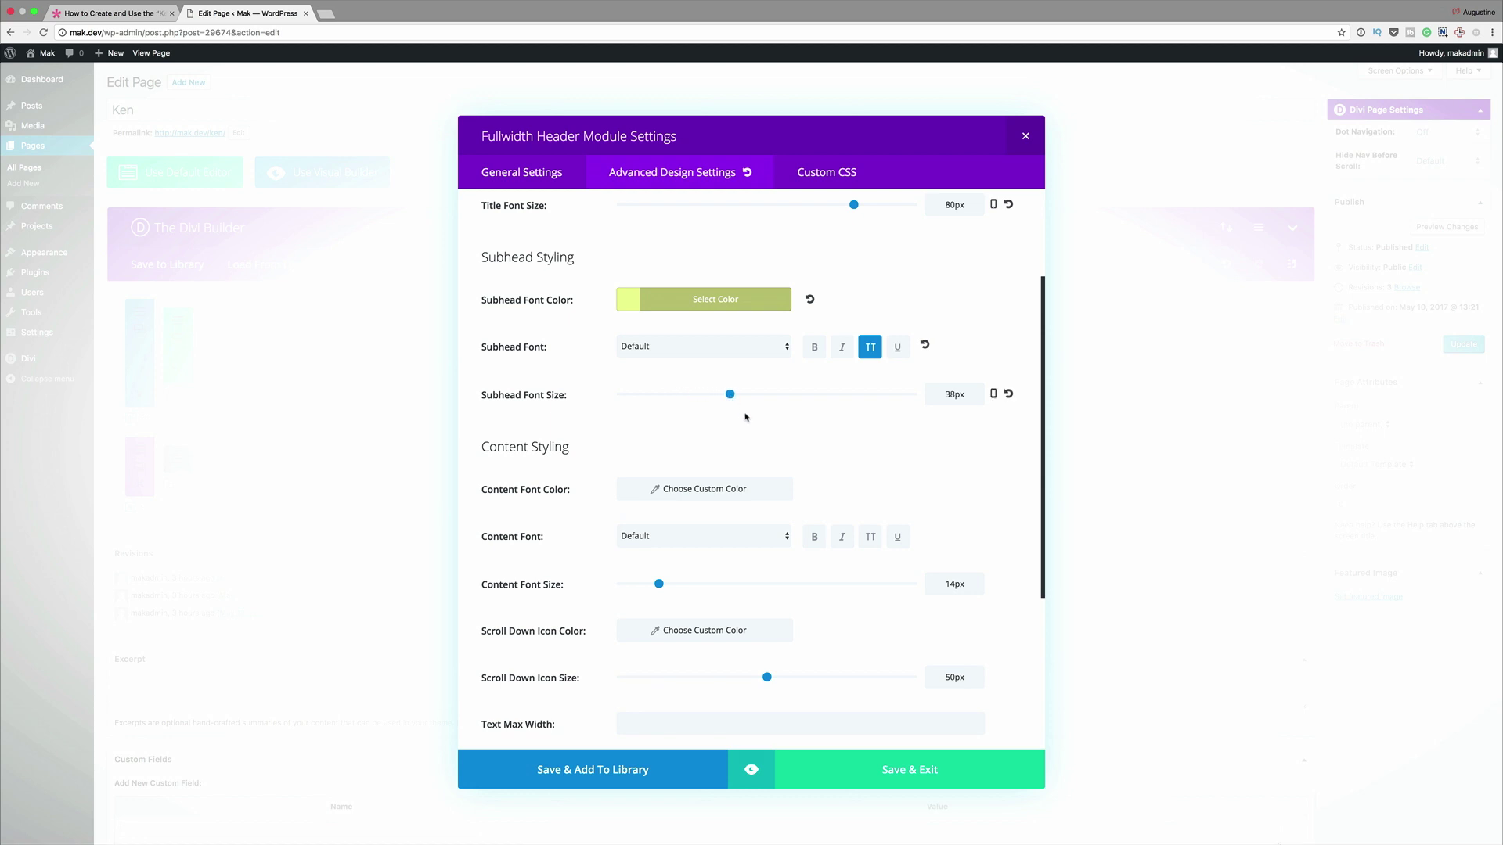
scroll(824, 646, down, 5)
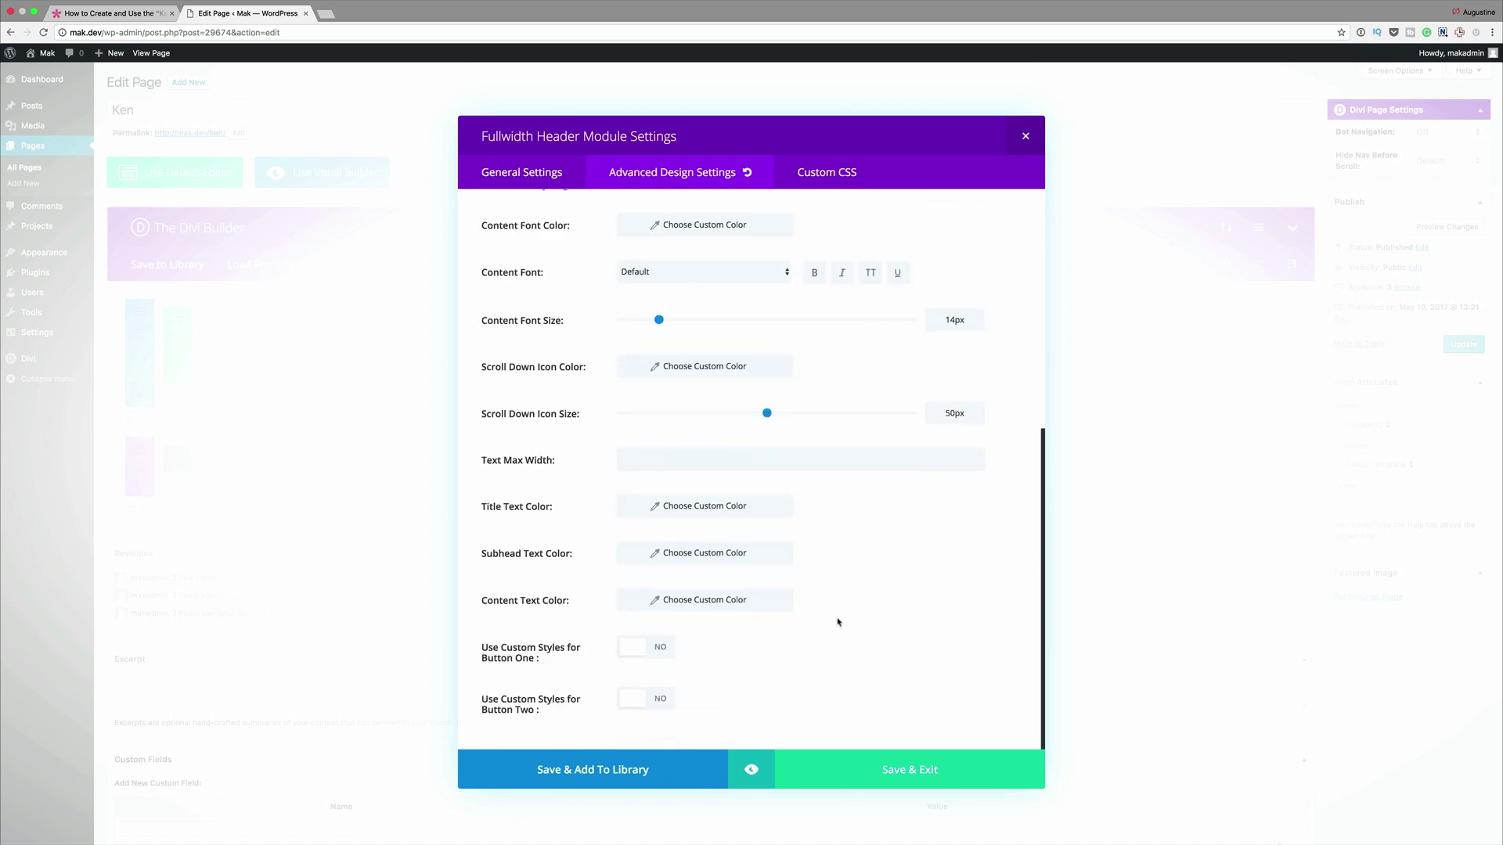
- Give the header module the CSS class kb-zoomout and save the module settings
click(831, 175)
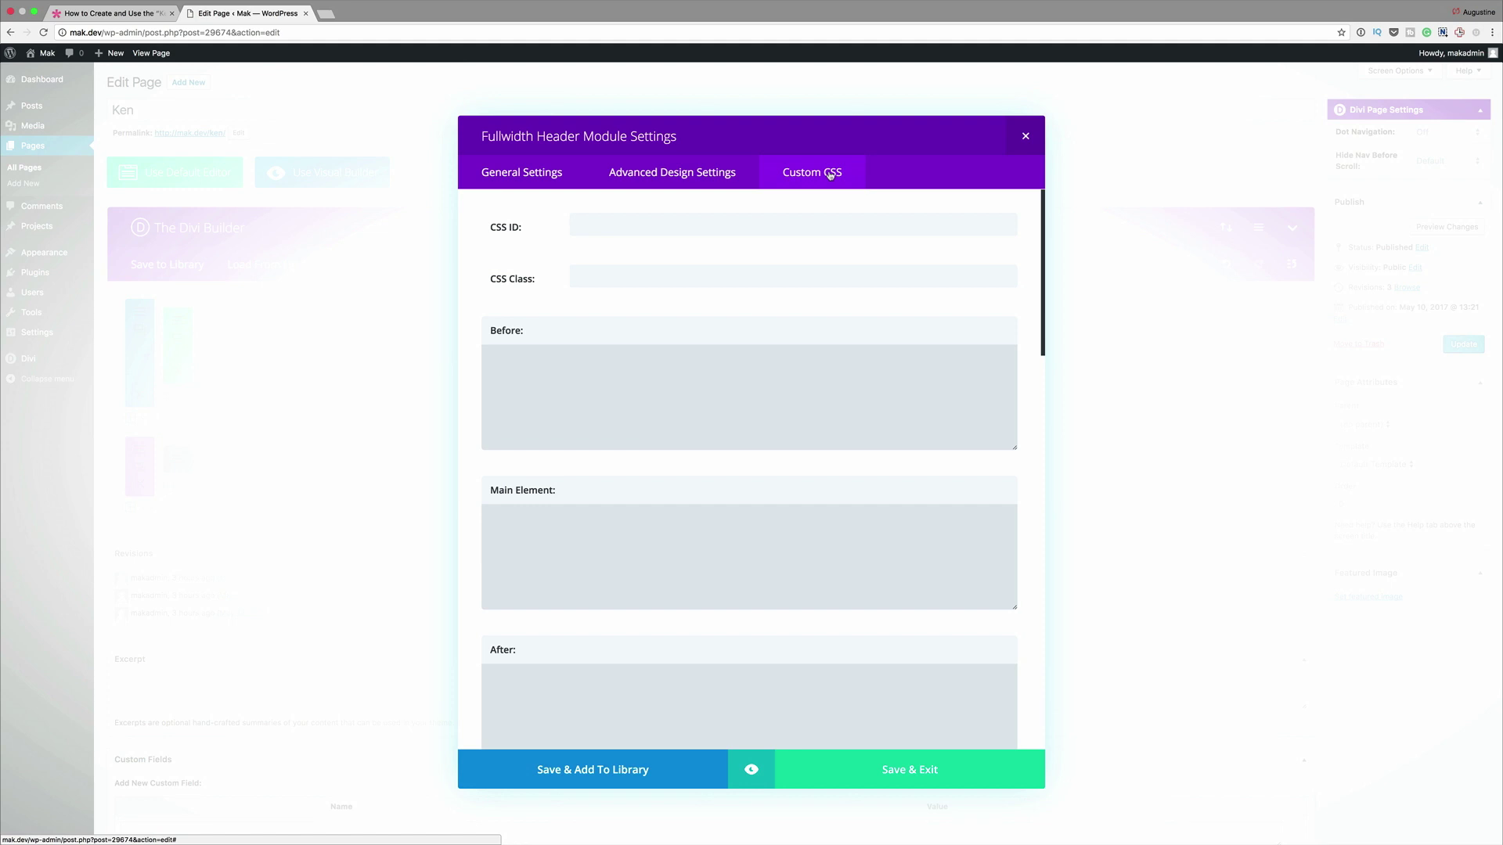
click(639, 279)
text(kb-zoomout)
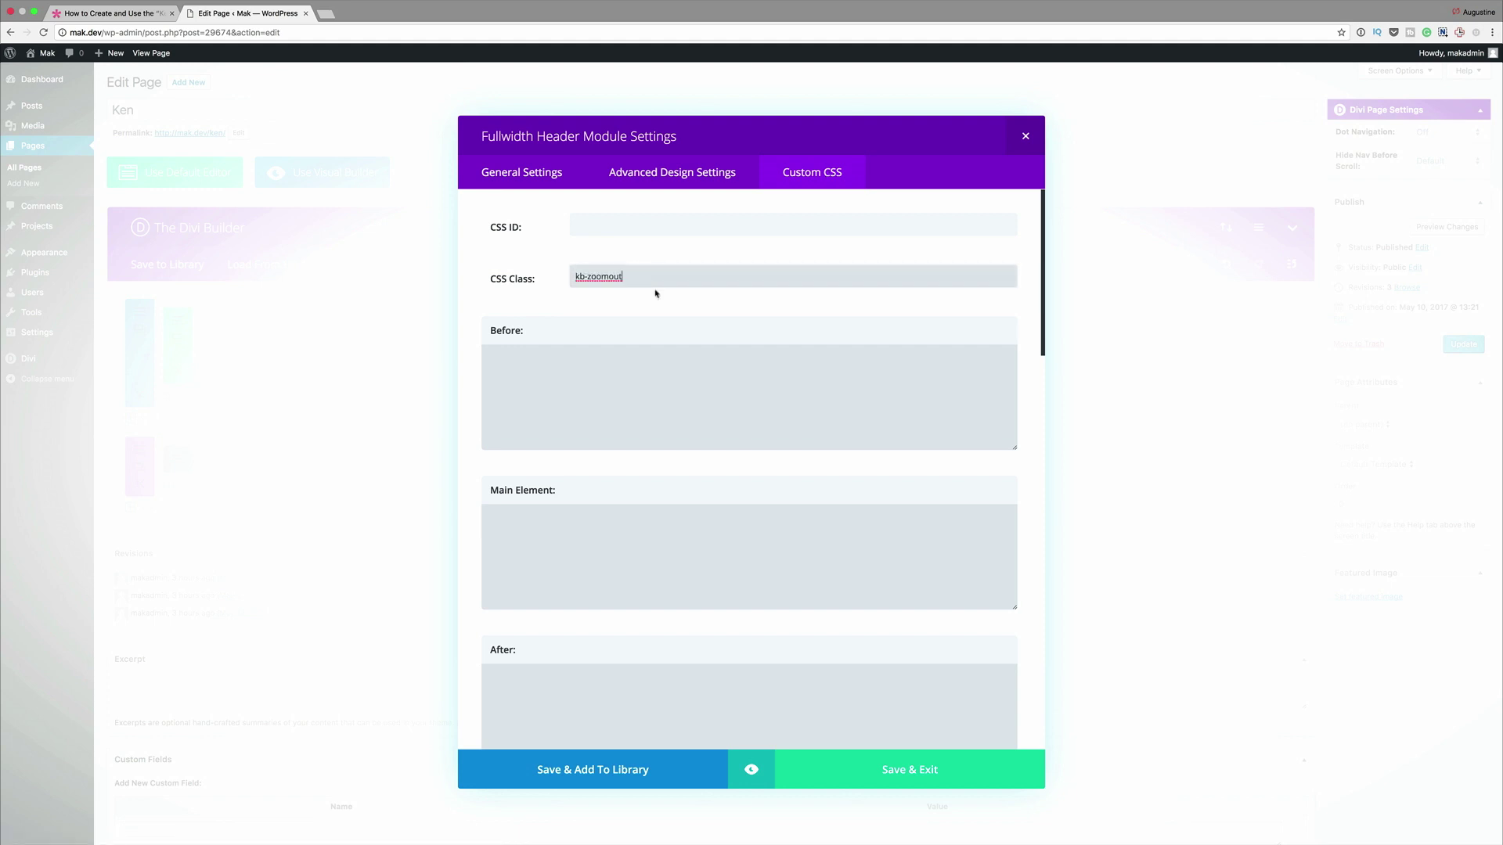
scroll(872, 546, down, 8)
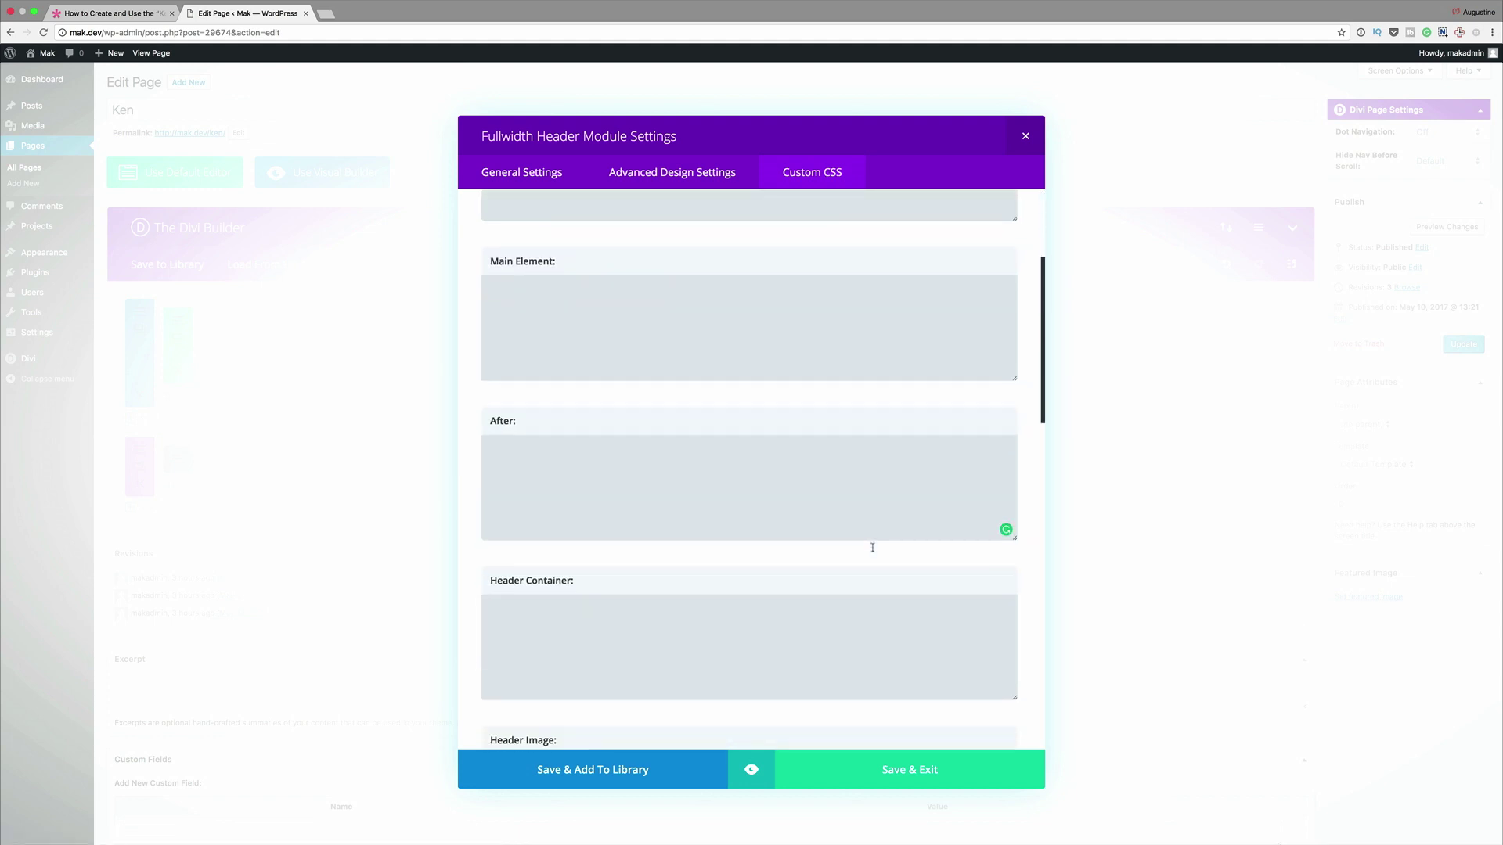
click(928, 771)
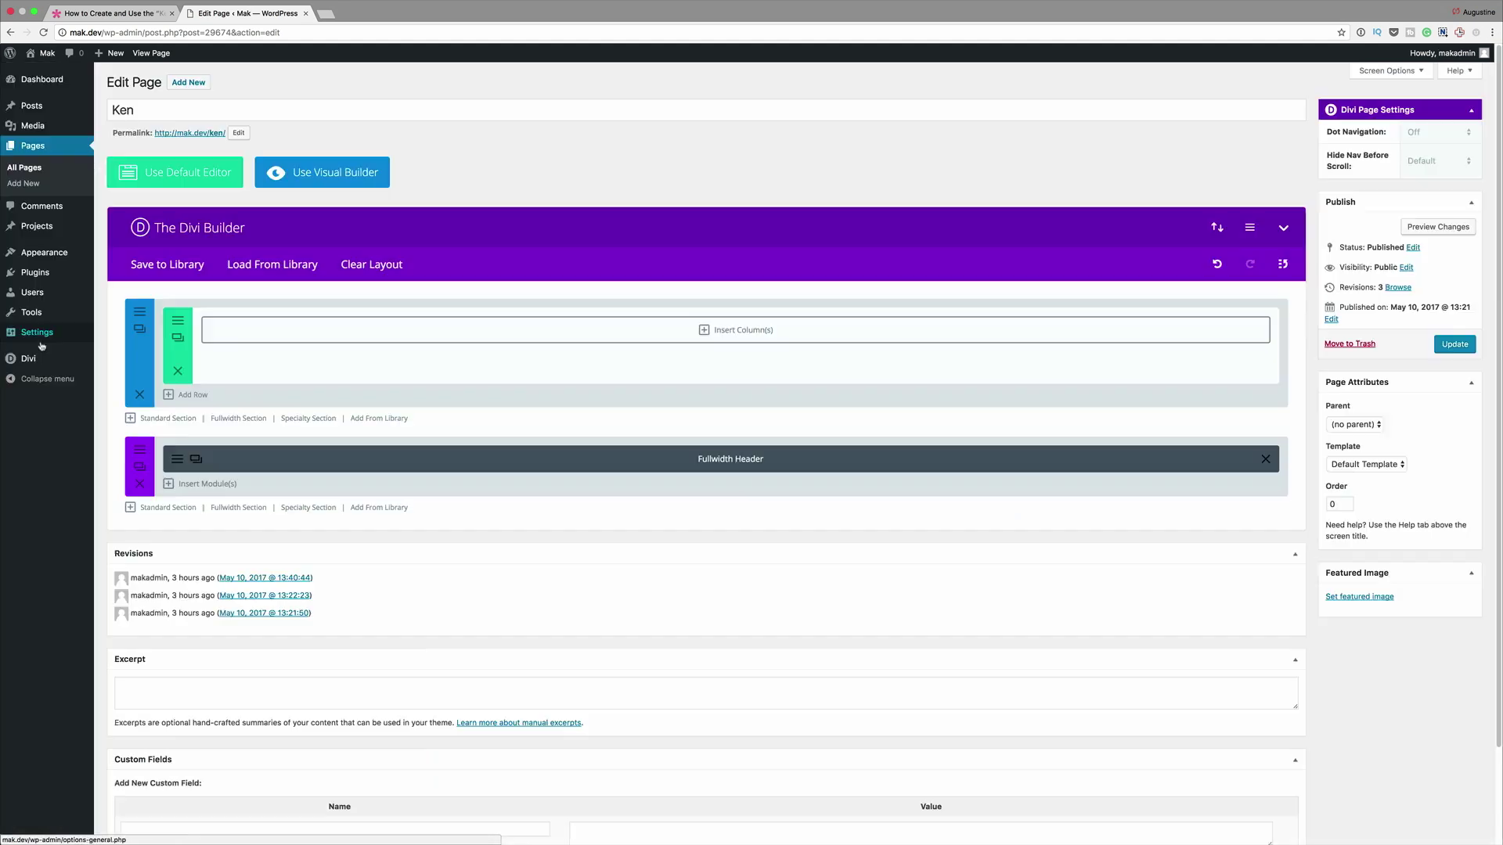
- Delete the empty standard section above the Fullwidth Header and update the page
click(139, 395)
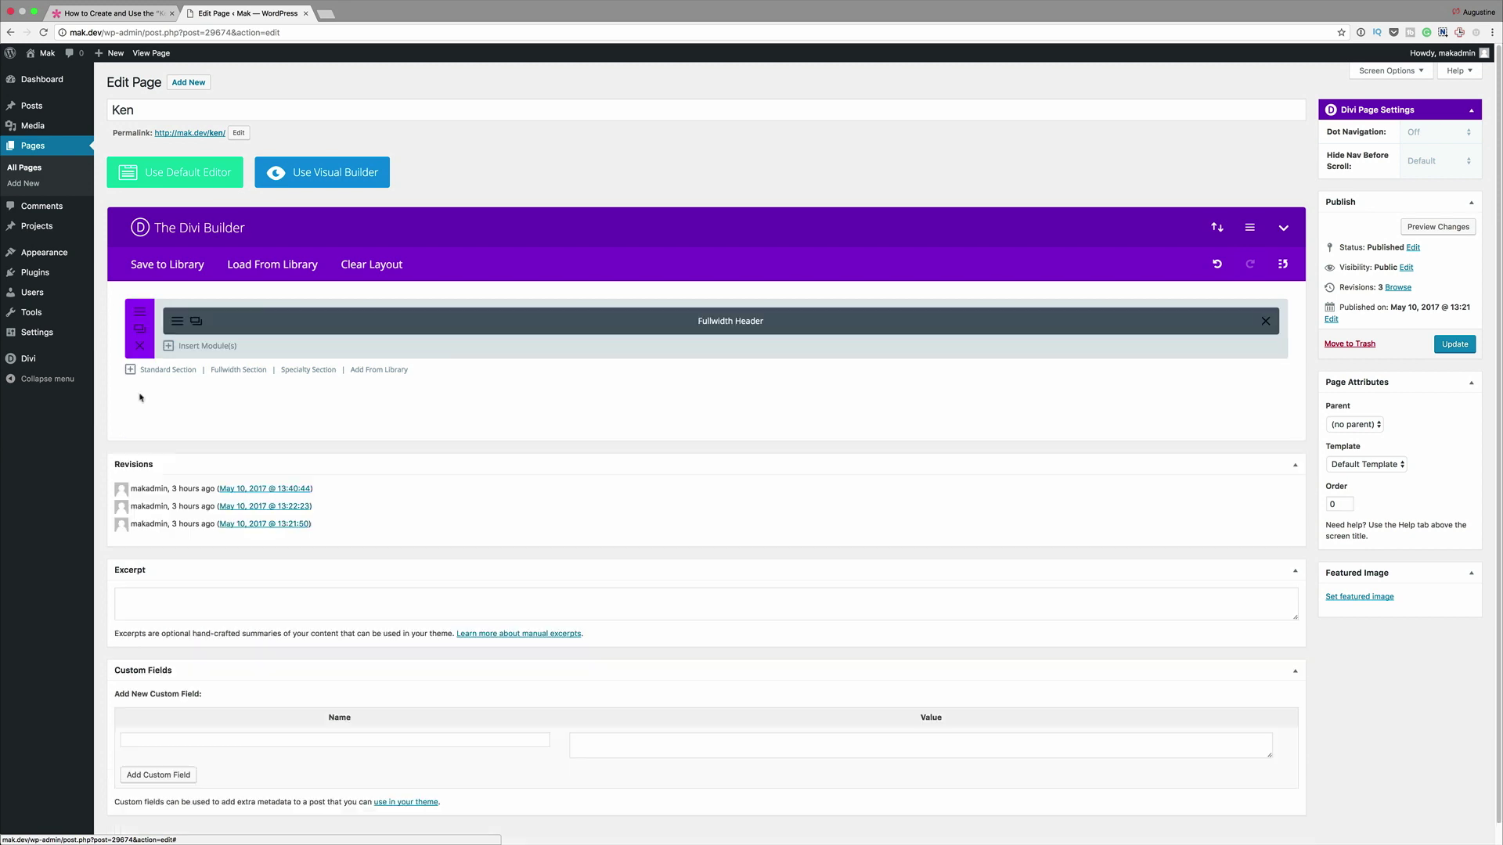
click(1455, 345)
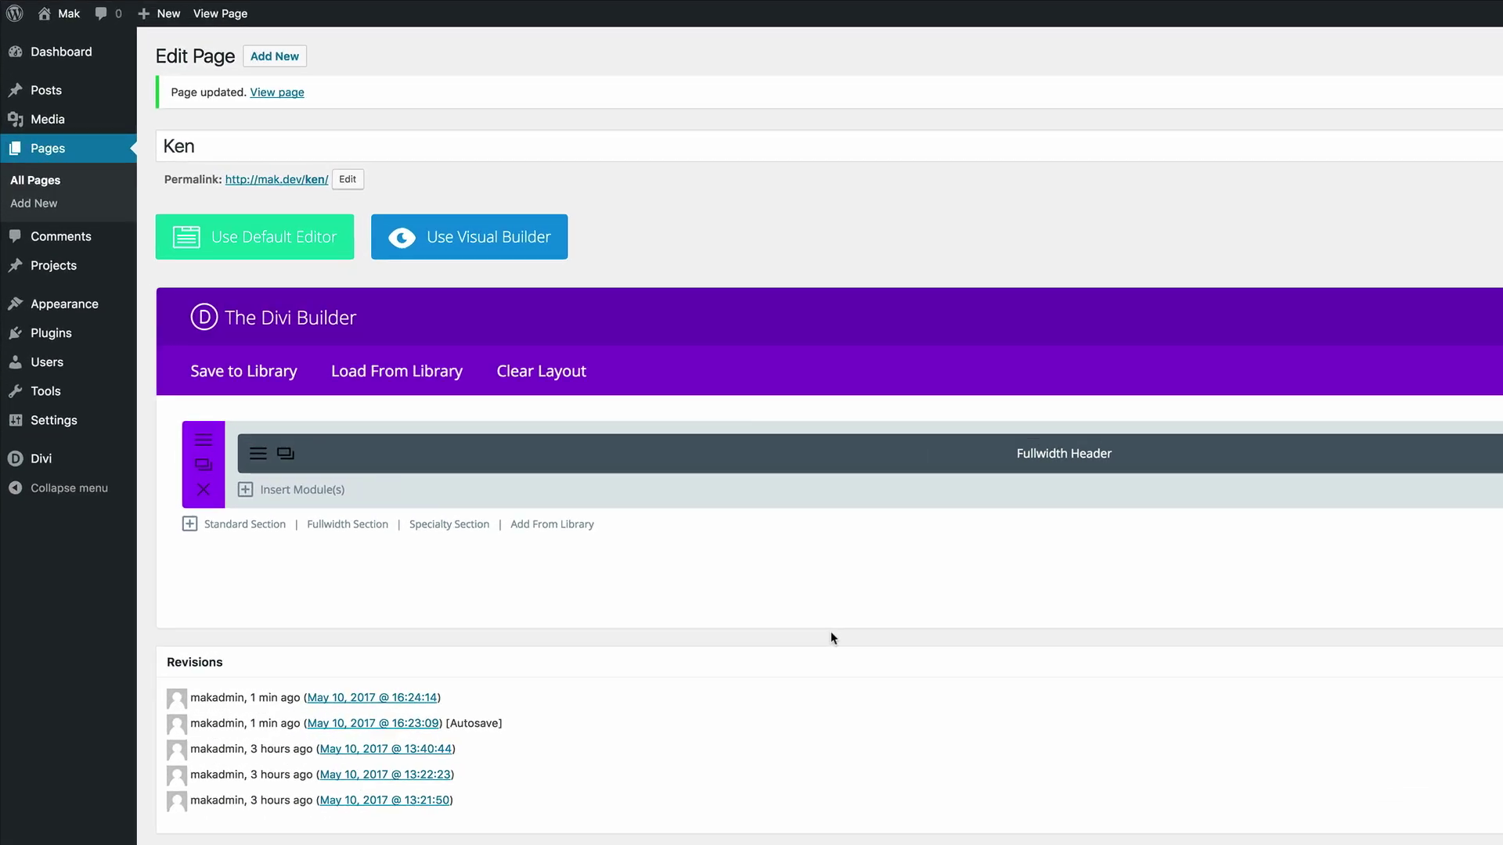
- Paste the Ken Burns animation code into the Custom CSS of the Divi Theme Options
mouse_move(32, 462)
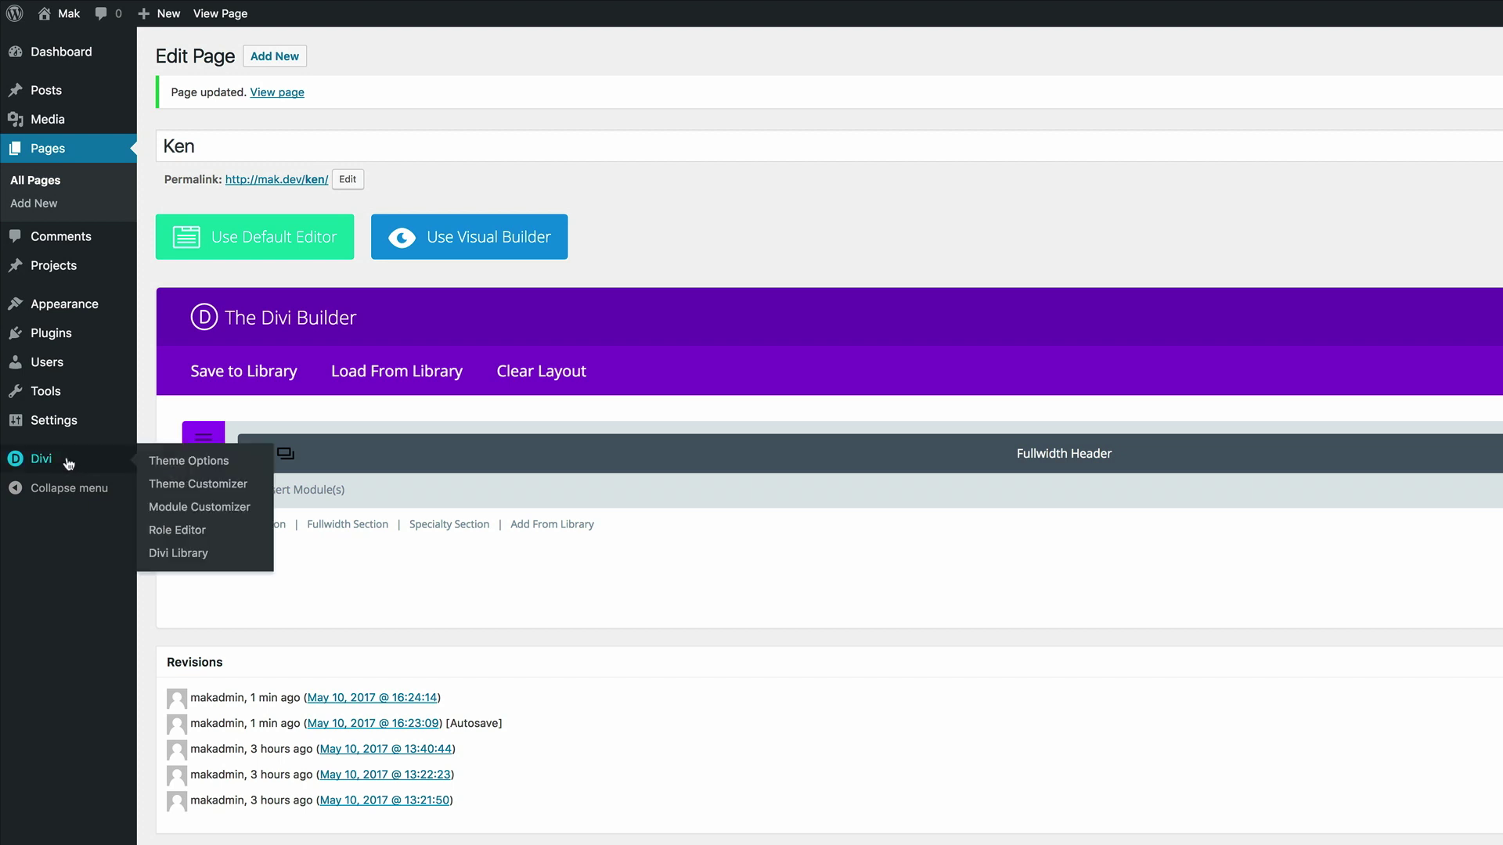
click(218, 462)
scroll(640, 679, down, 10)
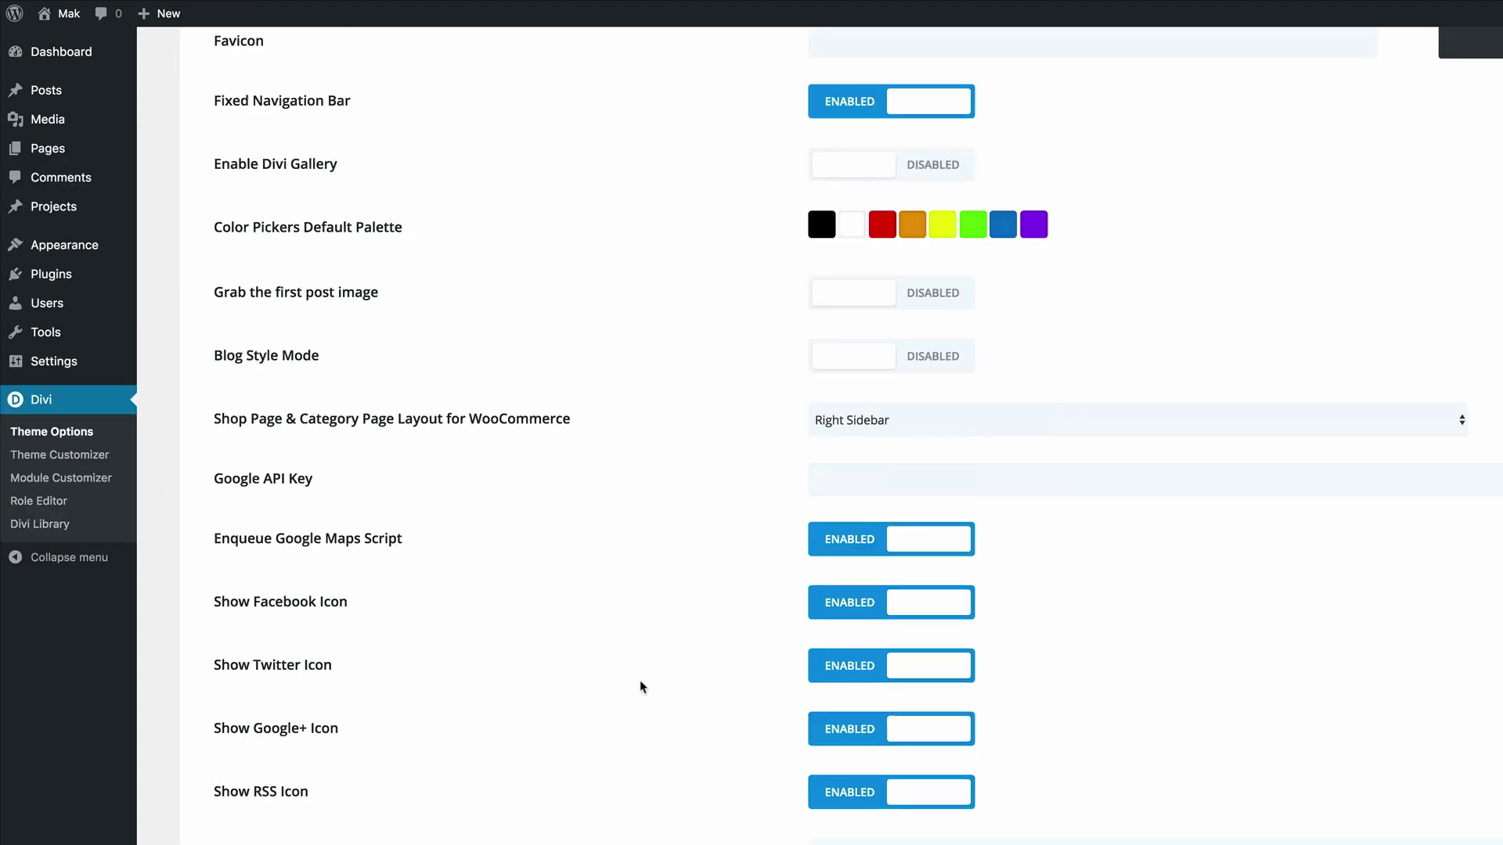
scroll(640, 679, down, 7)
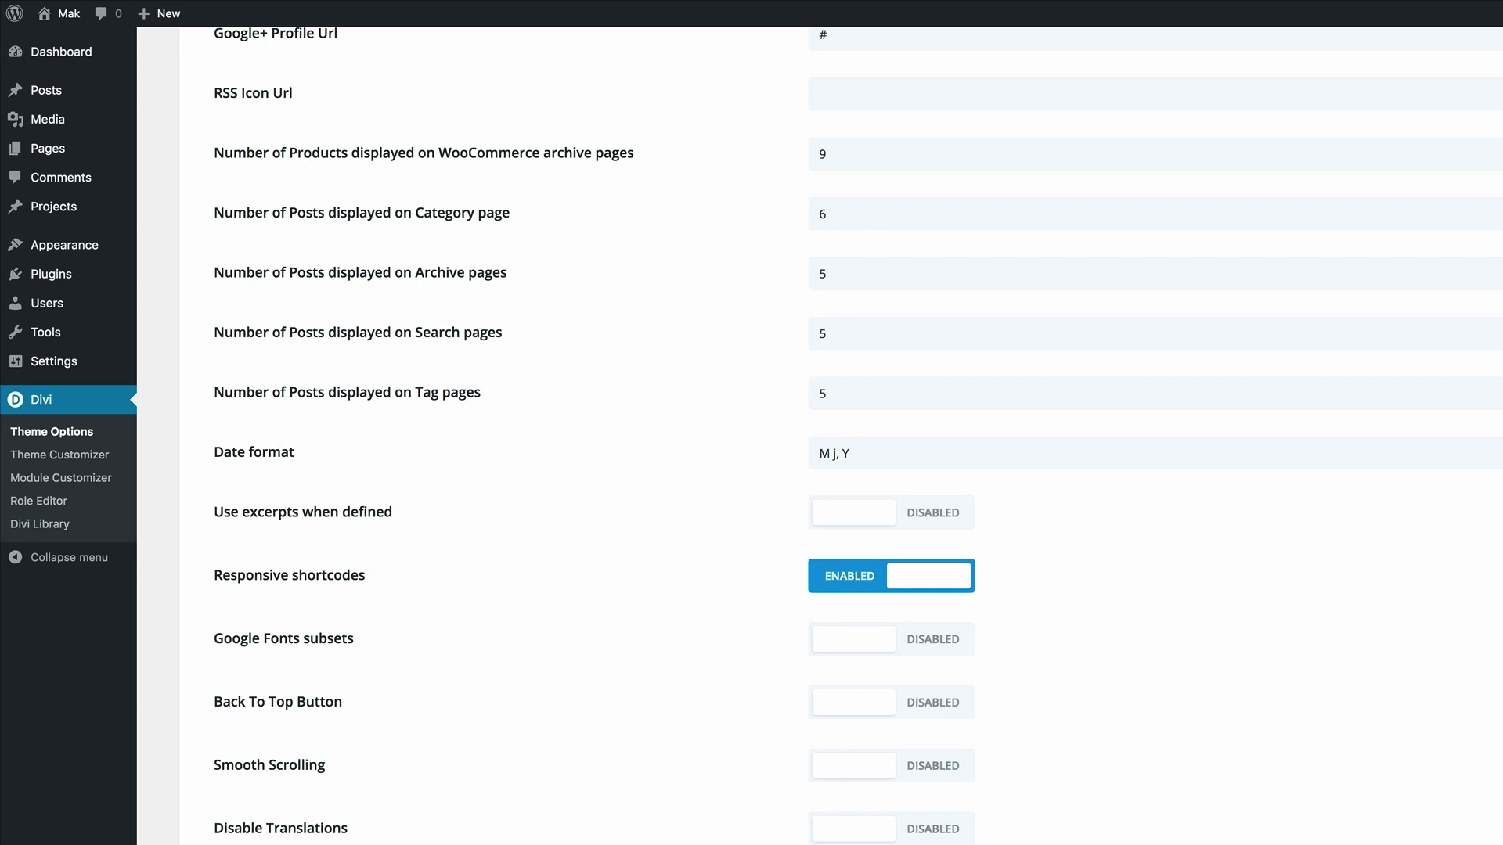
scroll(704, 378, down, 8)
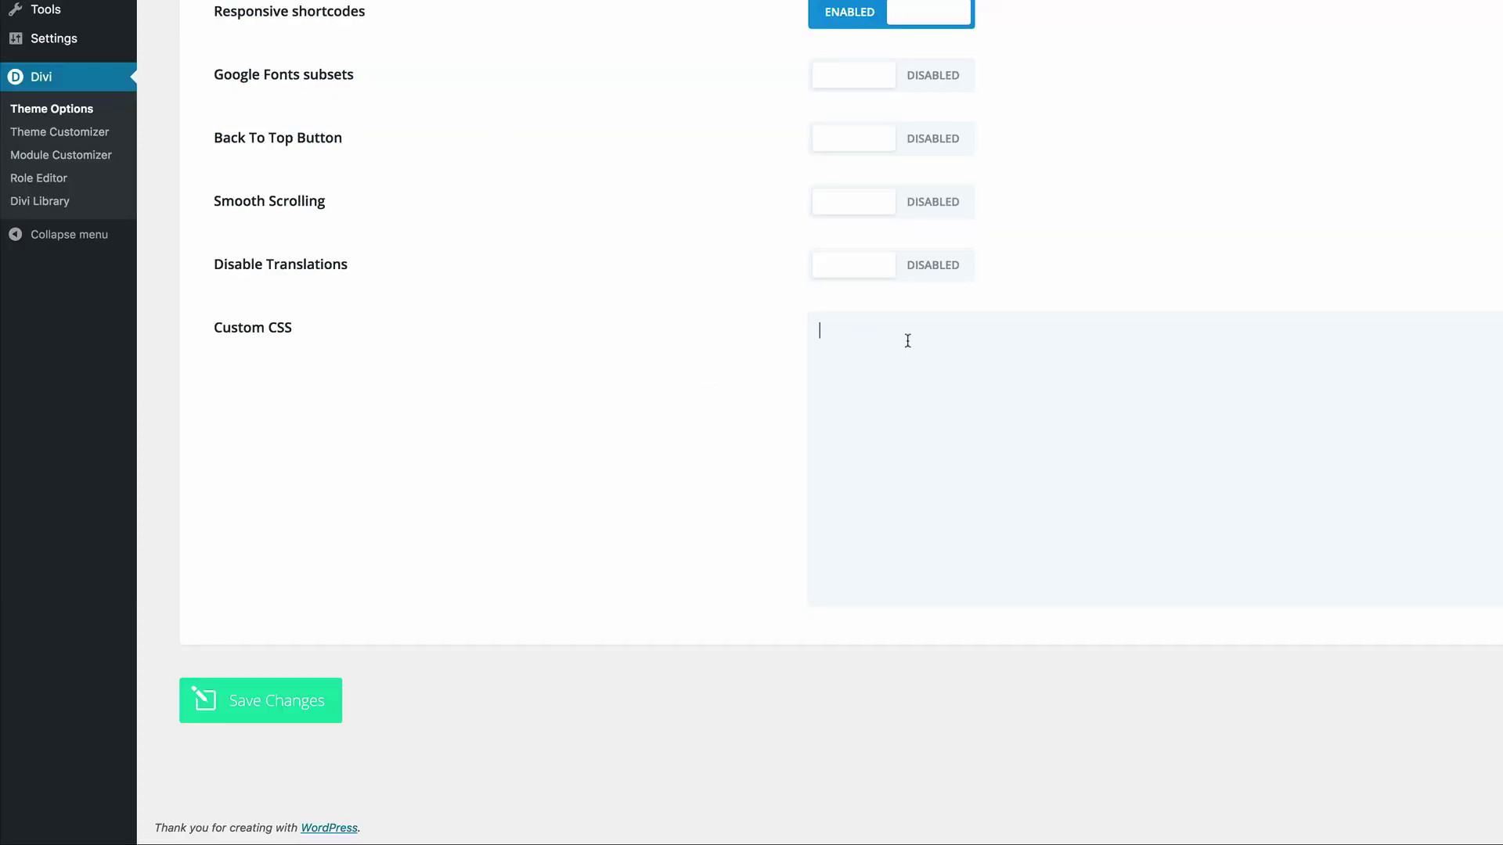
key(super+v)
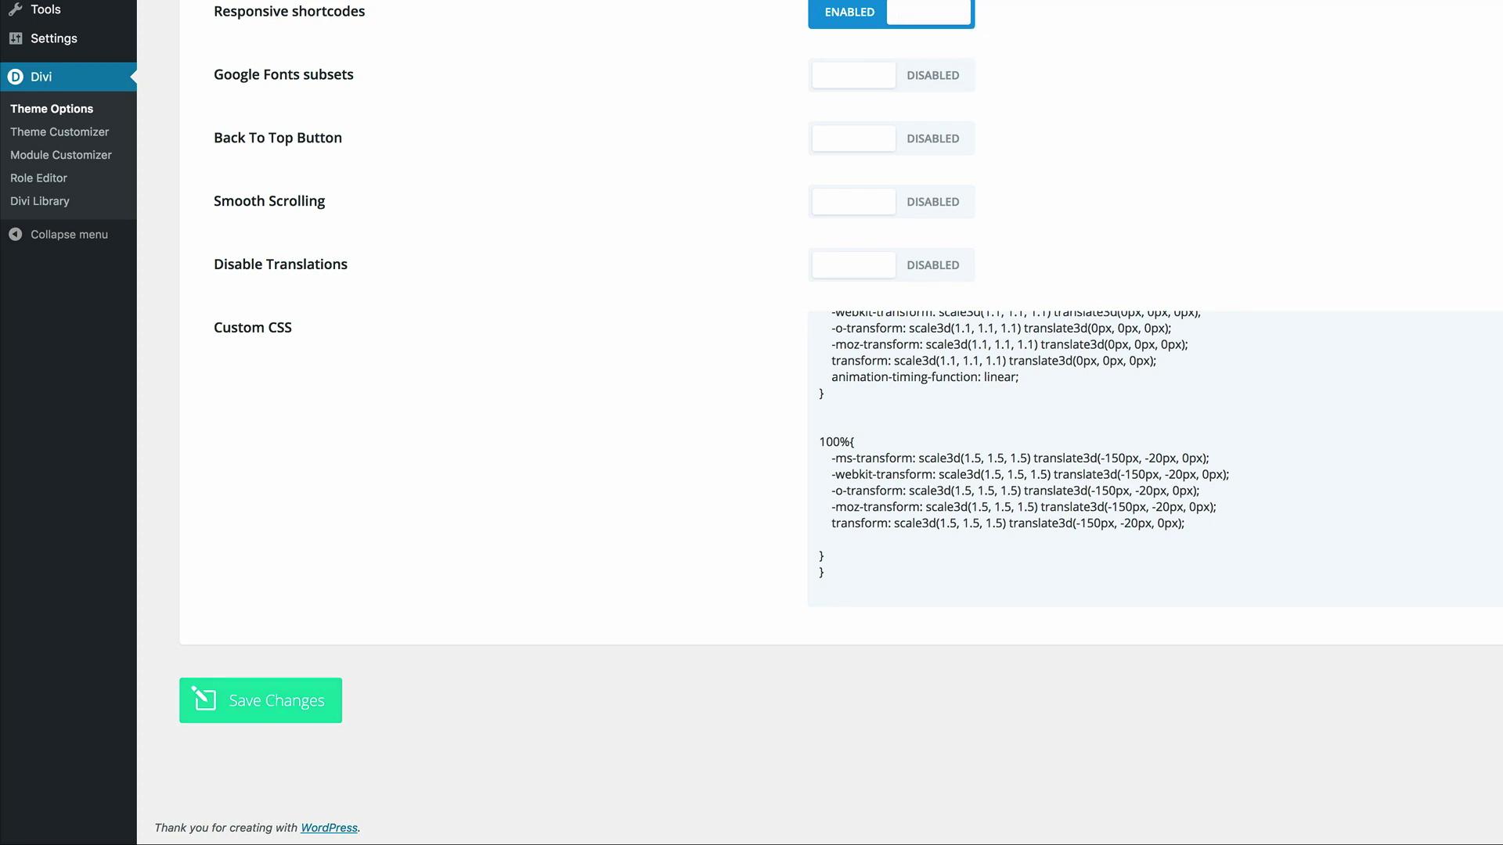
- Open the site in a new browser tab and view the page at mak.dev/ken
mouse_move(51, 61)
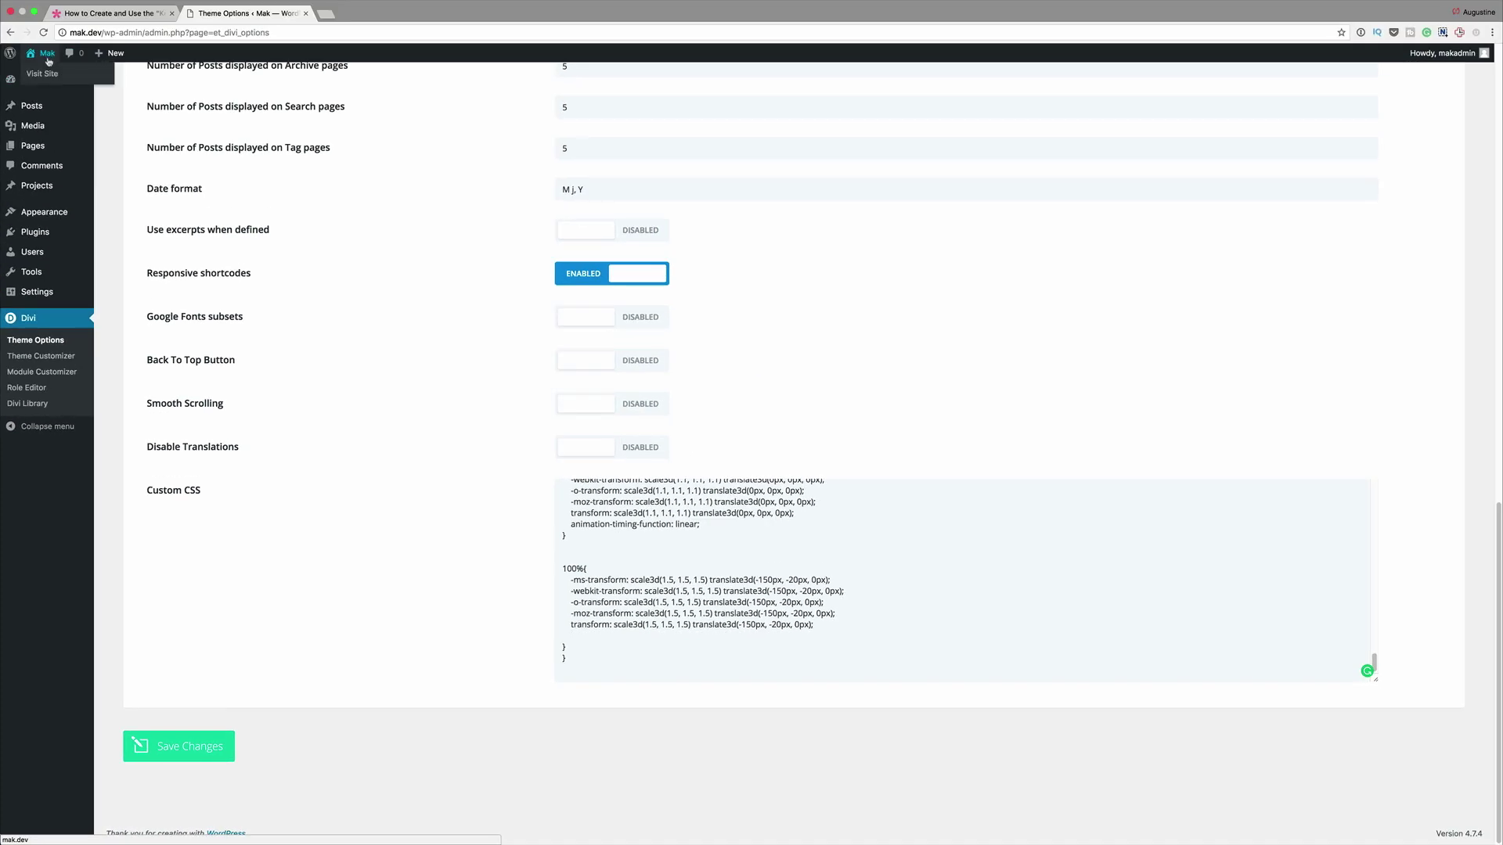
super+click(46, 76)
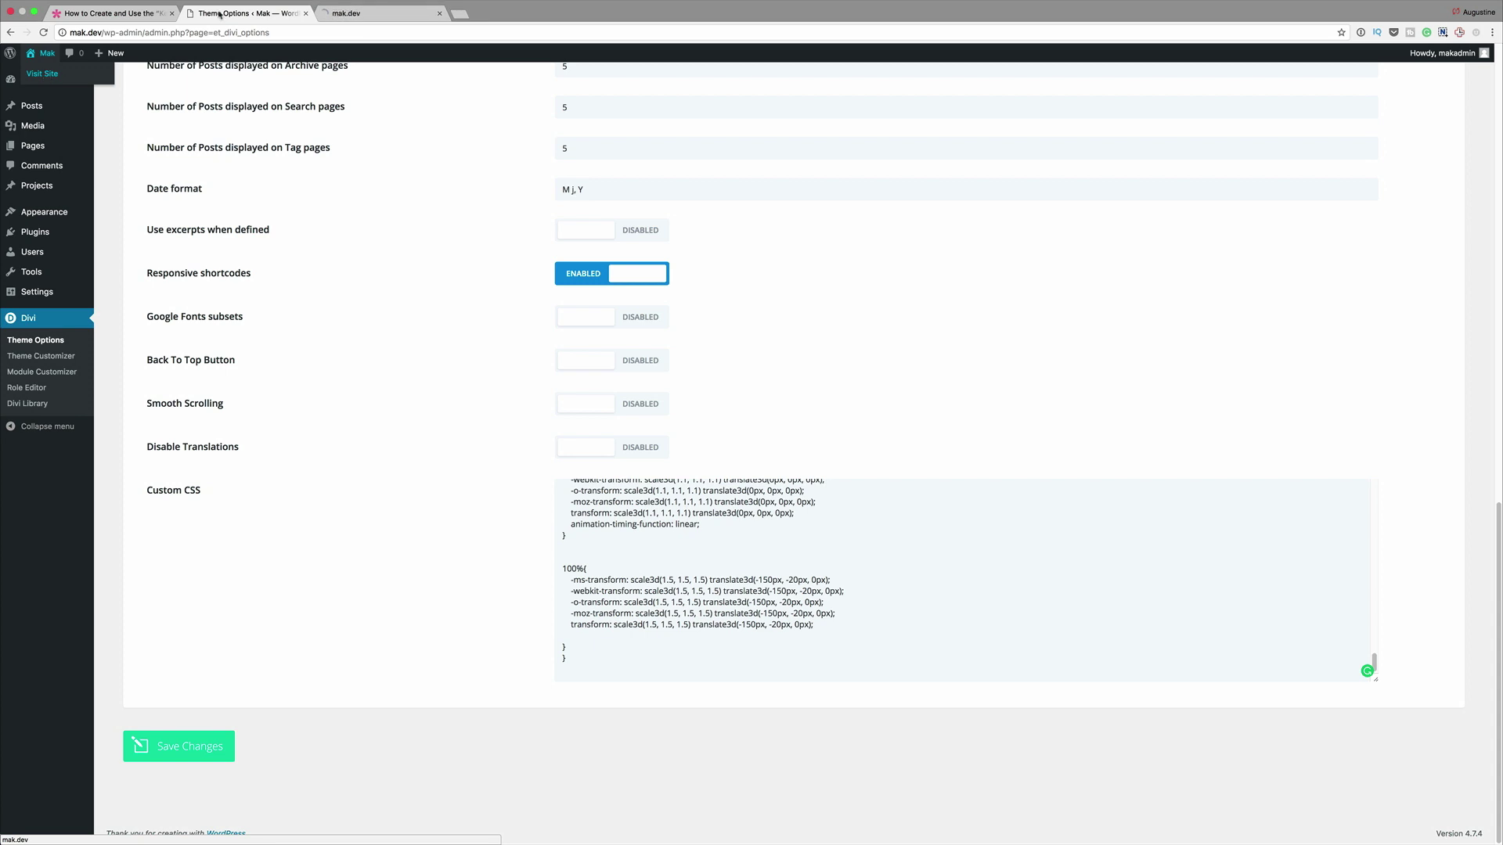
click(404, 14)
click(256, 32)
text(mak.dev/ken)
key(Return)
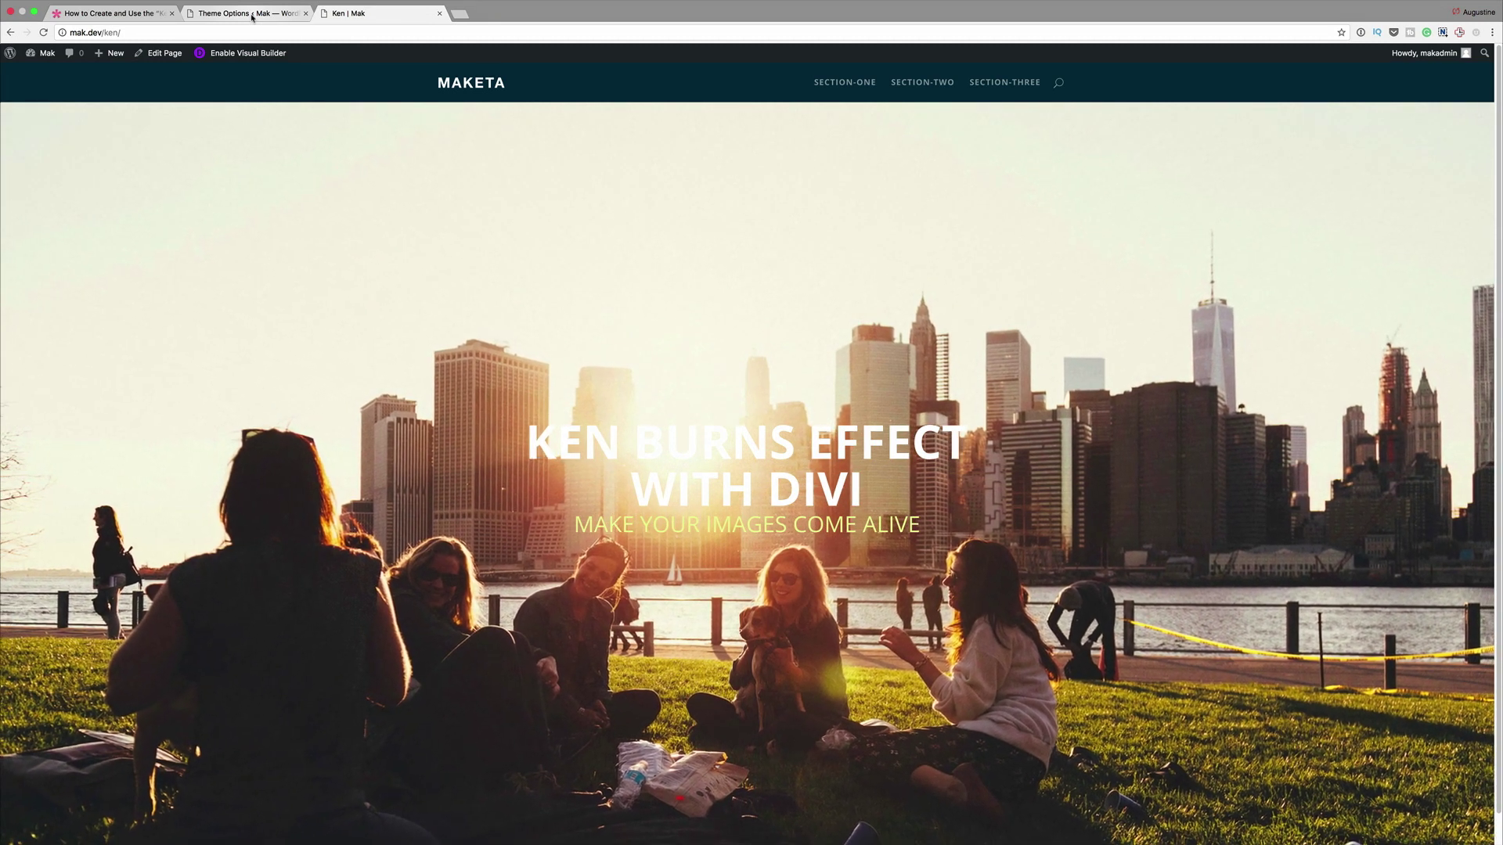
- Create a new WordPress page titled "ken slider" and switch it to the Divi Builder
key(ctrl+1)
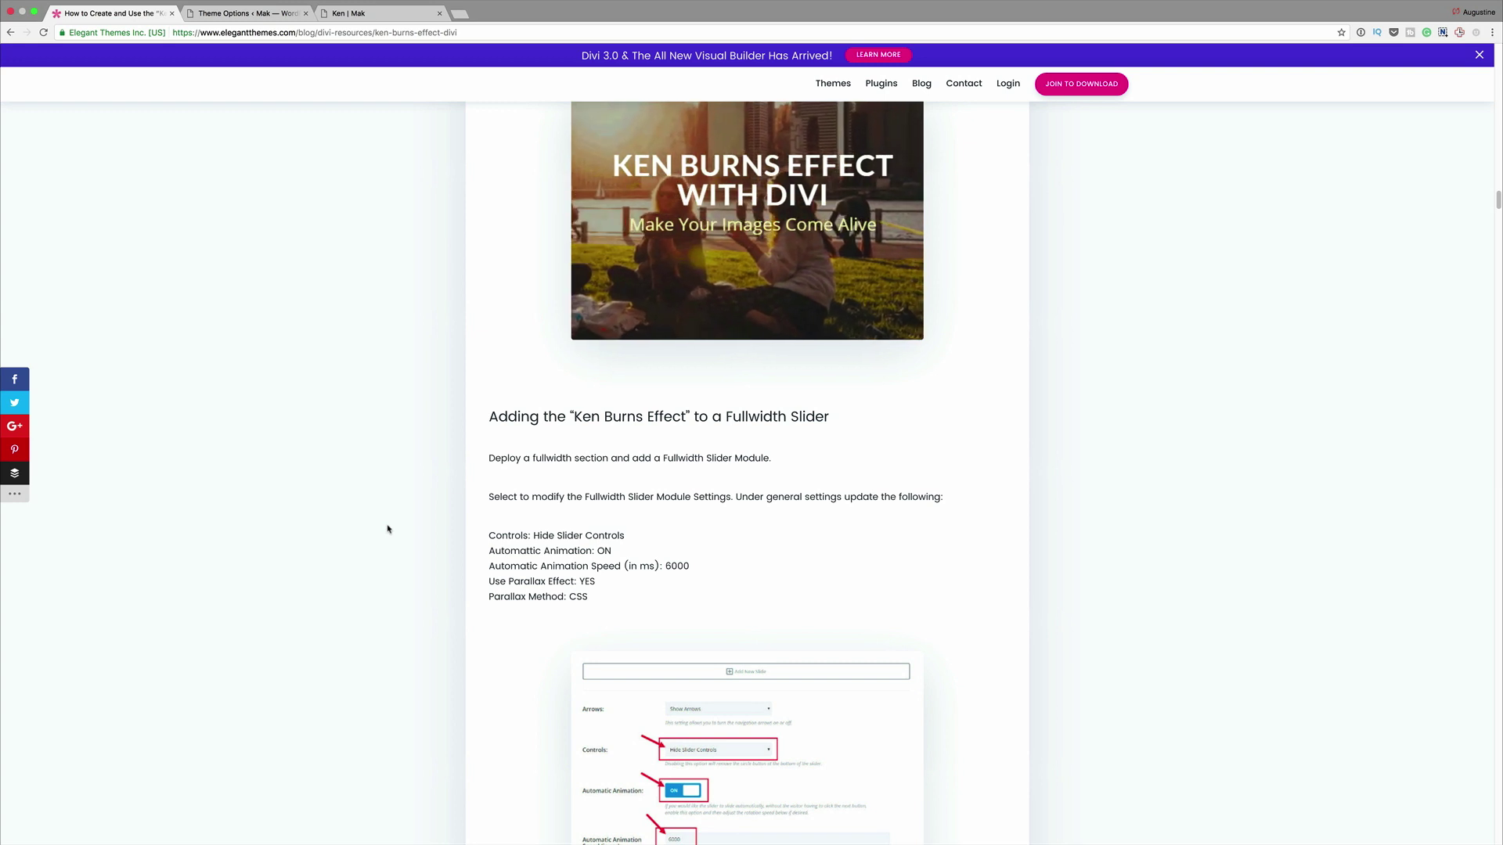
key(ctrl+2)
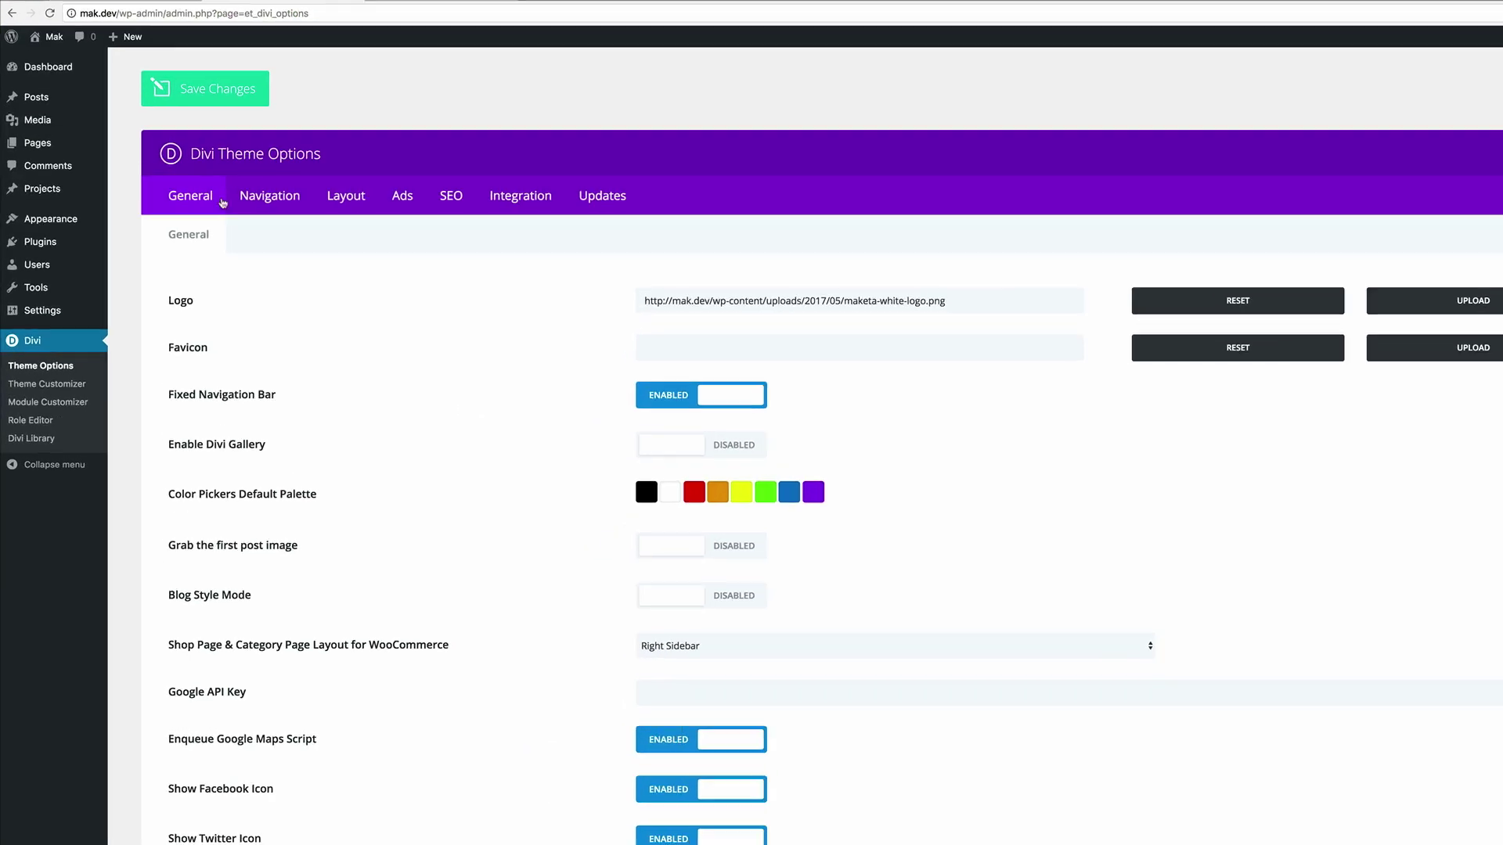
mouse_move(43, 142)
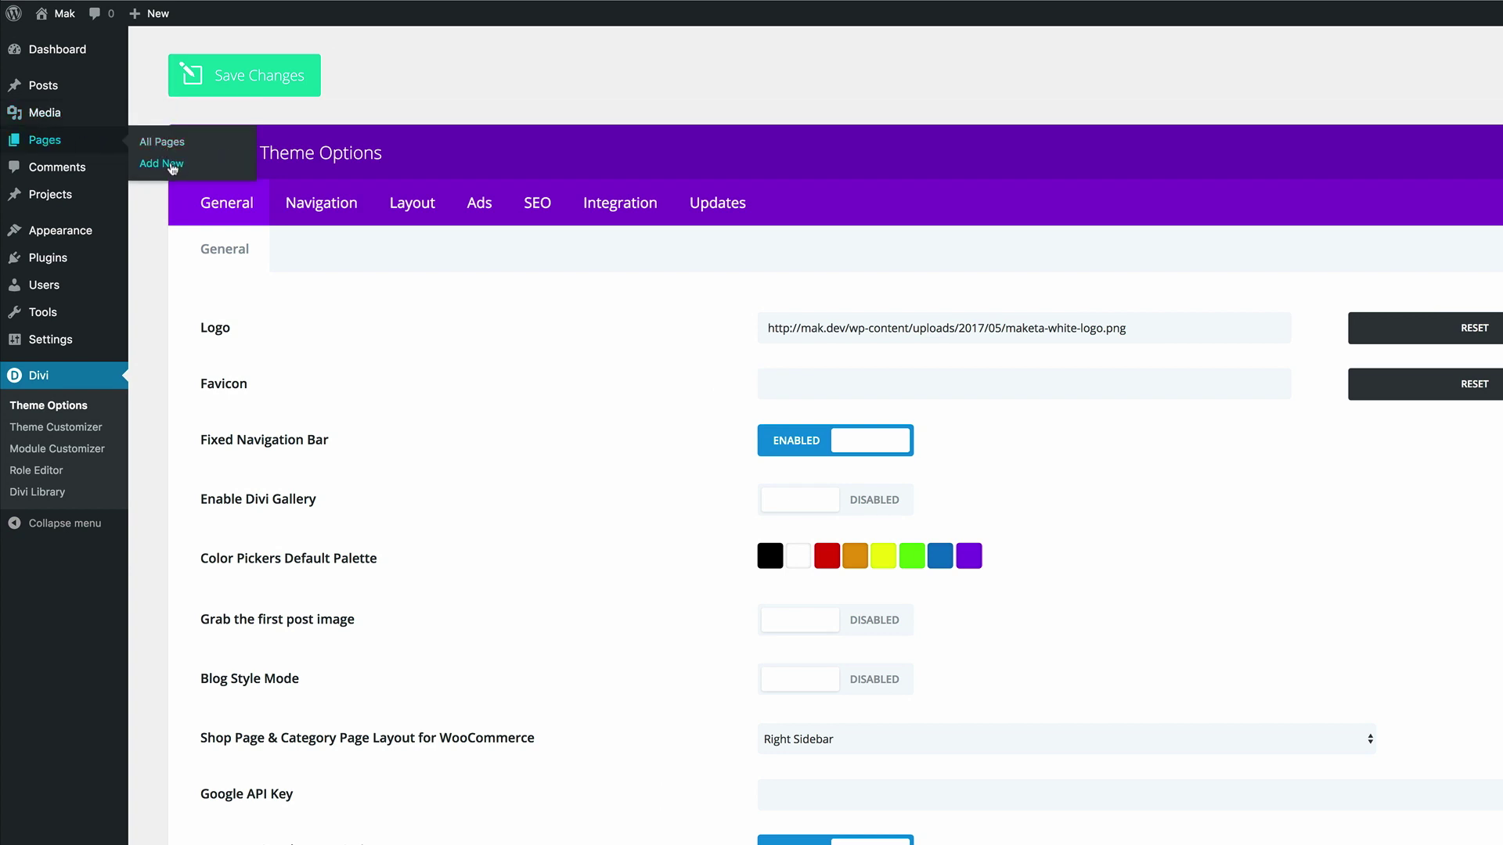
click(174, 166)
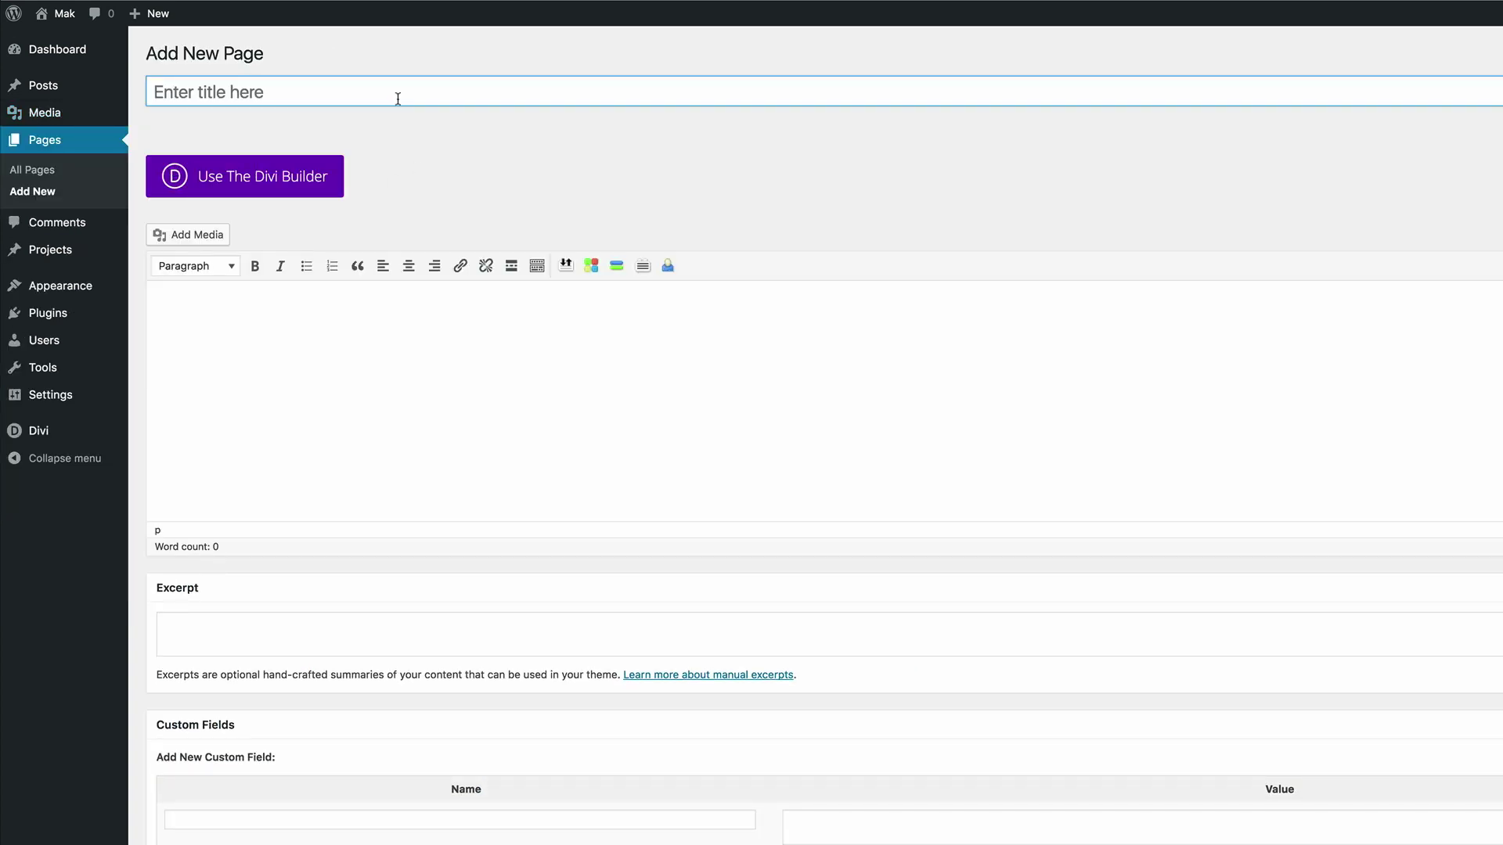
text(ke)
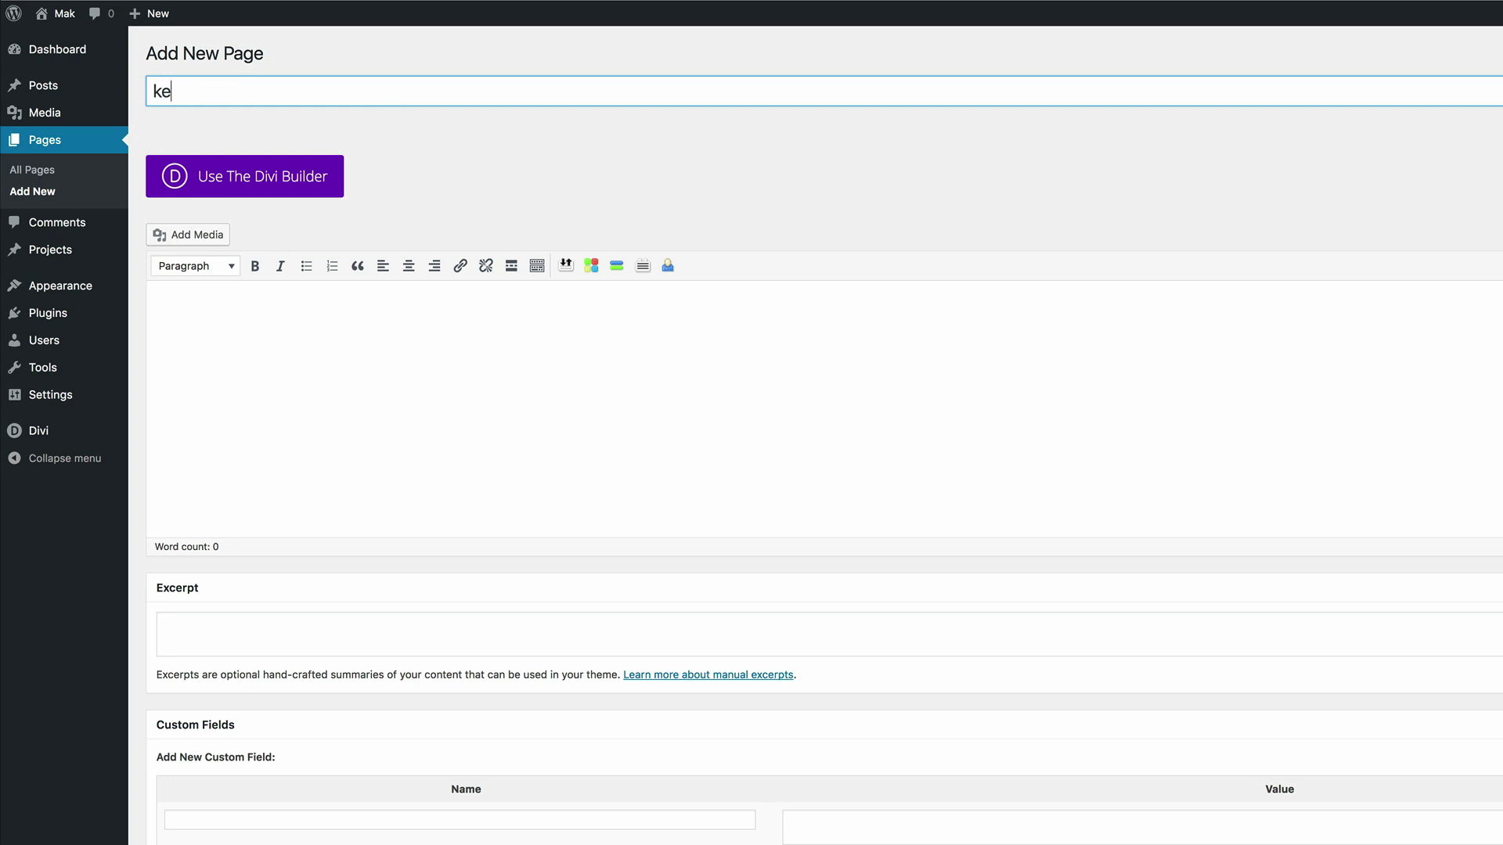
text(n slider)
click(268, 192)
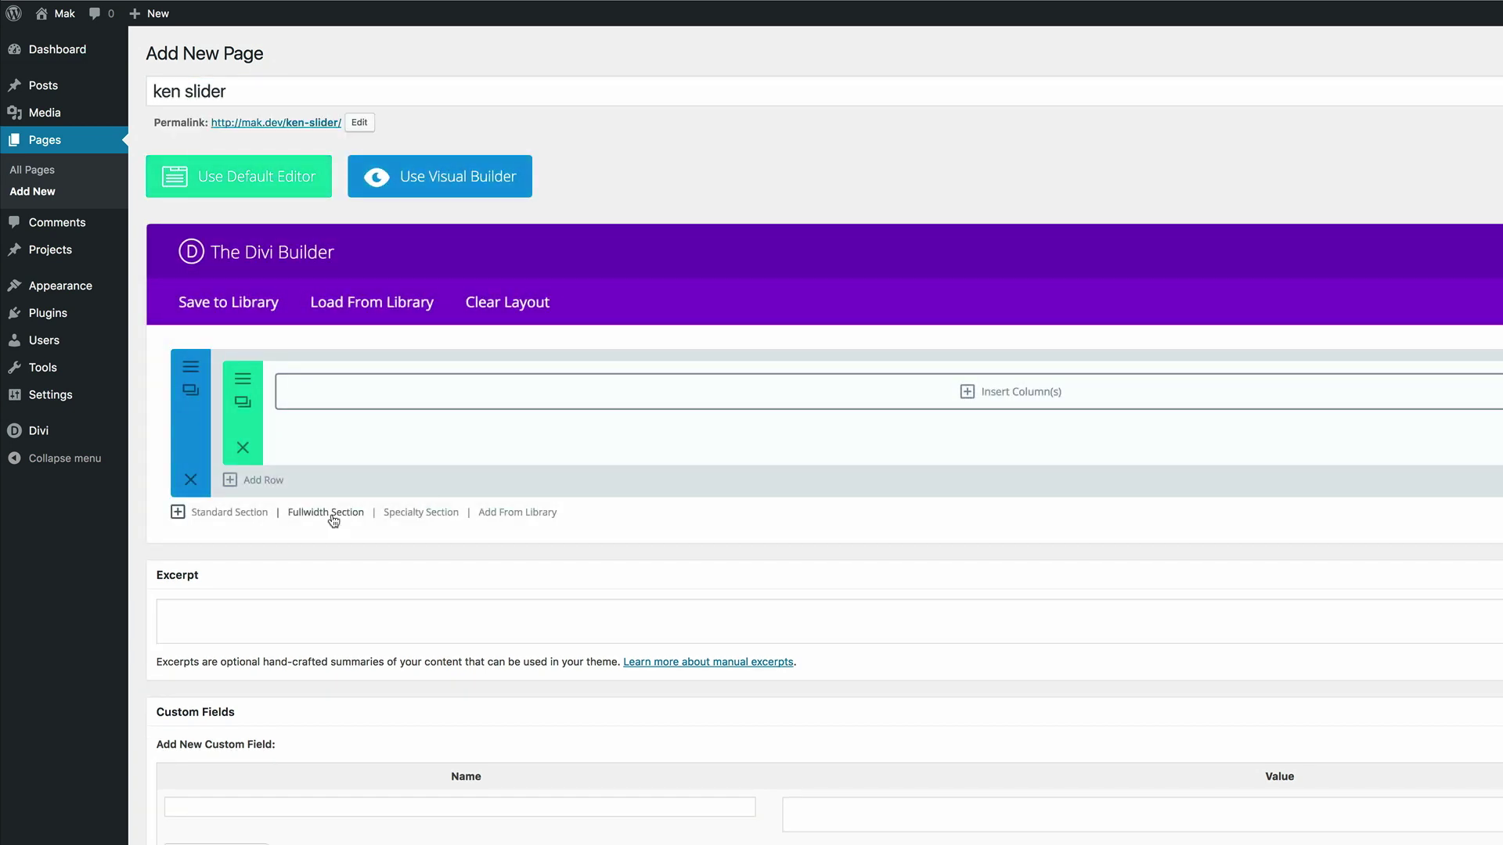
- Add a fullwidth section to the page and insert a Fullwidth Slider module in it
click(334, 517)
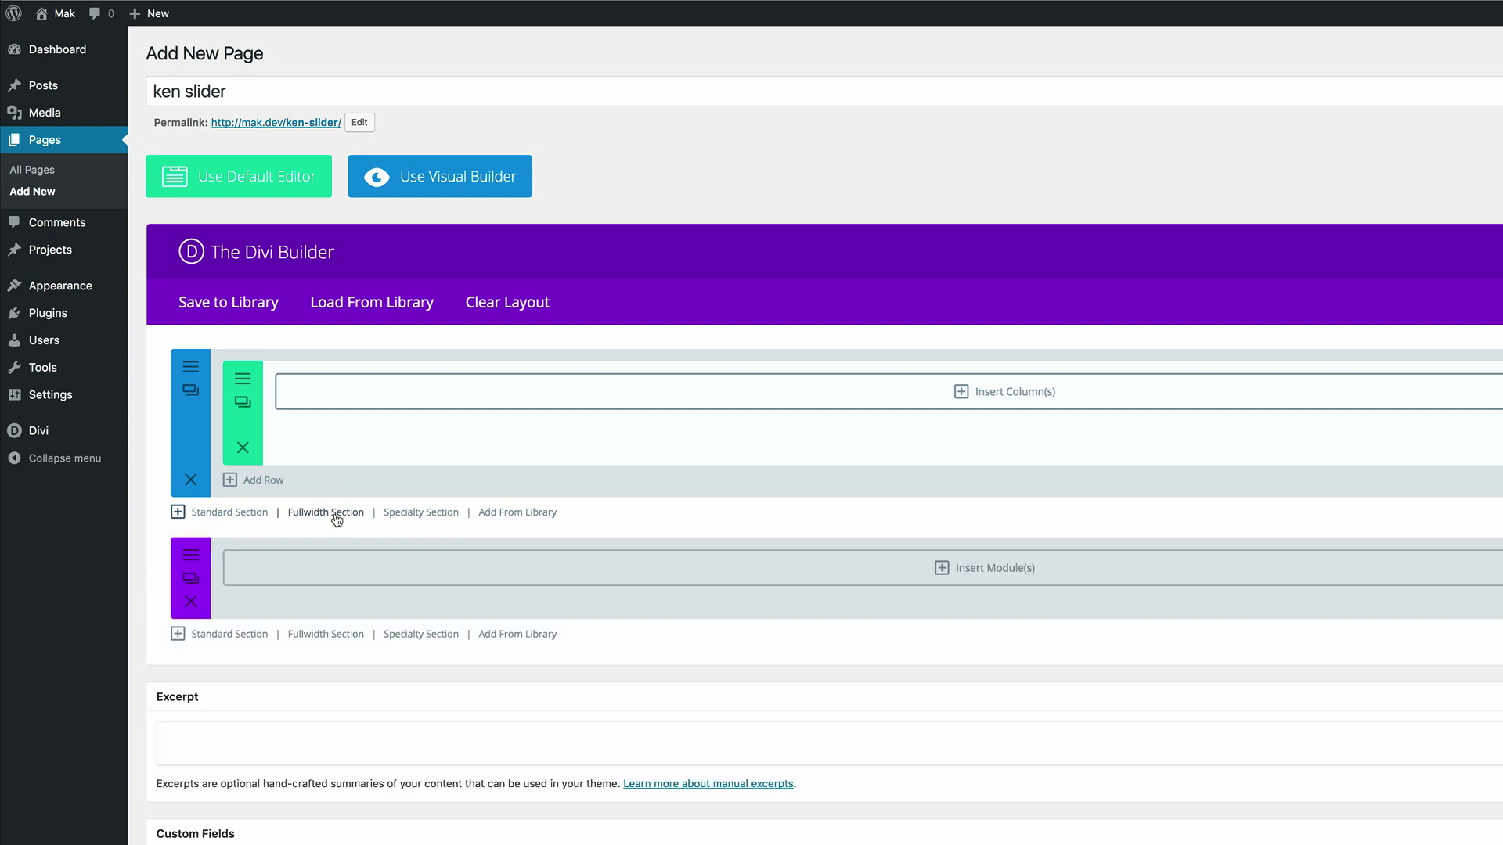
click(942, 568)
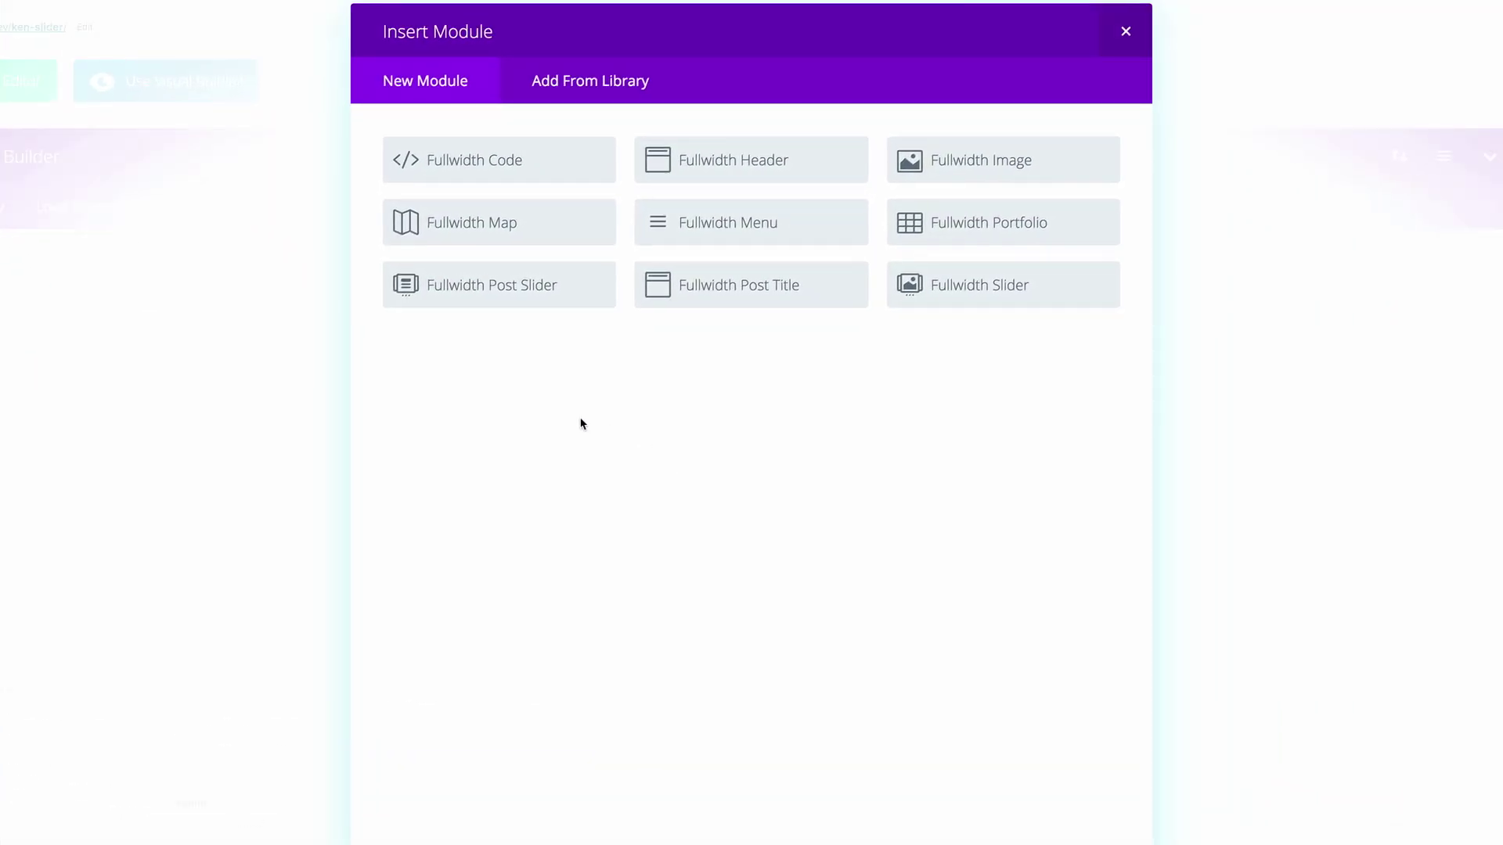
click(918, 285)
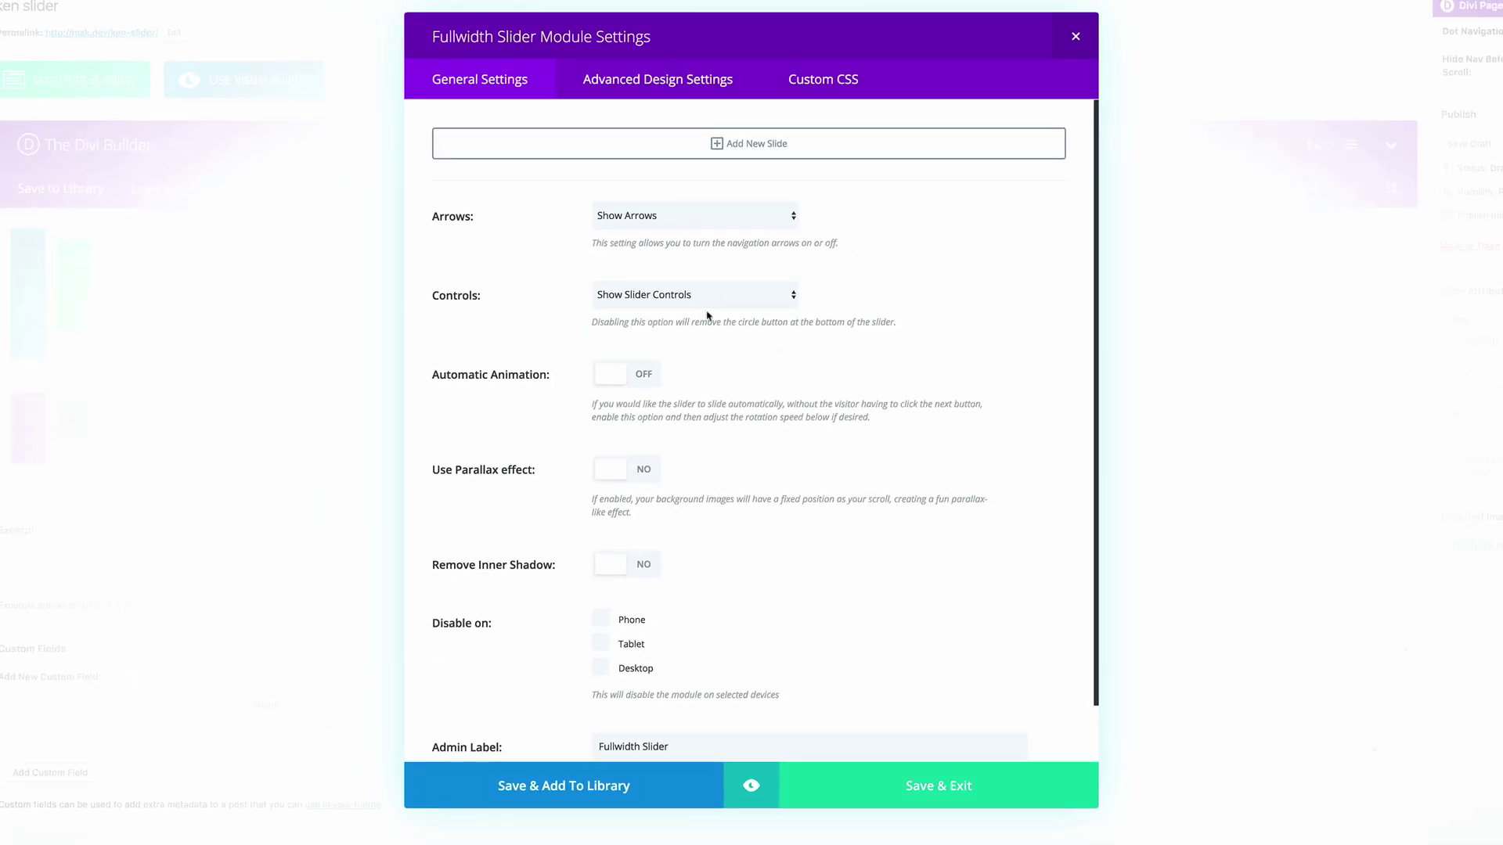
- Hide the slider controls and turn on automatic animation with a speed of 6000 ms
click(716, 301)
click(714, 311)
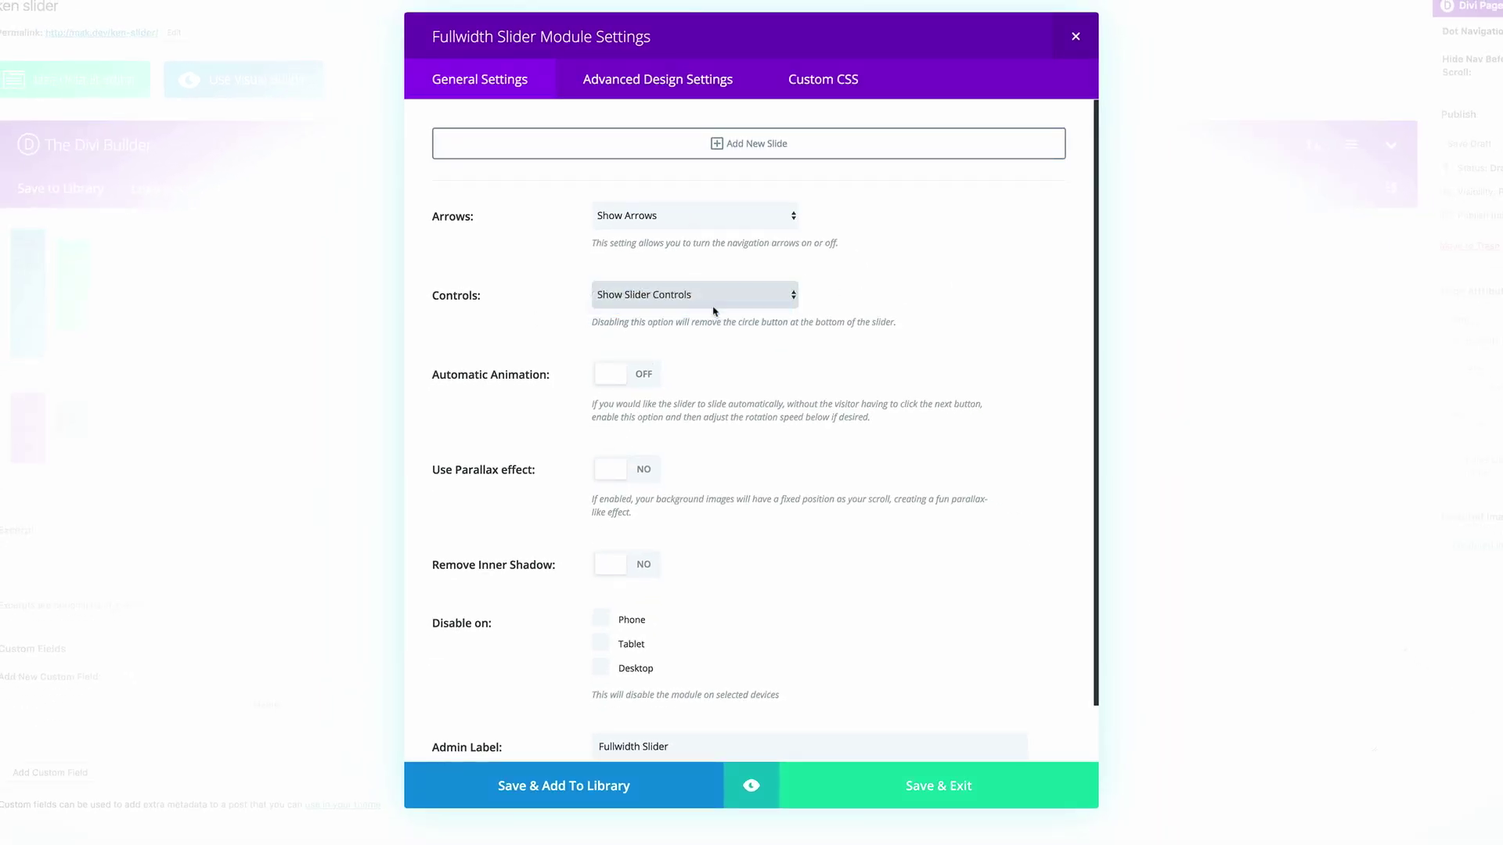
click(646, 376)
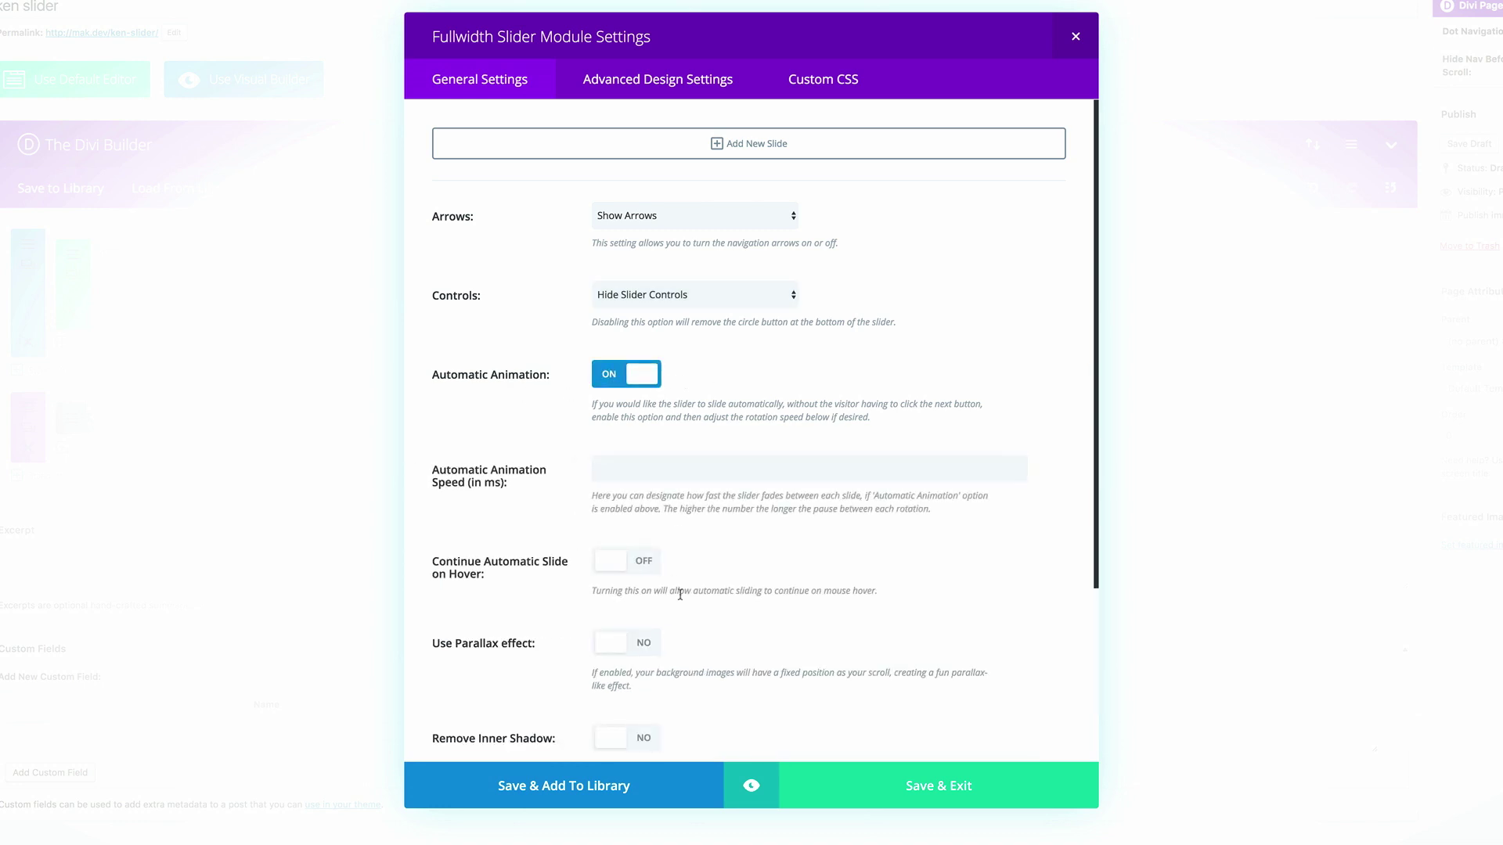
click(657, 474)
text(6000)
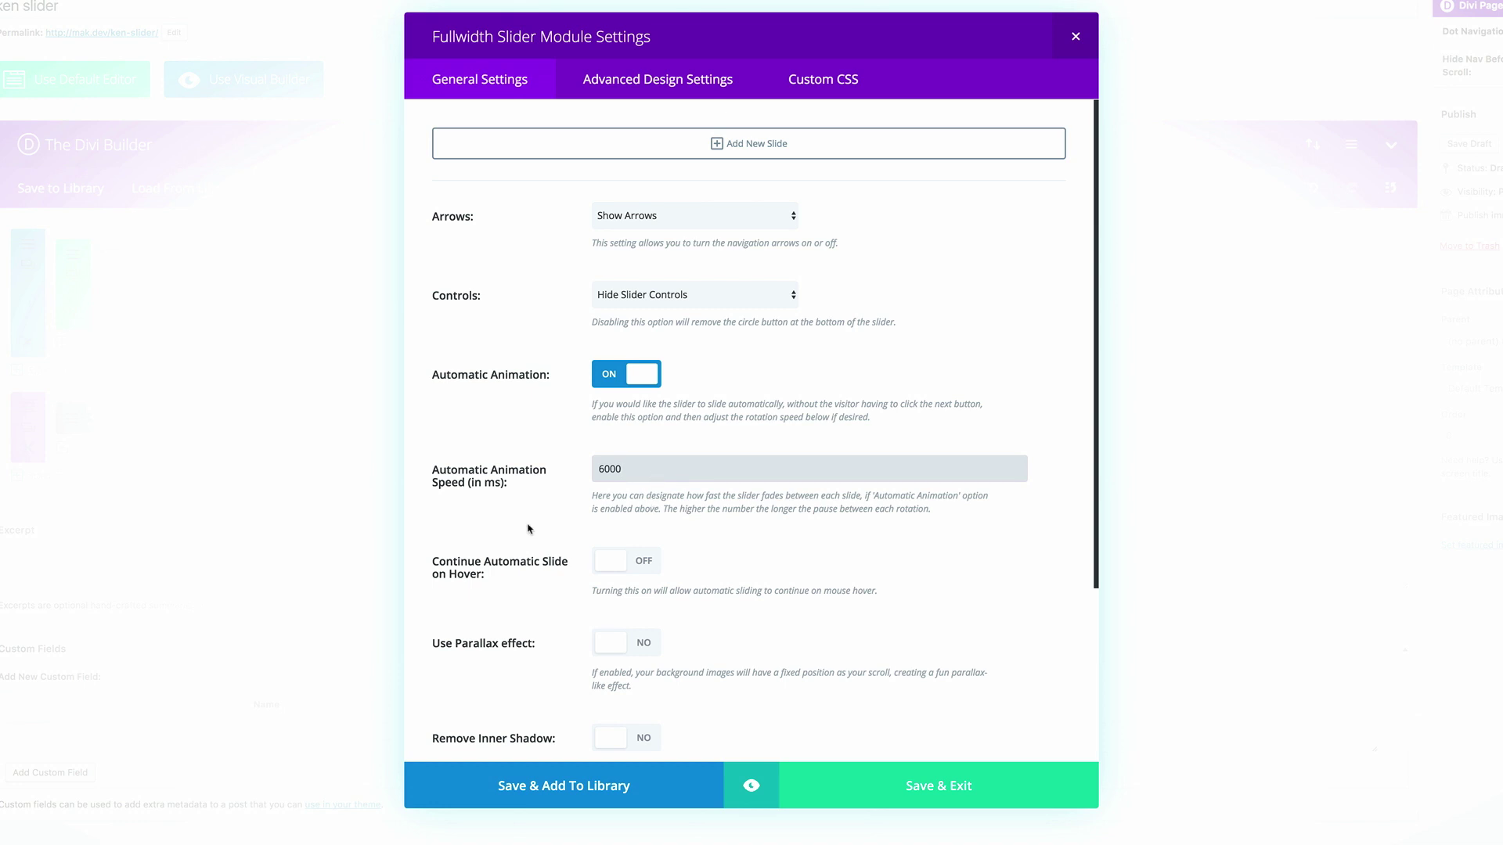
- Enable the slider's parallax effect with the CSS parallax method
scroll(456, 418, down, 5)
scroll(456, 419, down, 1)
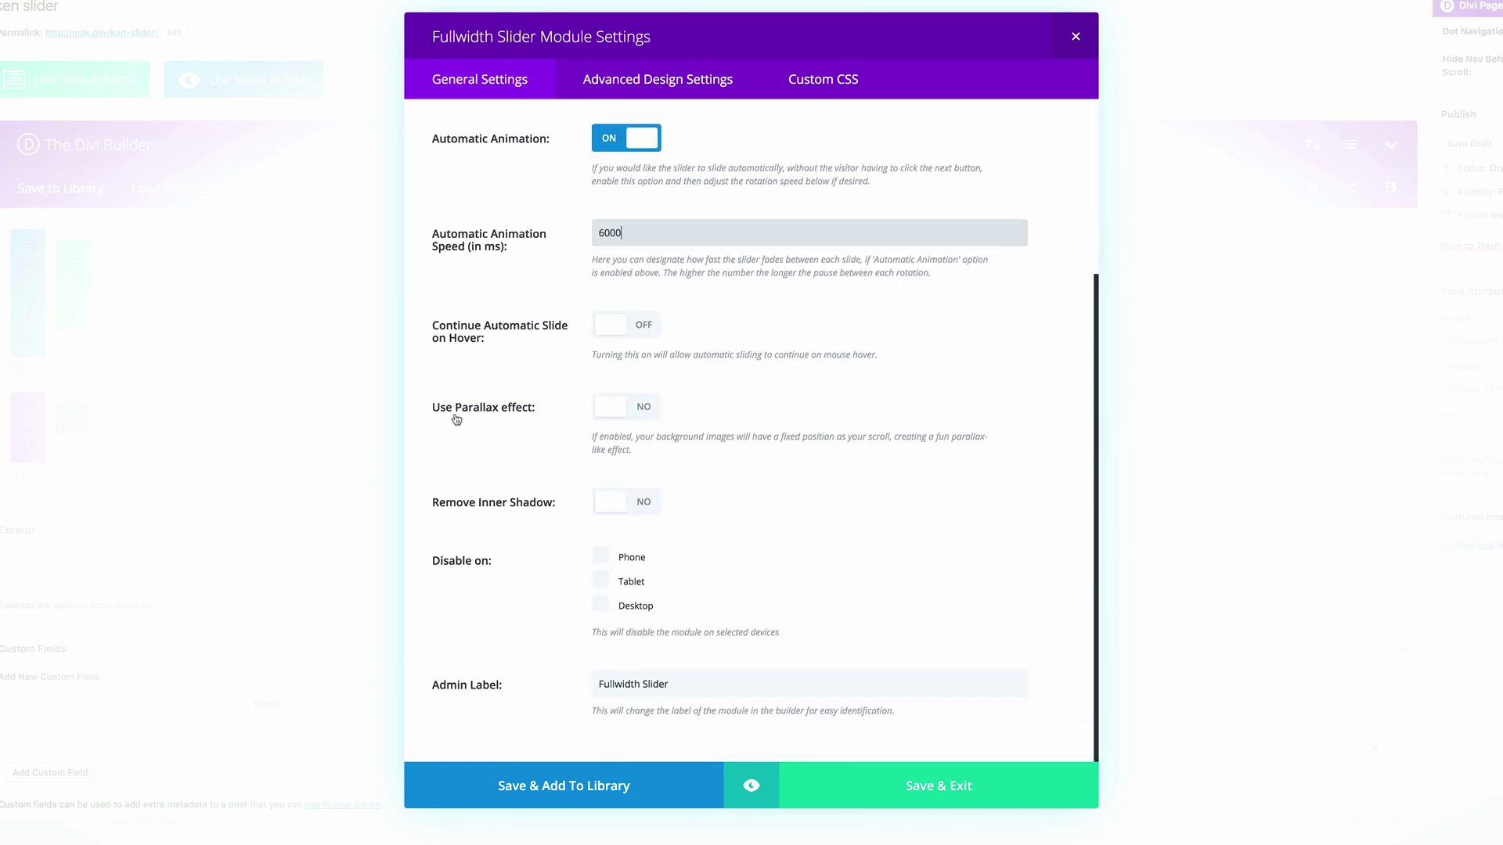
click(651, 408)
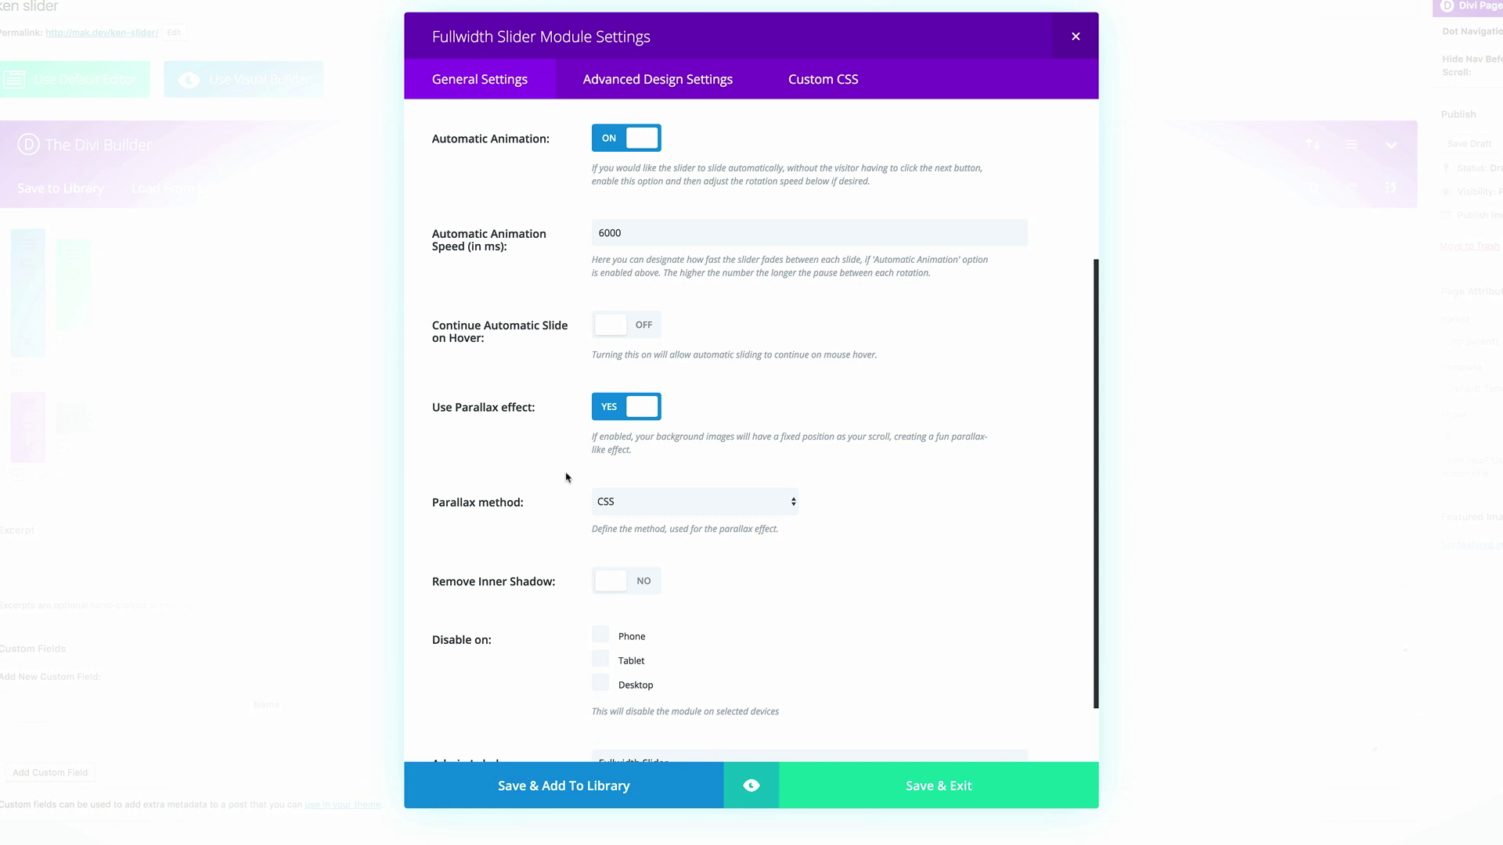
scroll(568, 478, down, 2)
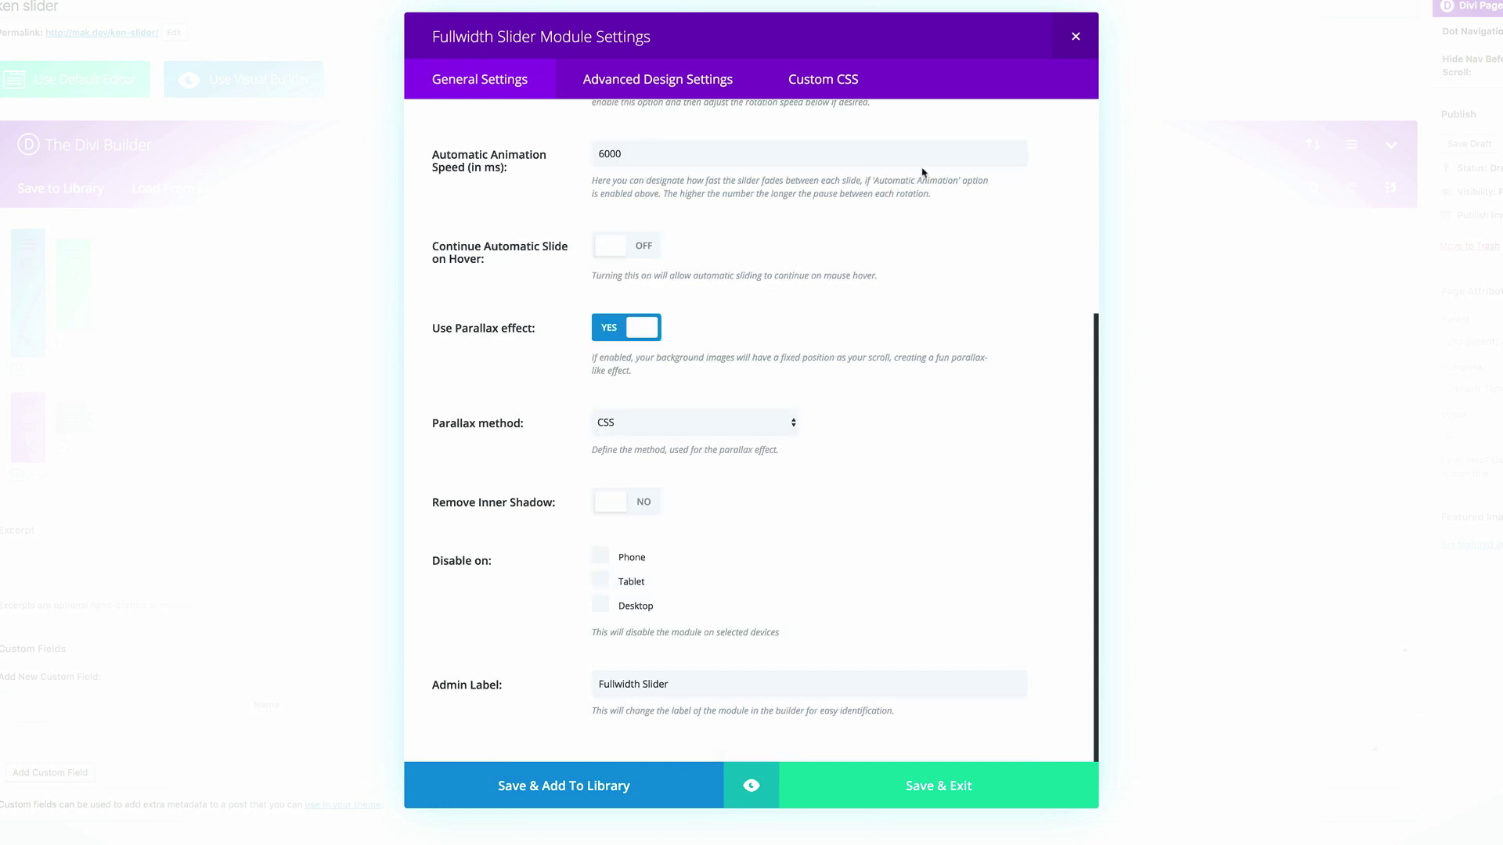
- Enter no-parallax and kb-zoomout in the slider's CSS Class and save the module settings
click(849, 83)
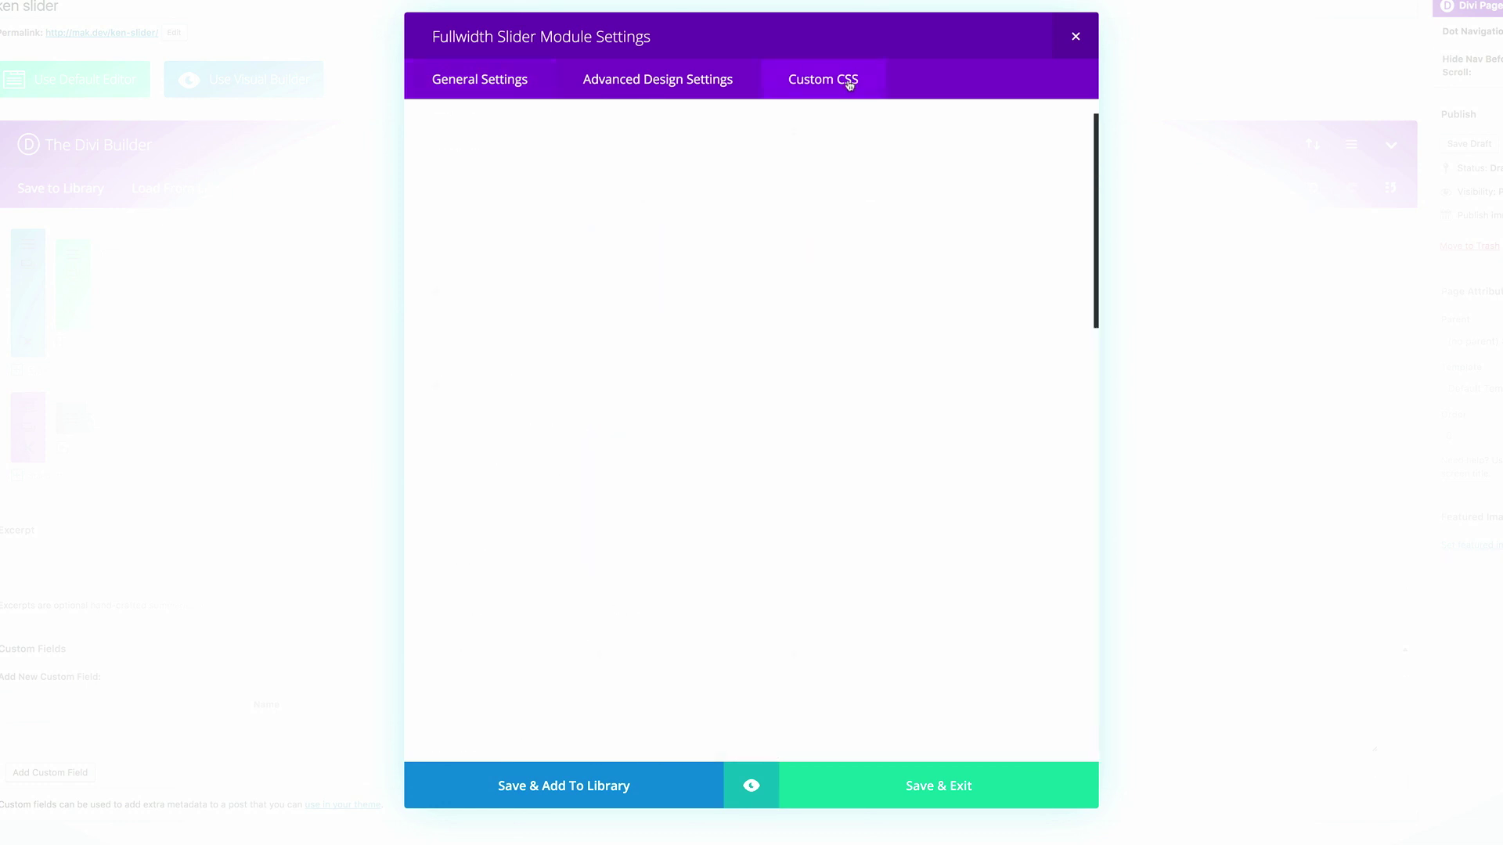
click(594, 207)
text(no-parallax" next to "kb-zoomout)
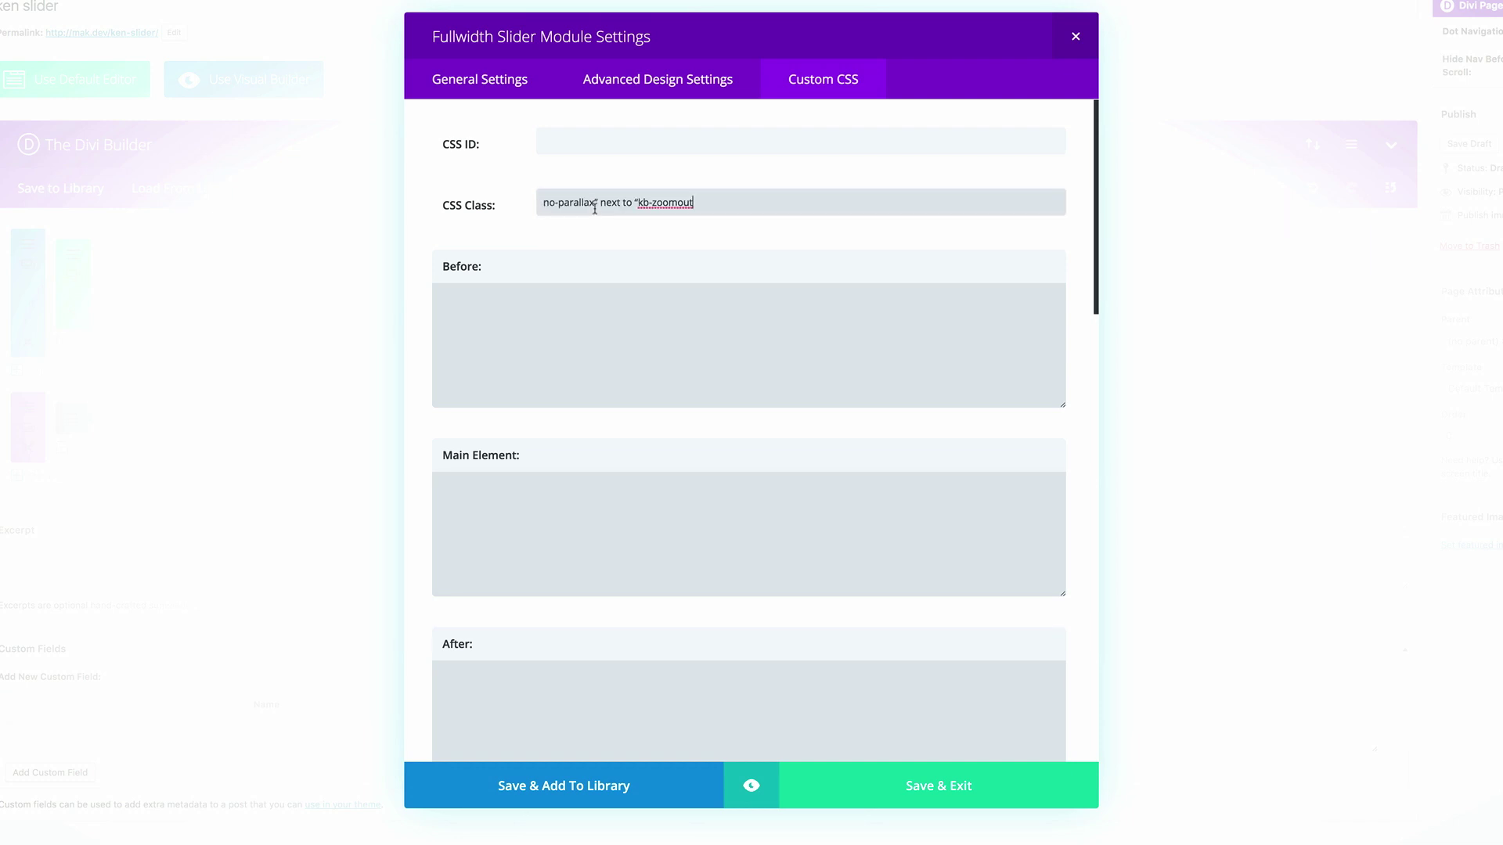
click(1042, 770)
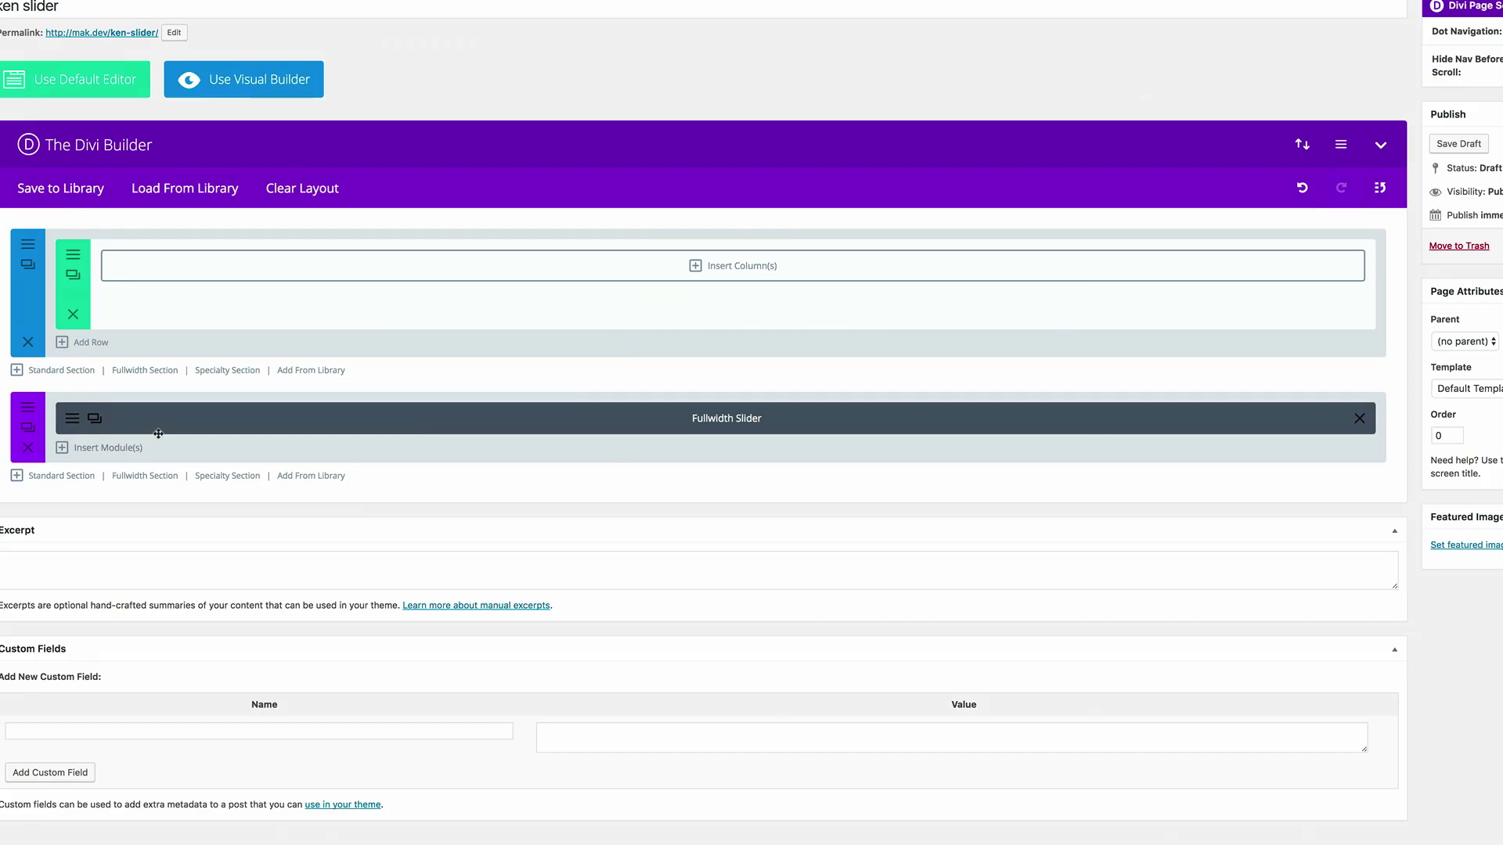
- Add a new slide to the Fullwidth Slider with the heading "Ken burns slider"
click(72, 420)
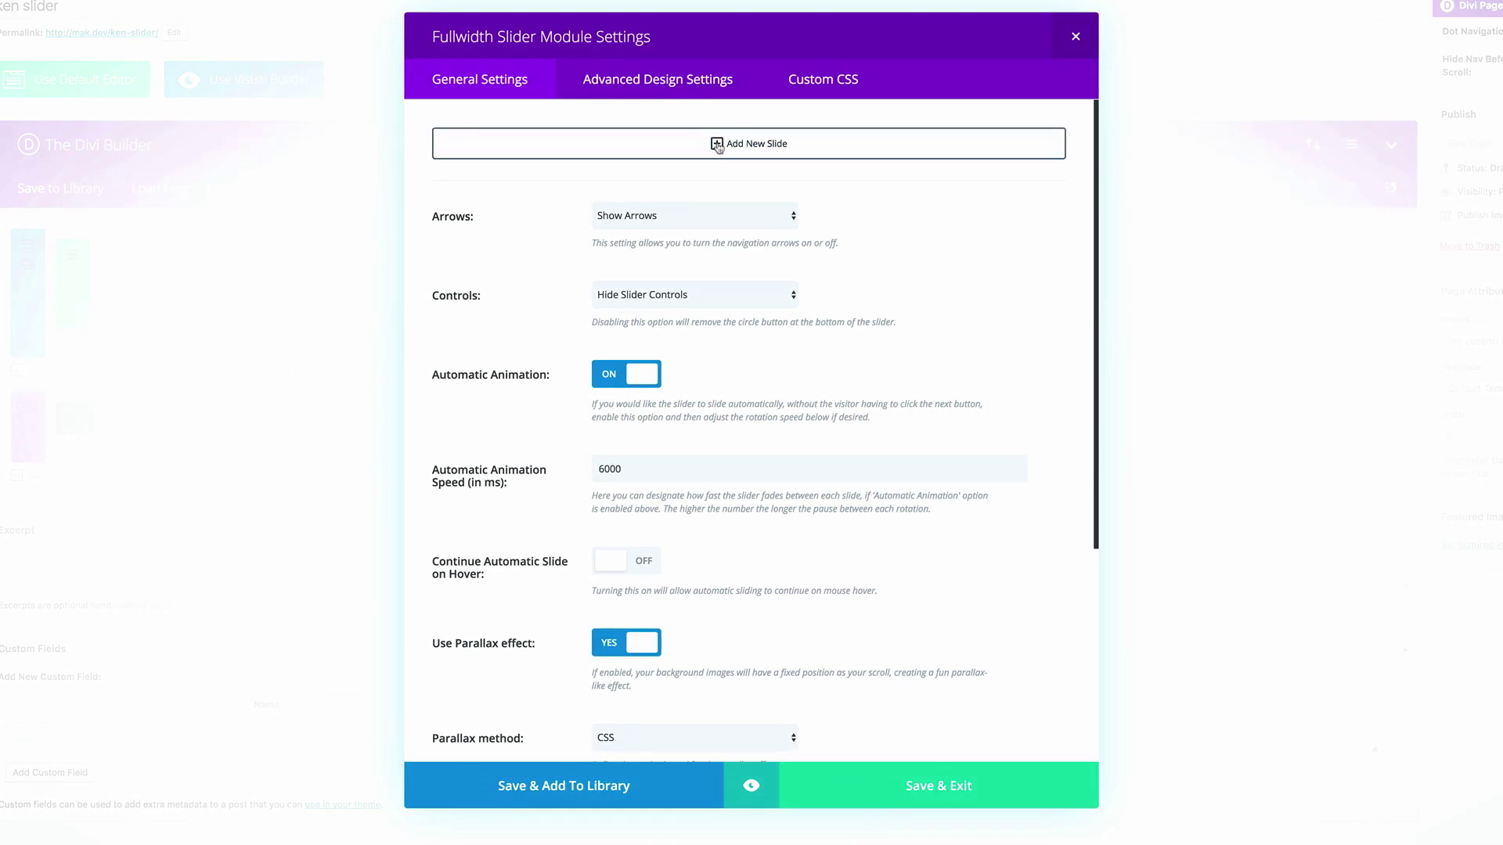
click(716, 144)
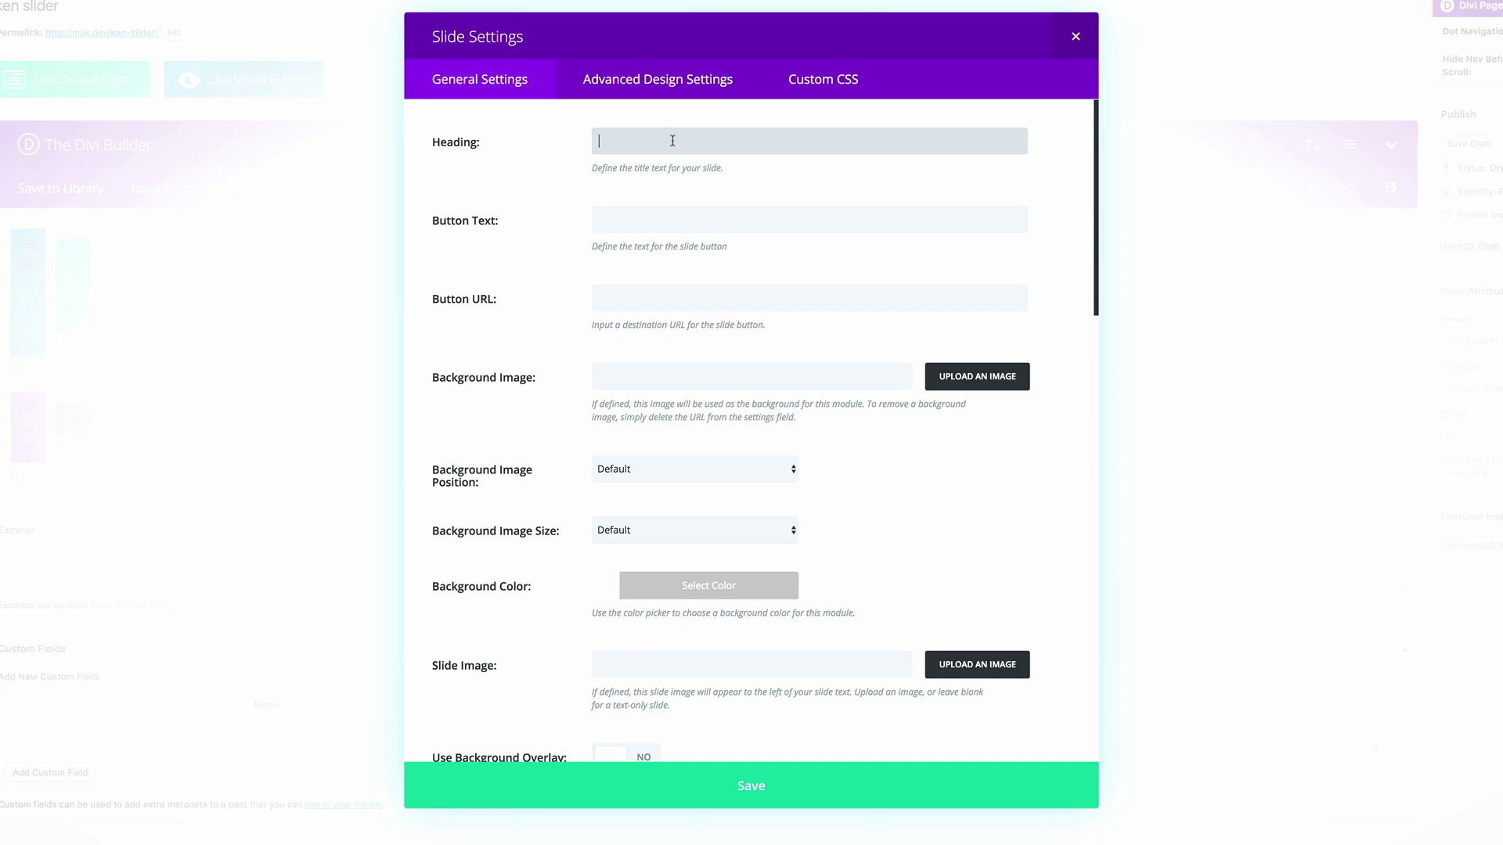
text(Ken burns slider)
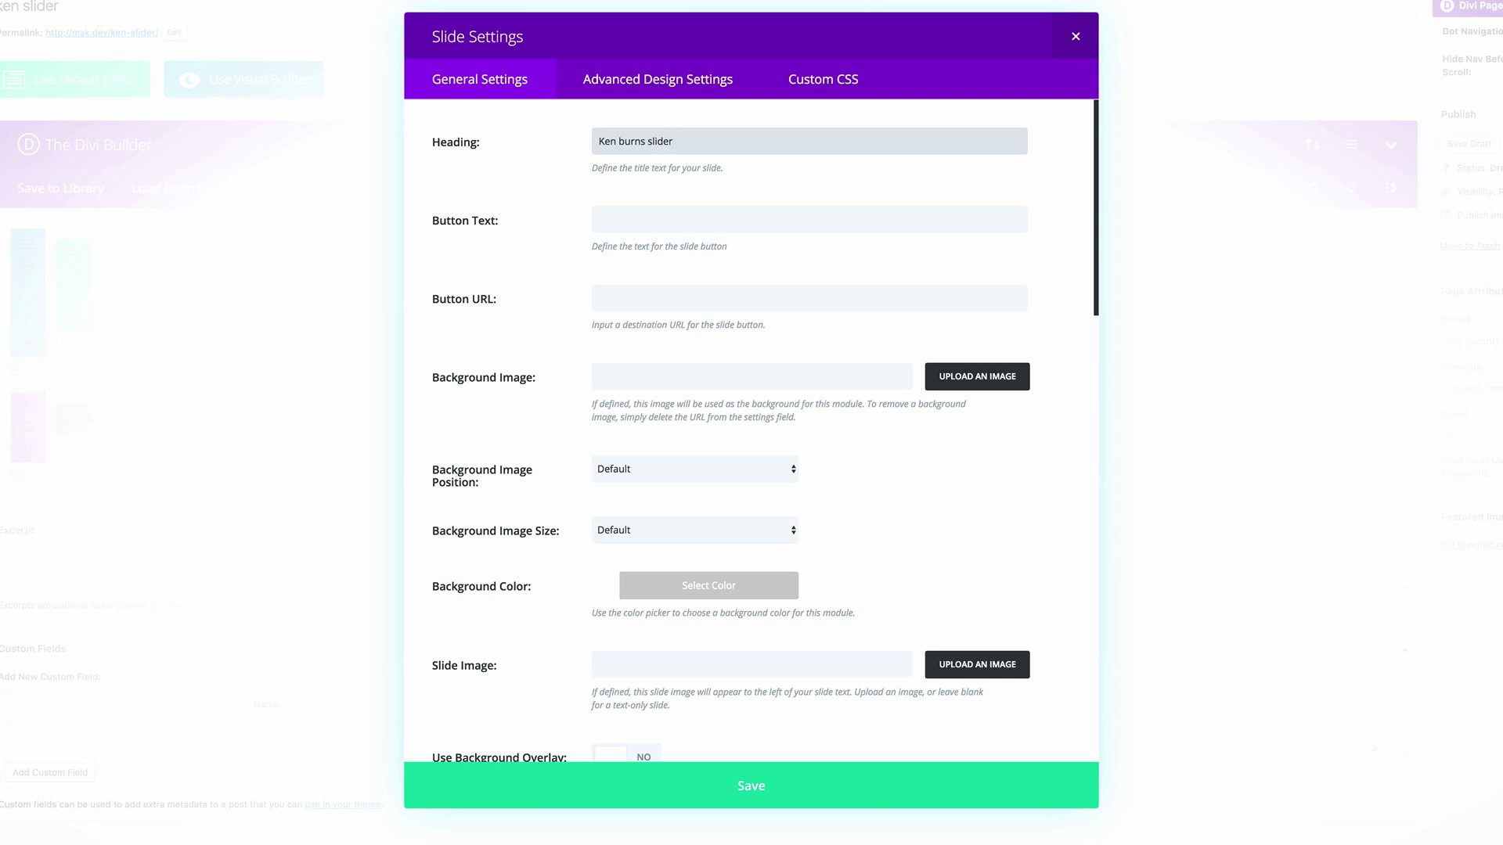
- Upload the burger photo from the Downloads folder and set it as the slide's background image
click(995, 380)
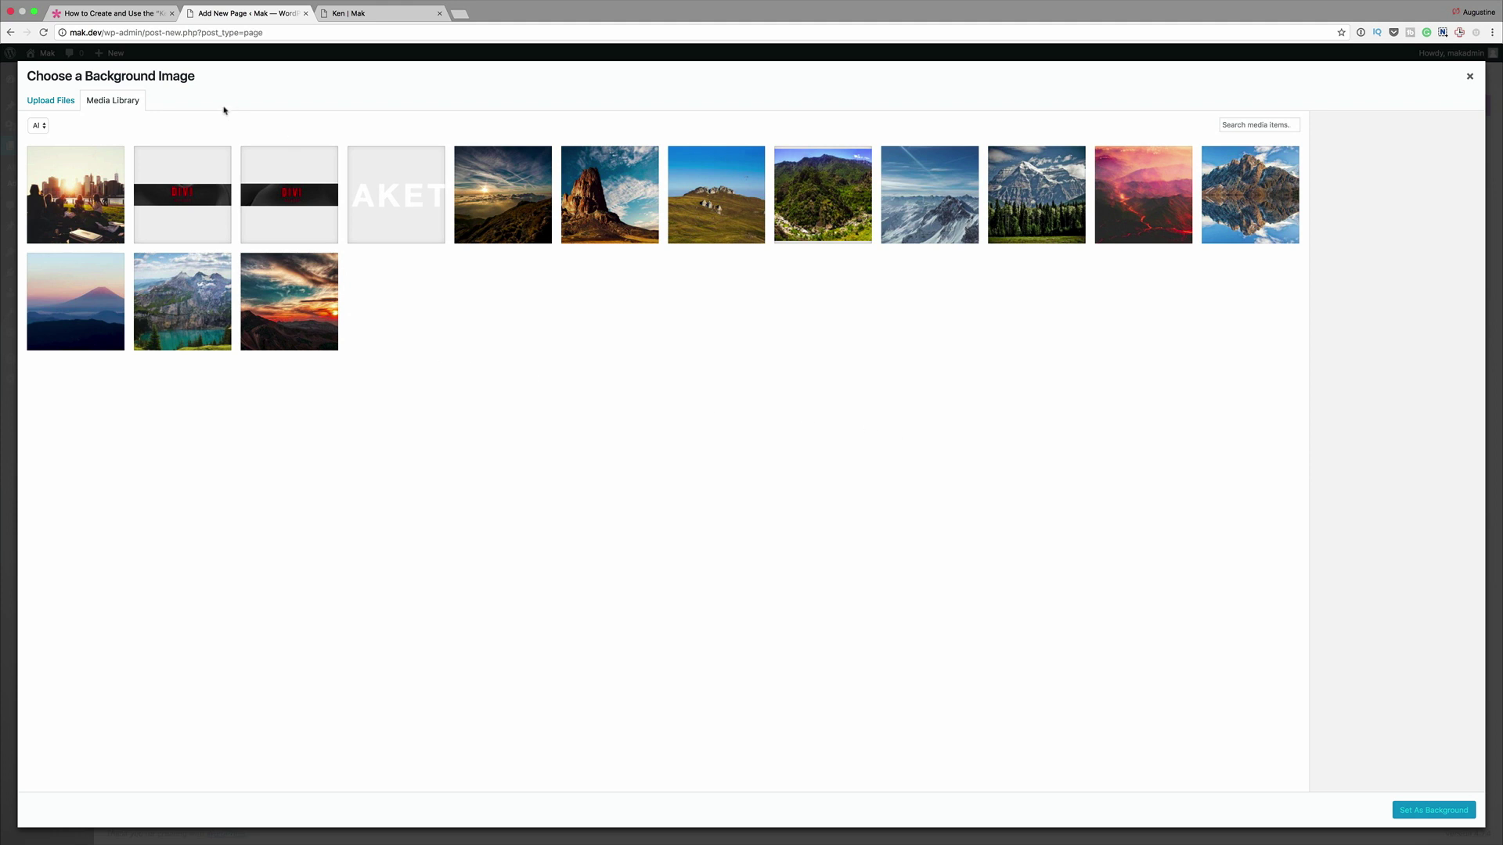
click(64, 102)
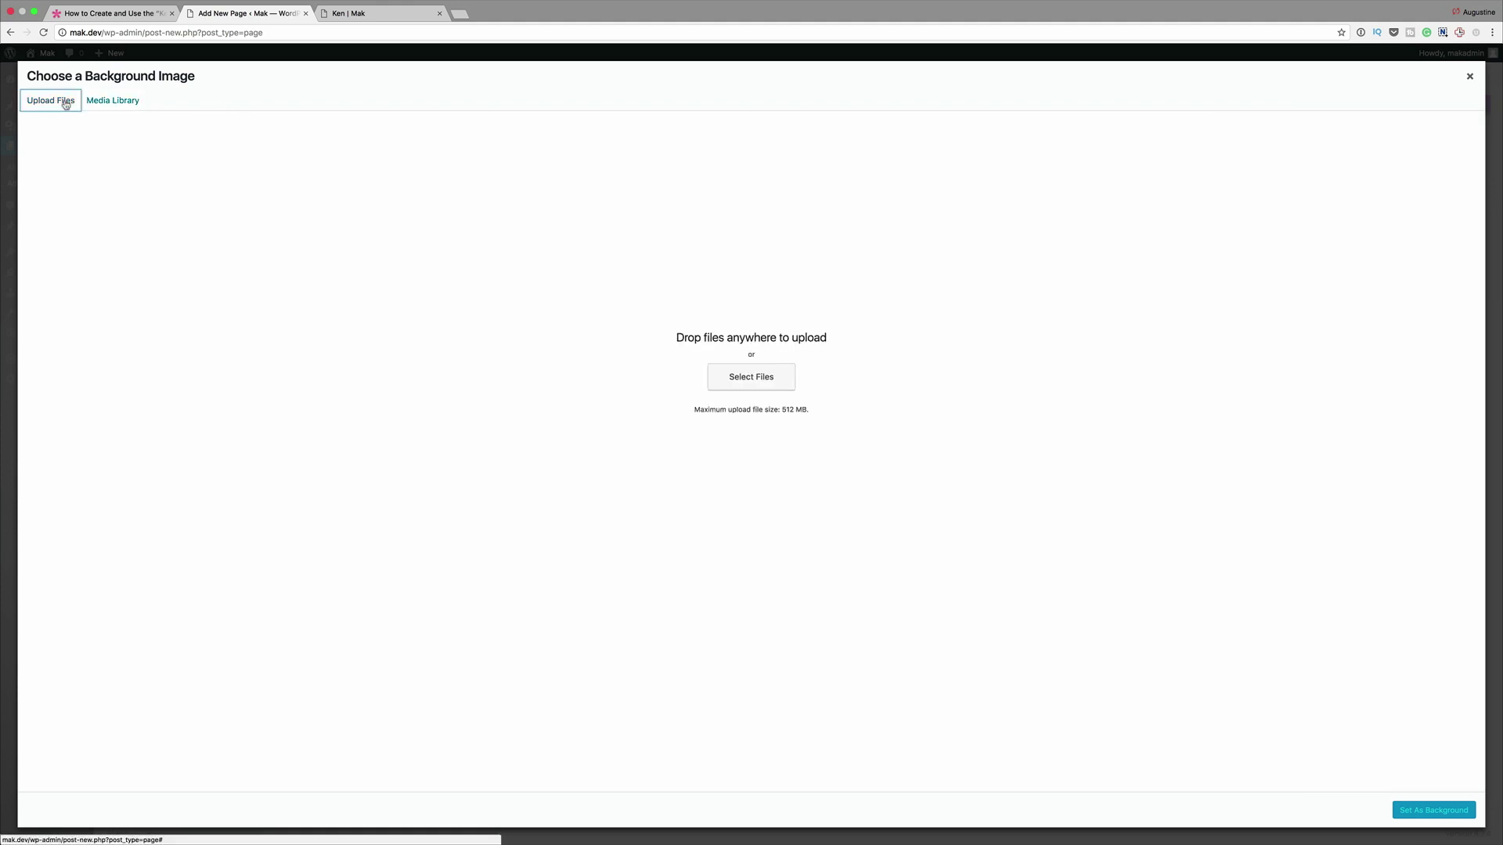
click(786, 382)
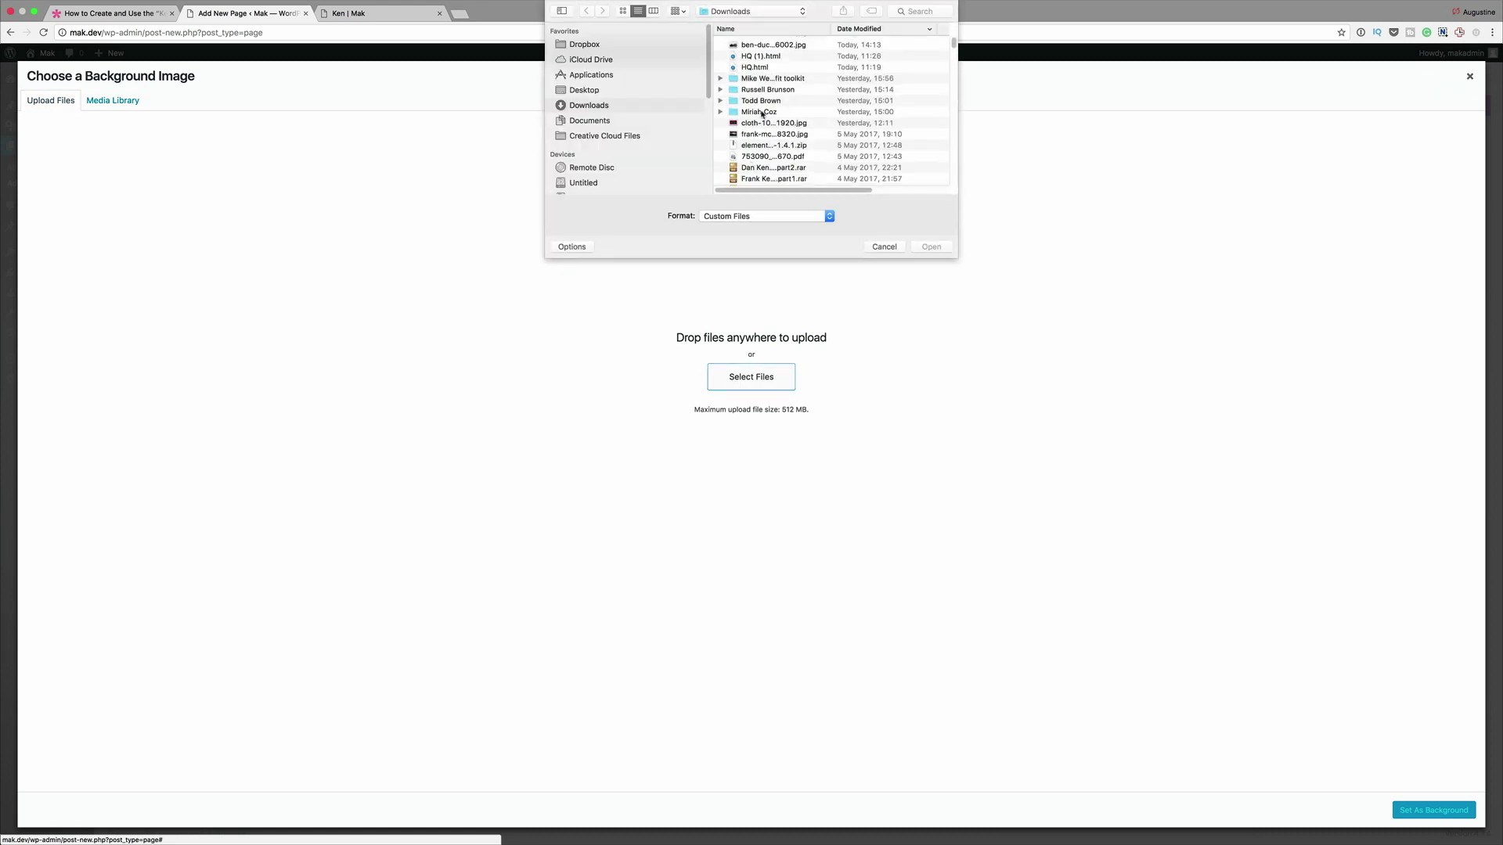
double_click(778, 46)
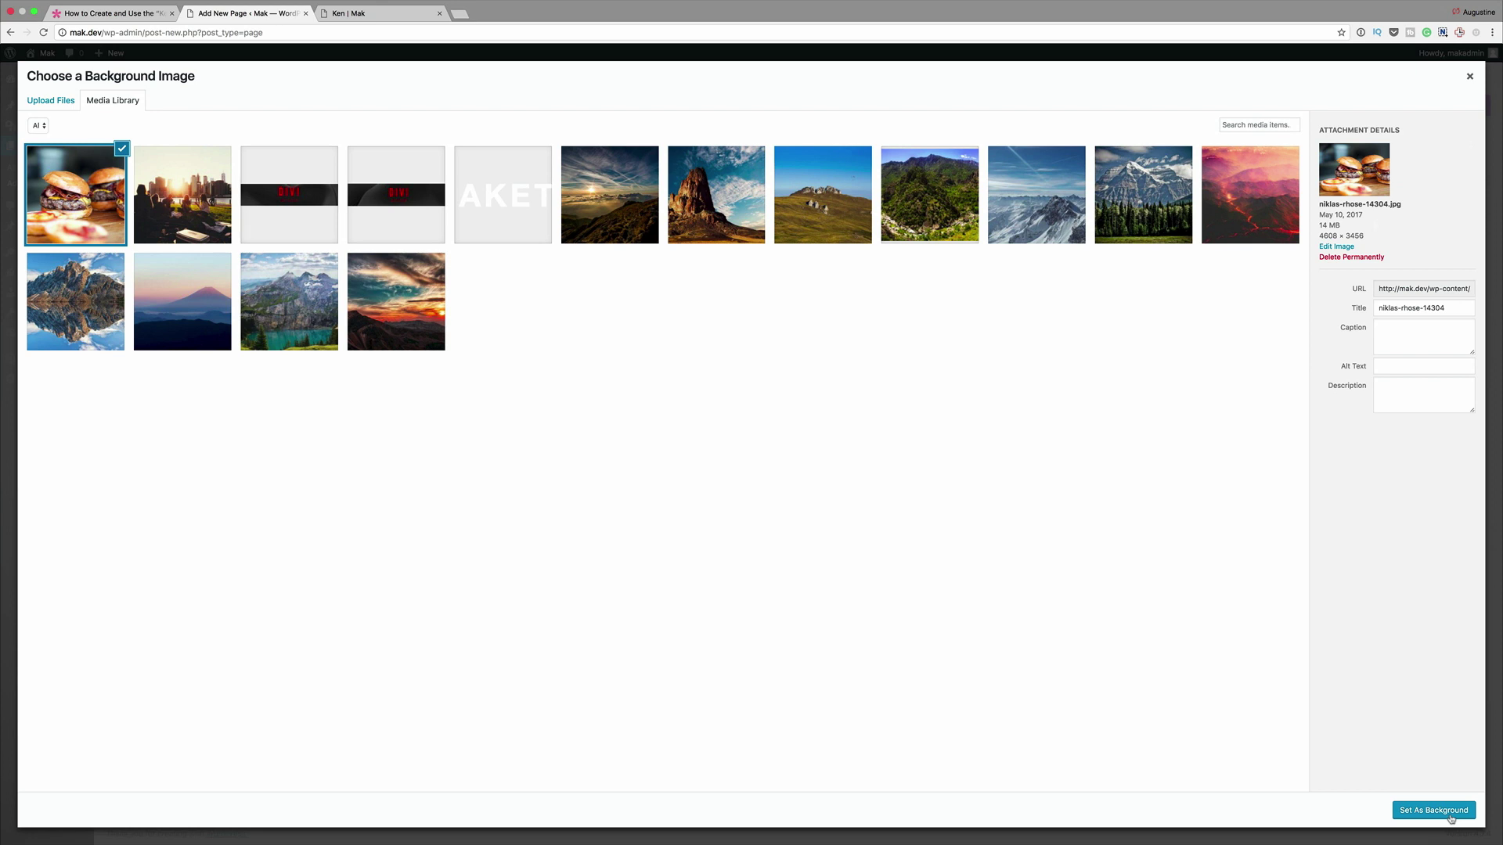
click(1449, 813)
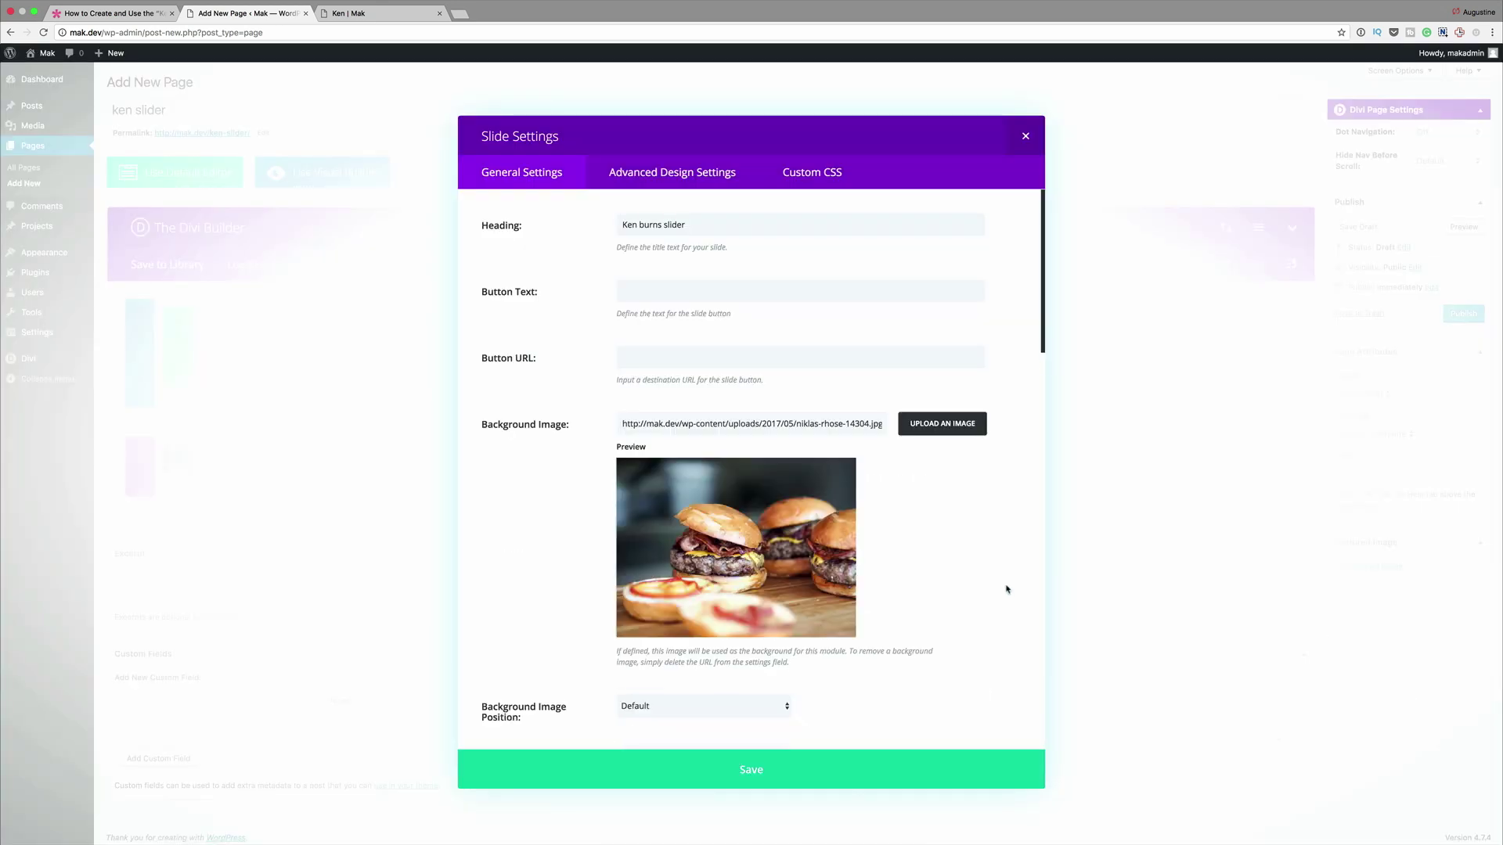
- Set the slide's background image size to Cover
scroll(1007, 589, down, 5)
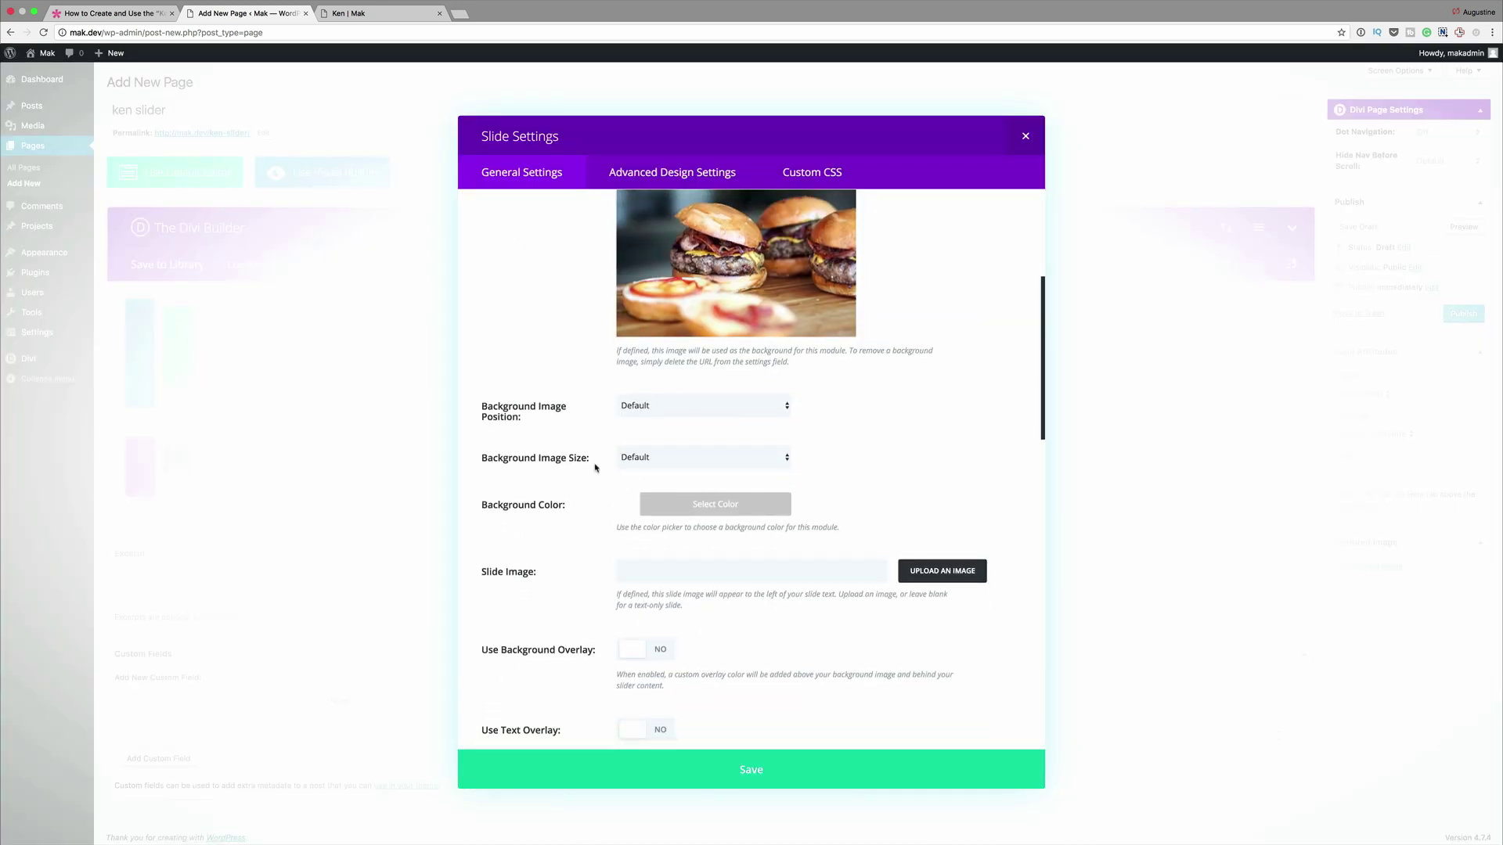
click(673, 458)
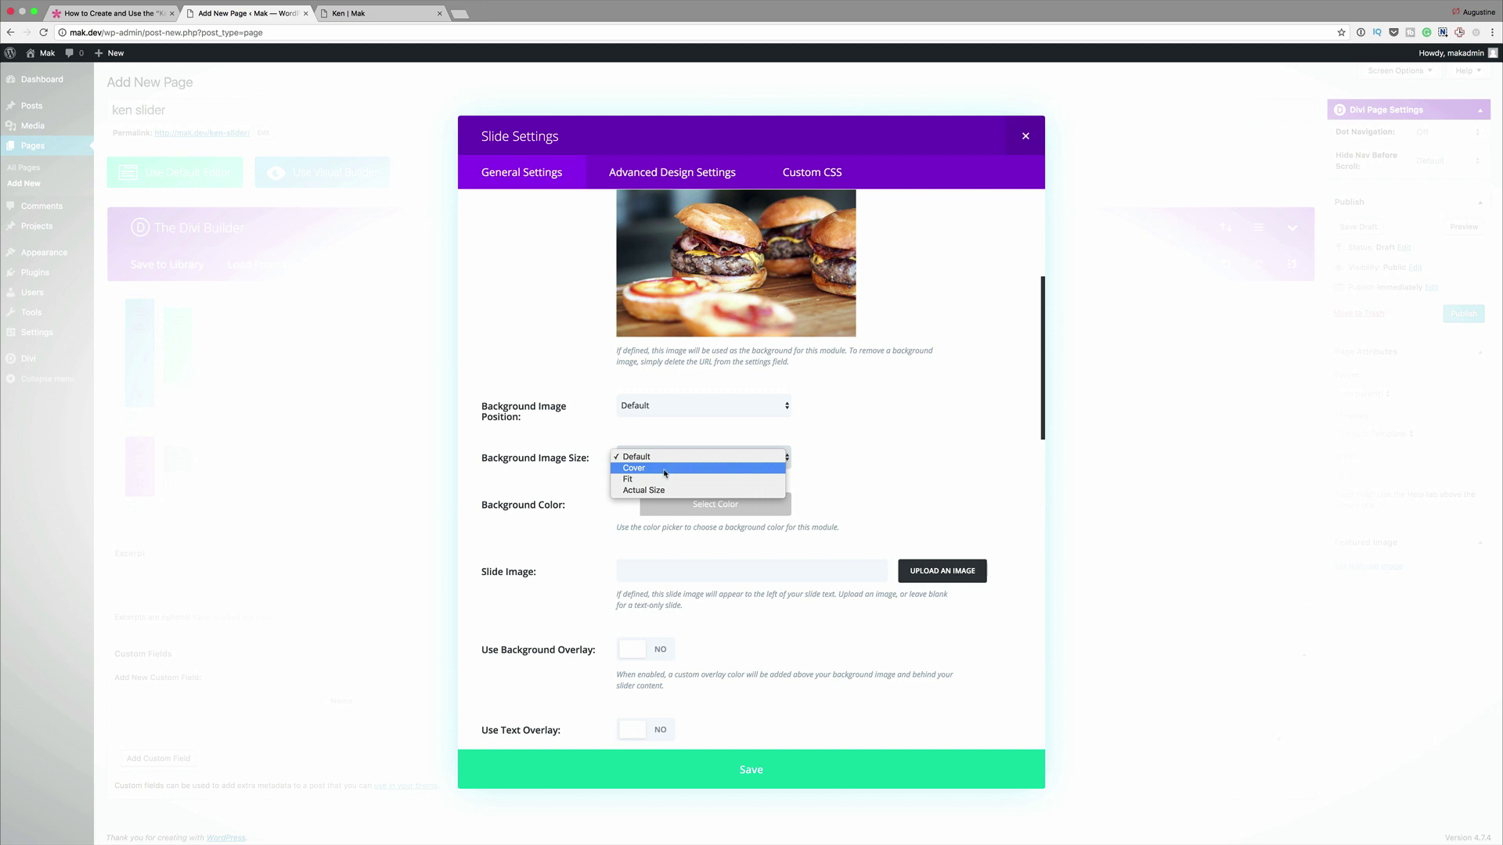
click(665, 469)
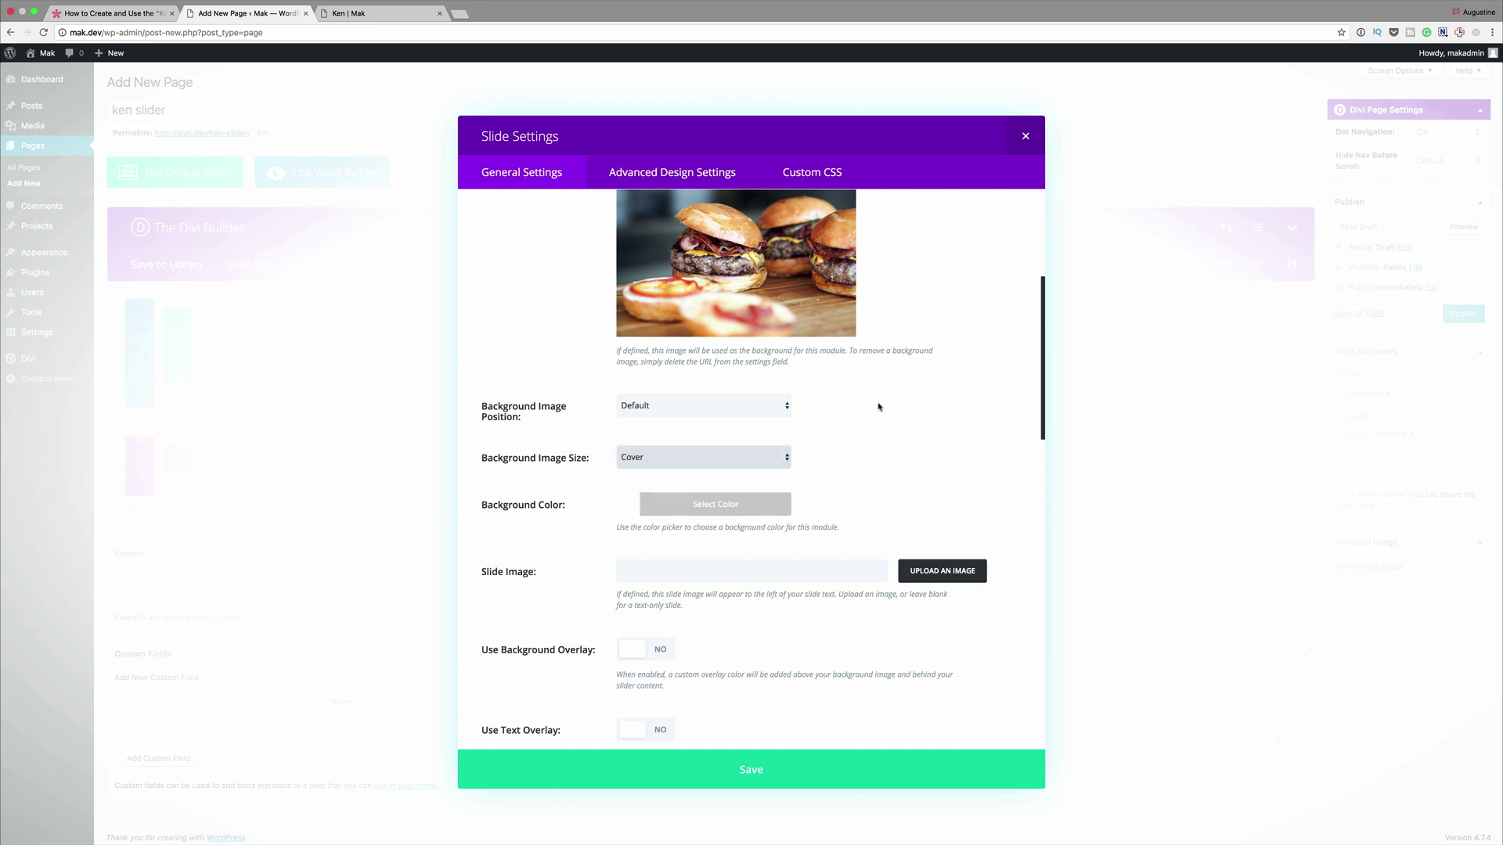
- Enable the slide's background overlay with a mostly transparent black color and save the slide
scroll(930, 463, down, 3)
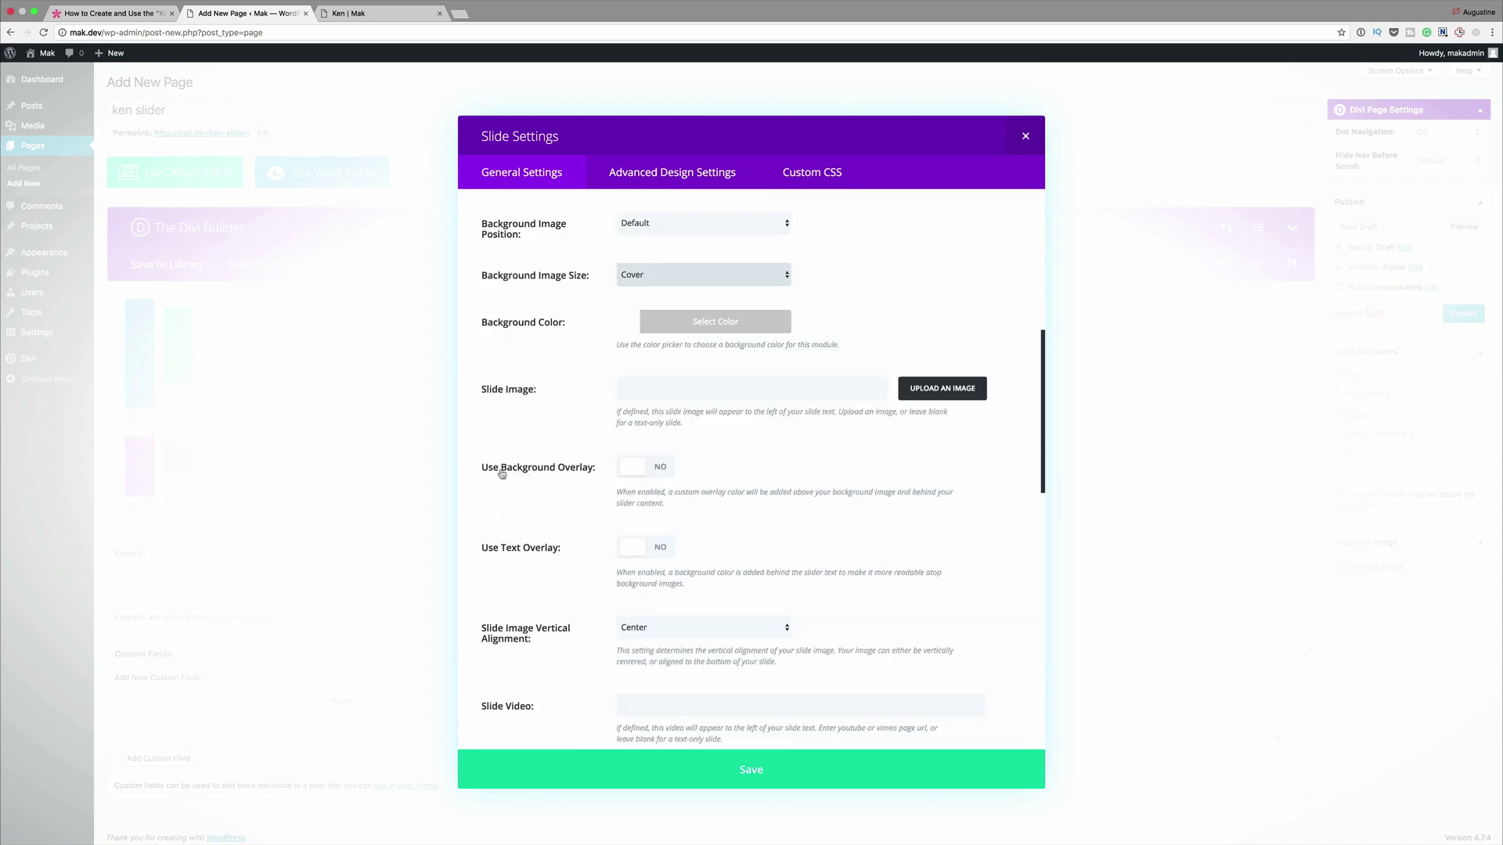
click(658, 470)
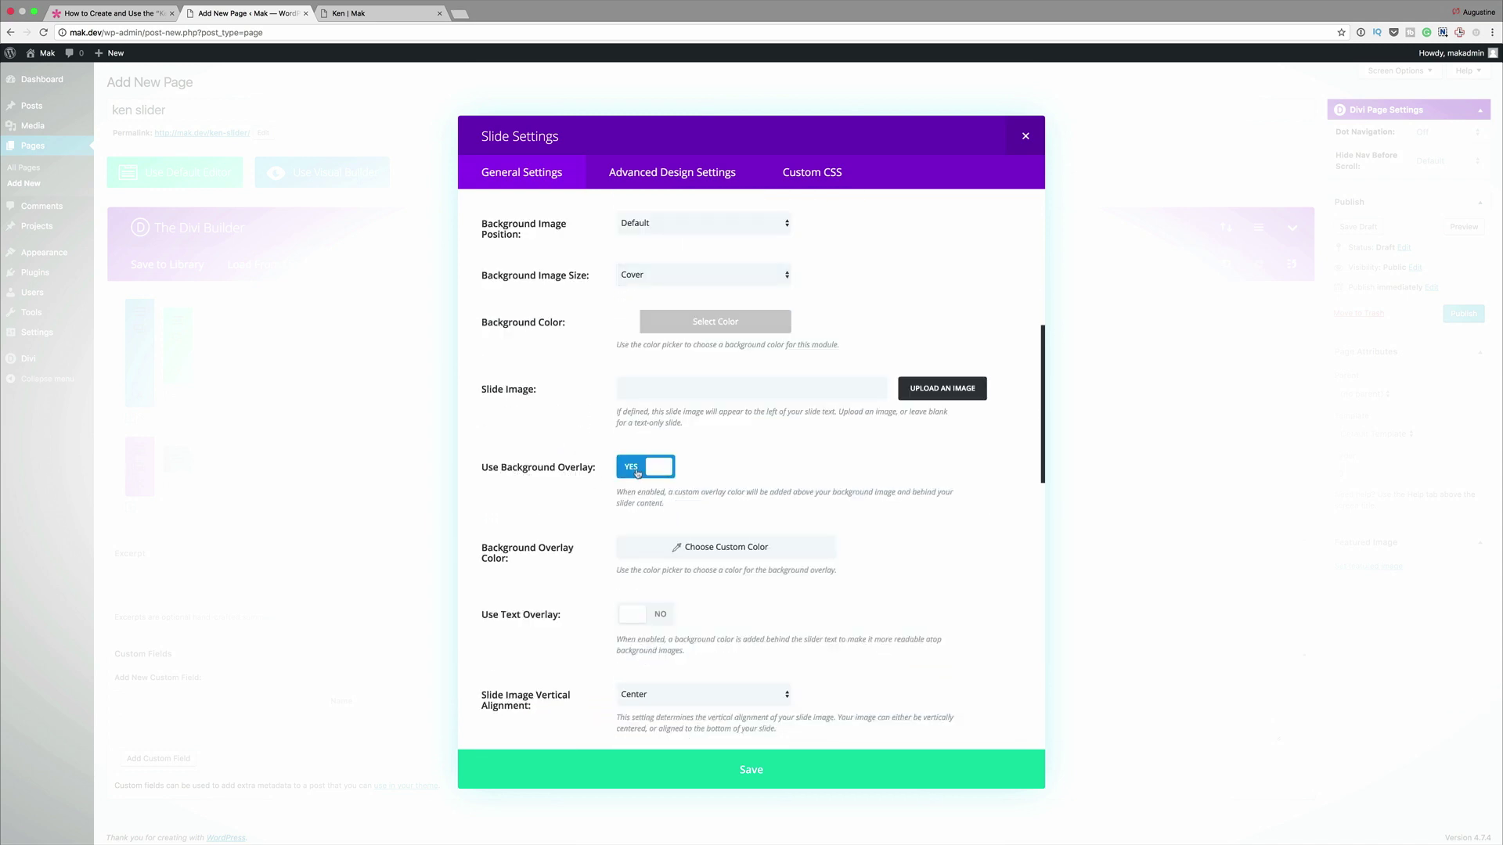
click(636, 552)
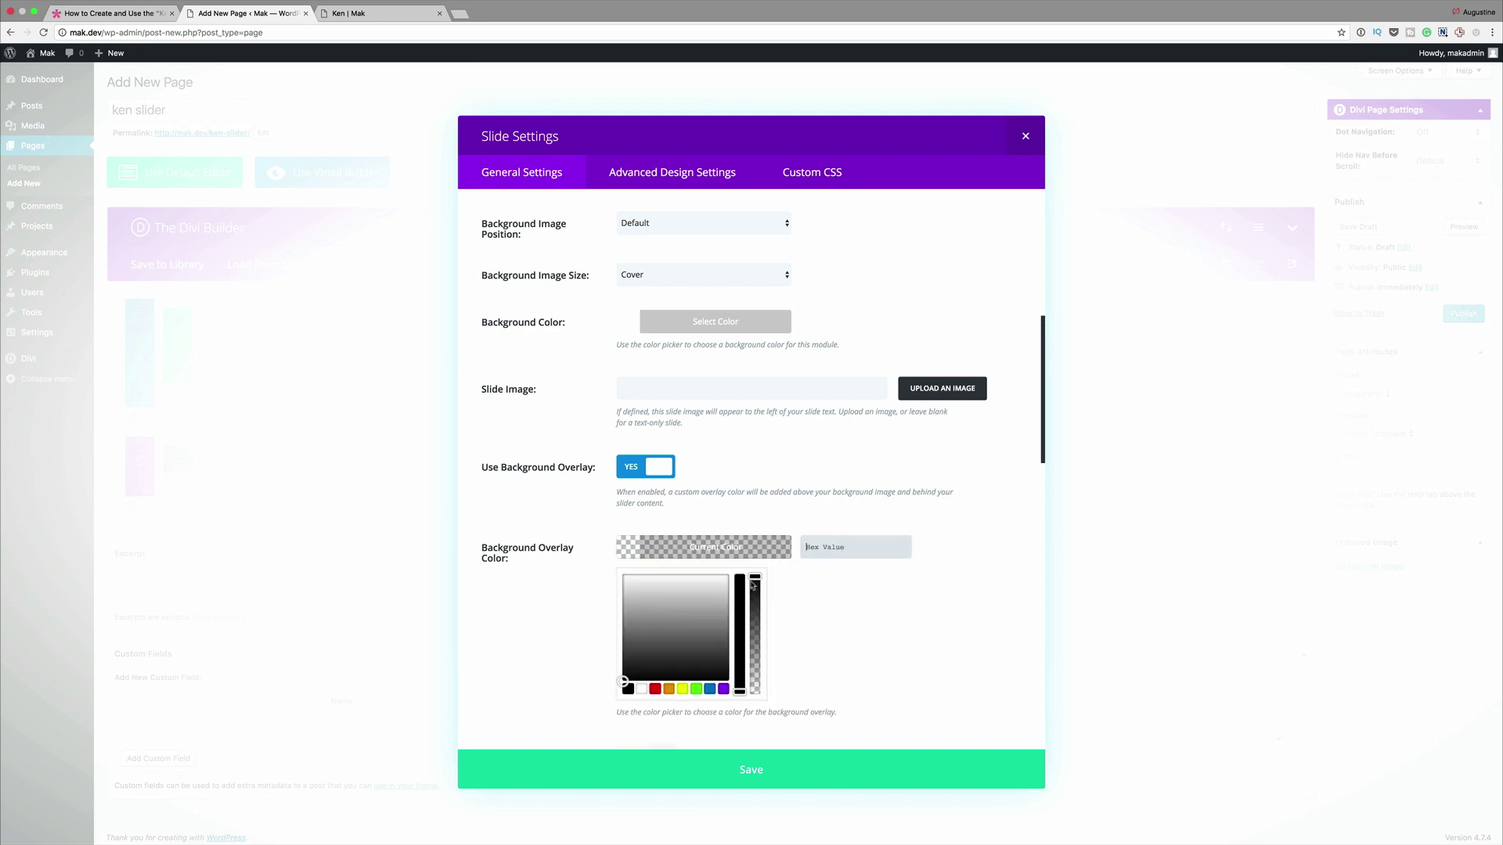
drag(753, 577, 755, 670)
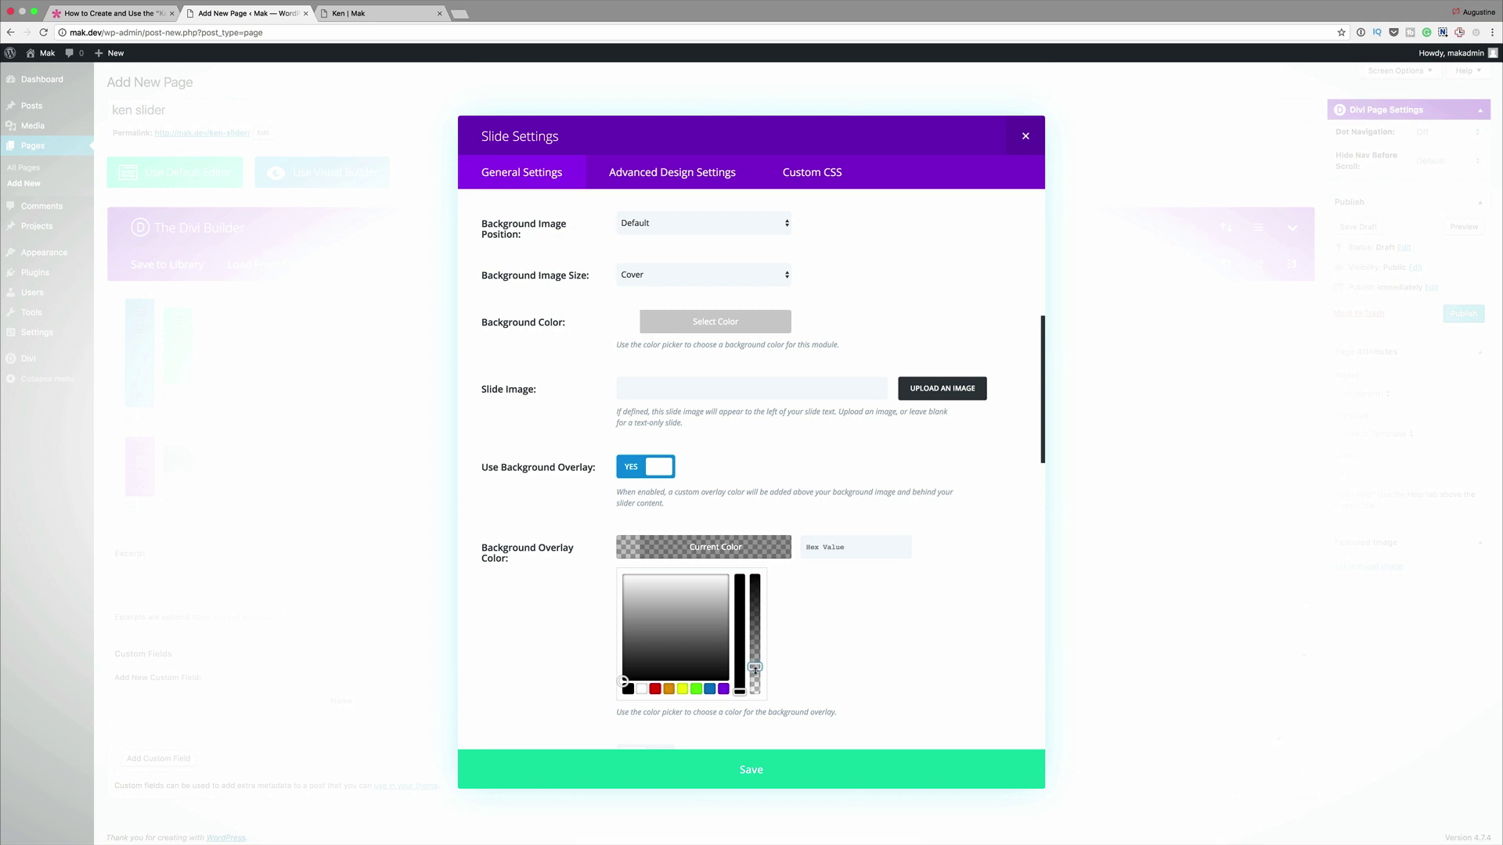
scroll(503, 613, down, 10)
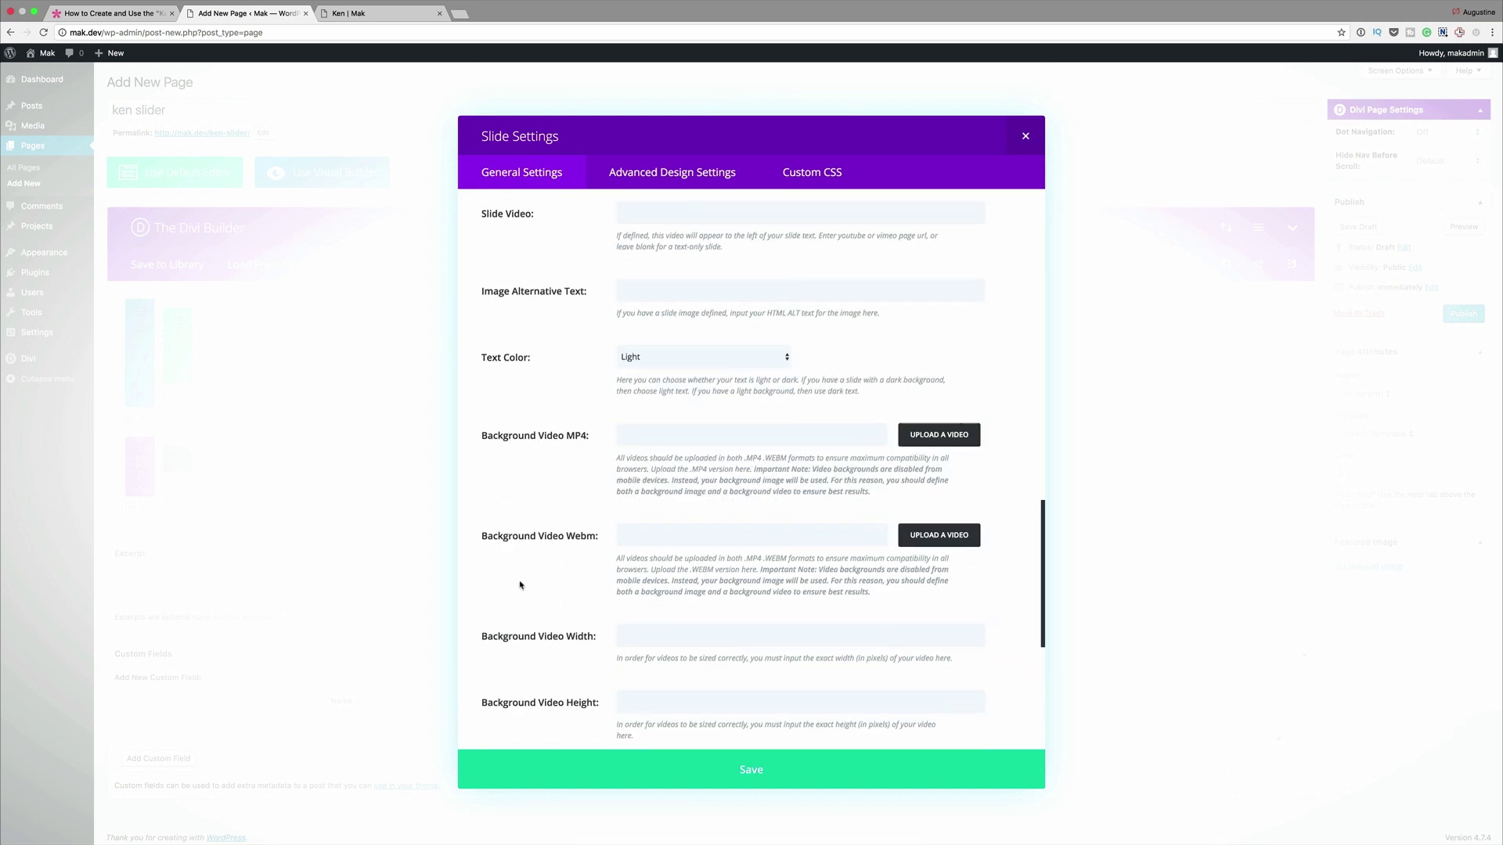
click(753, 767)
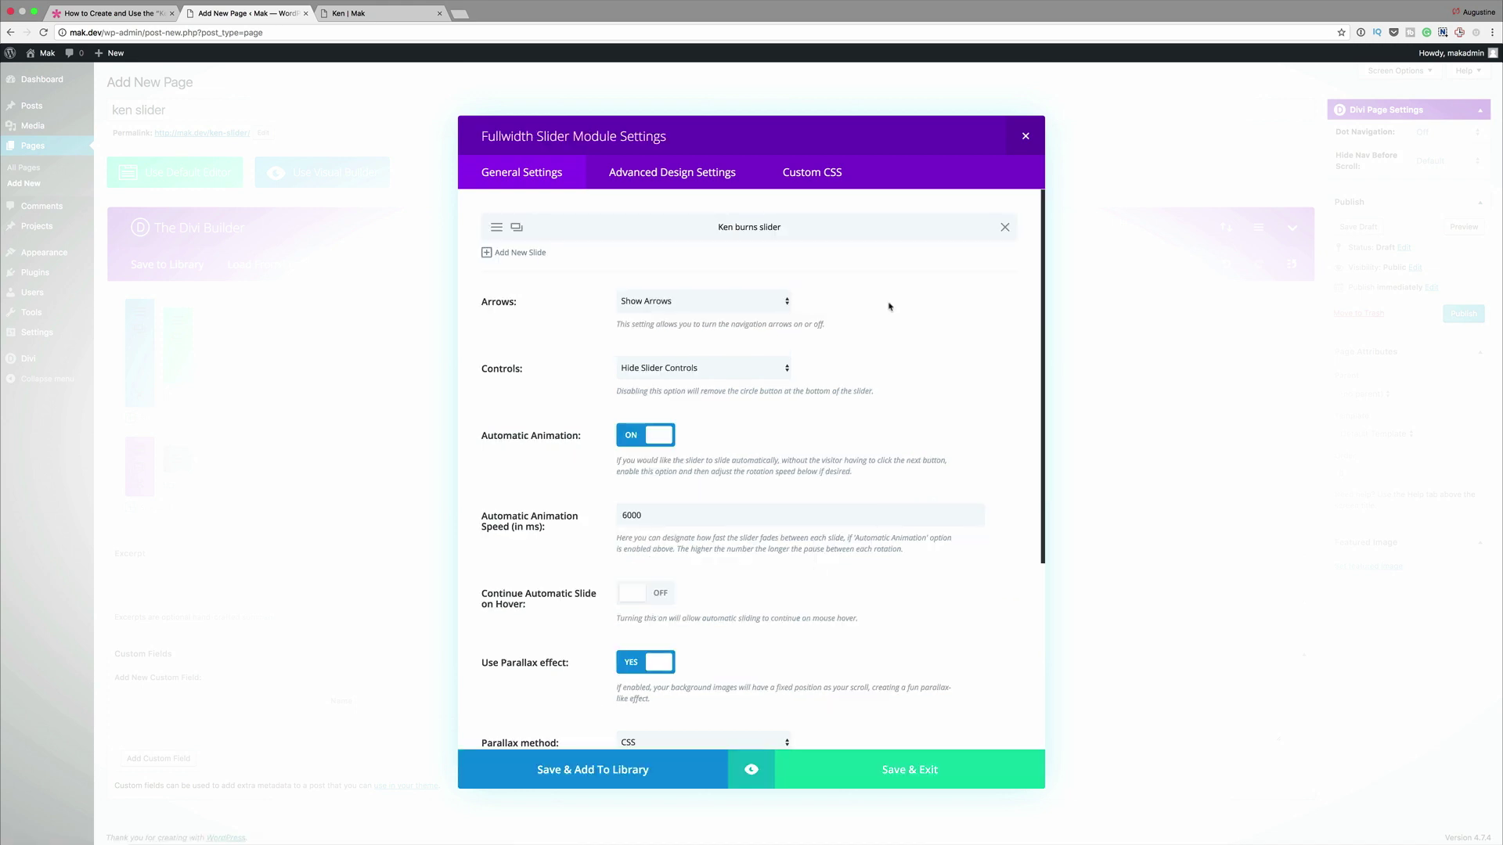
- Duplicate the "Ken burns slider" slide twice and save the slider module
click(516, 228)
click(517, 228)
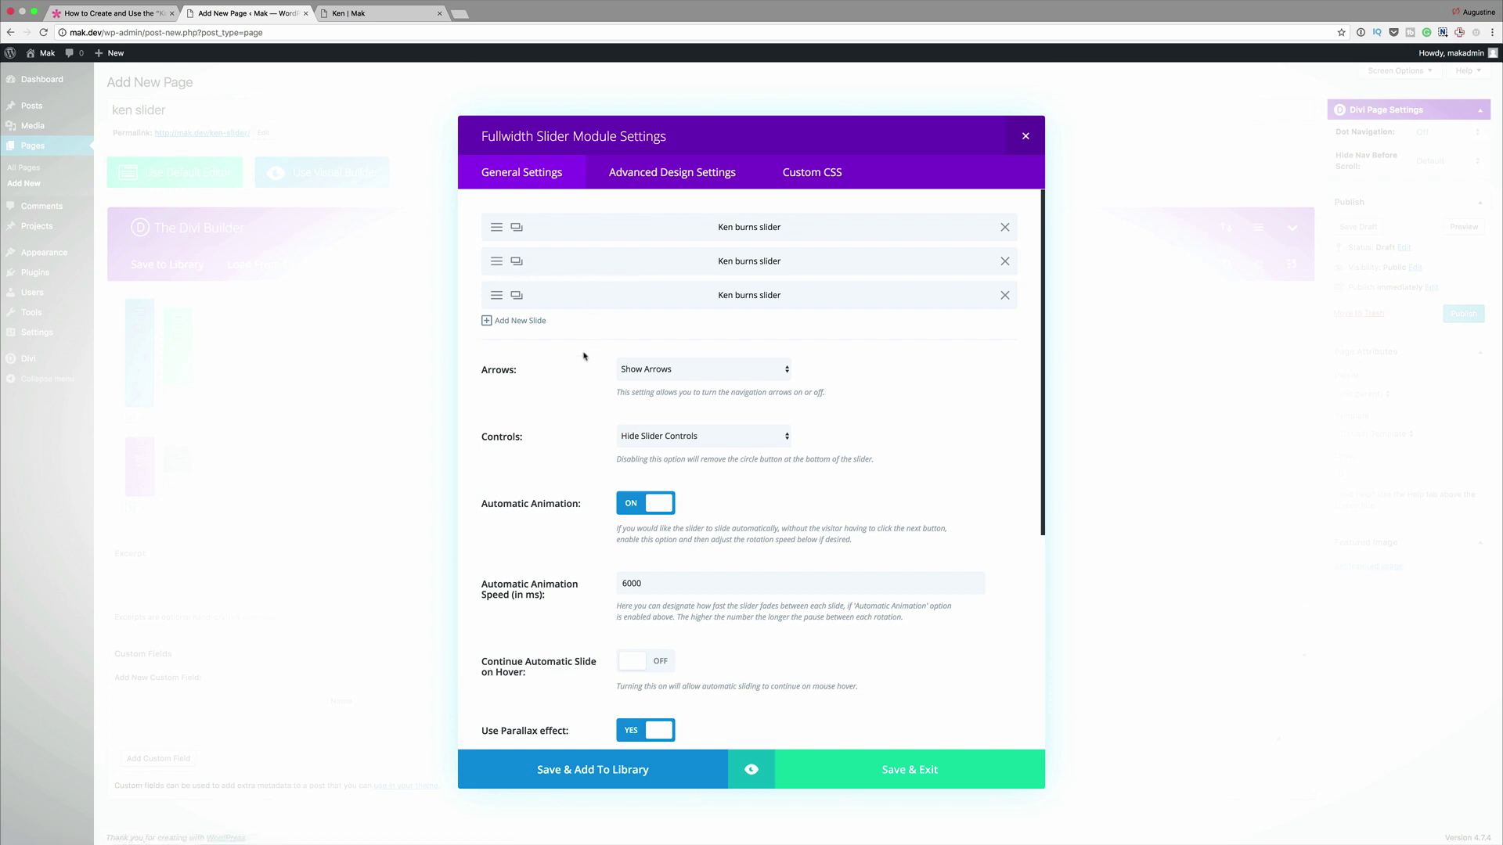
scroll(575, 409, down, 1)
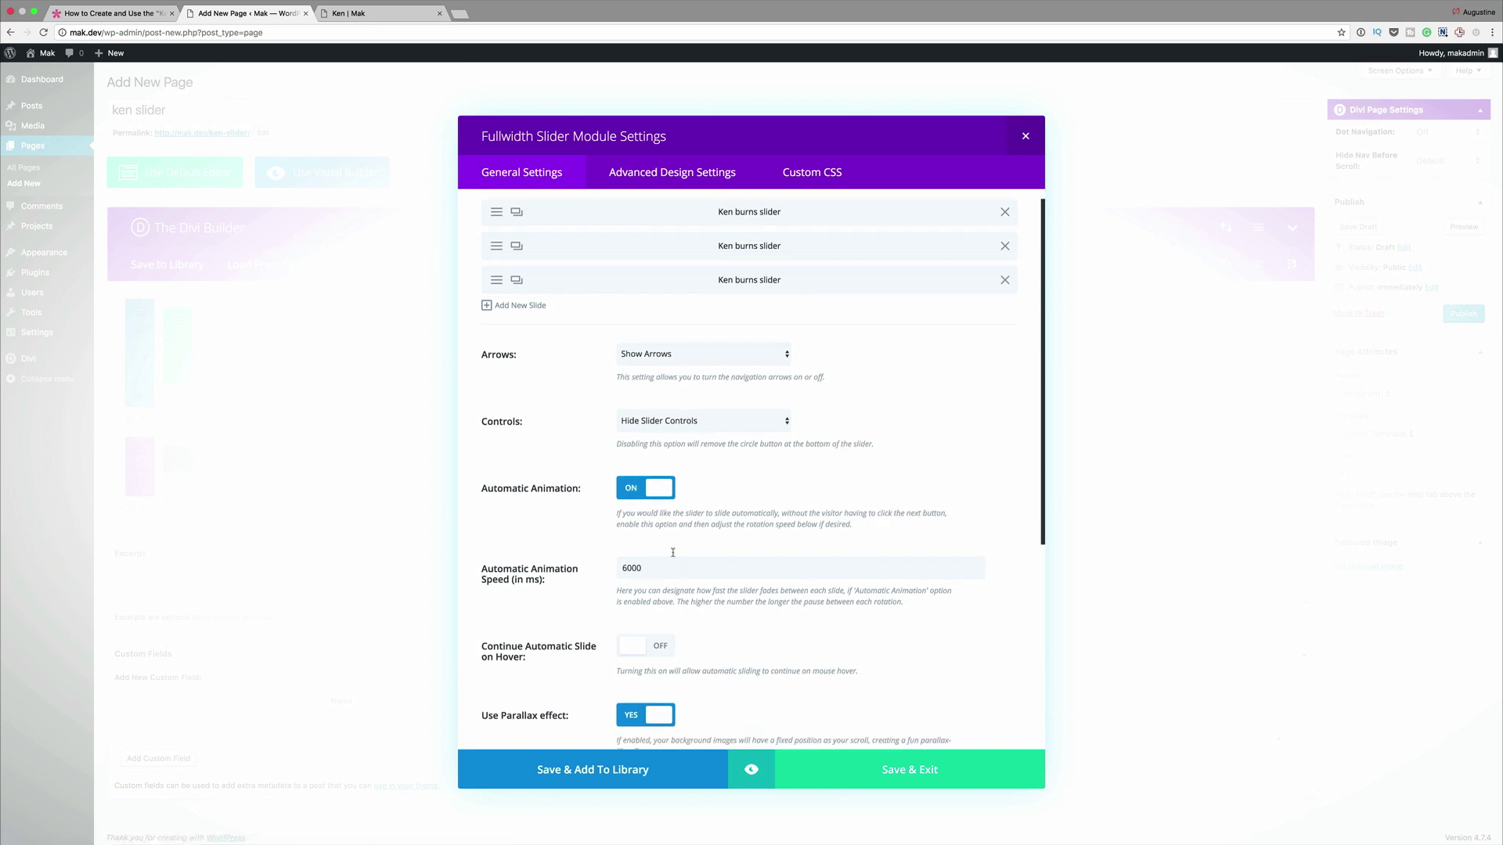
scroll(689, 611, down, 4)
scroll(612, 590, down, 8)
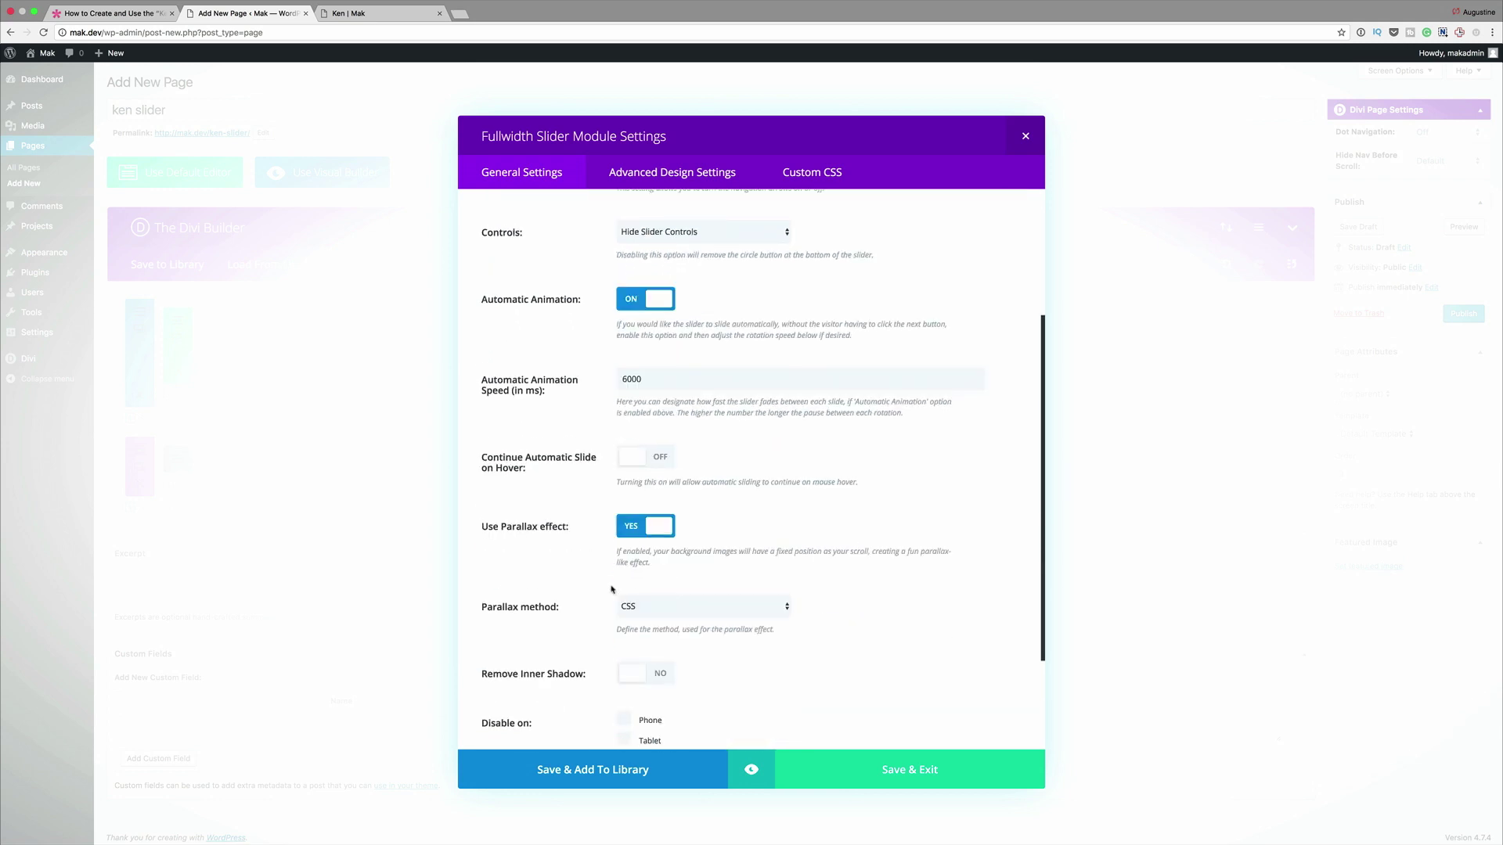
scroll(612, 588, up, 10)
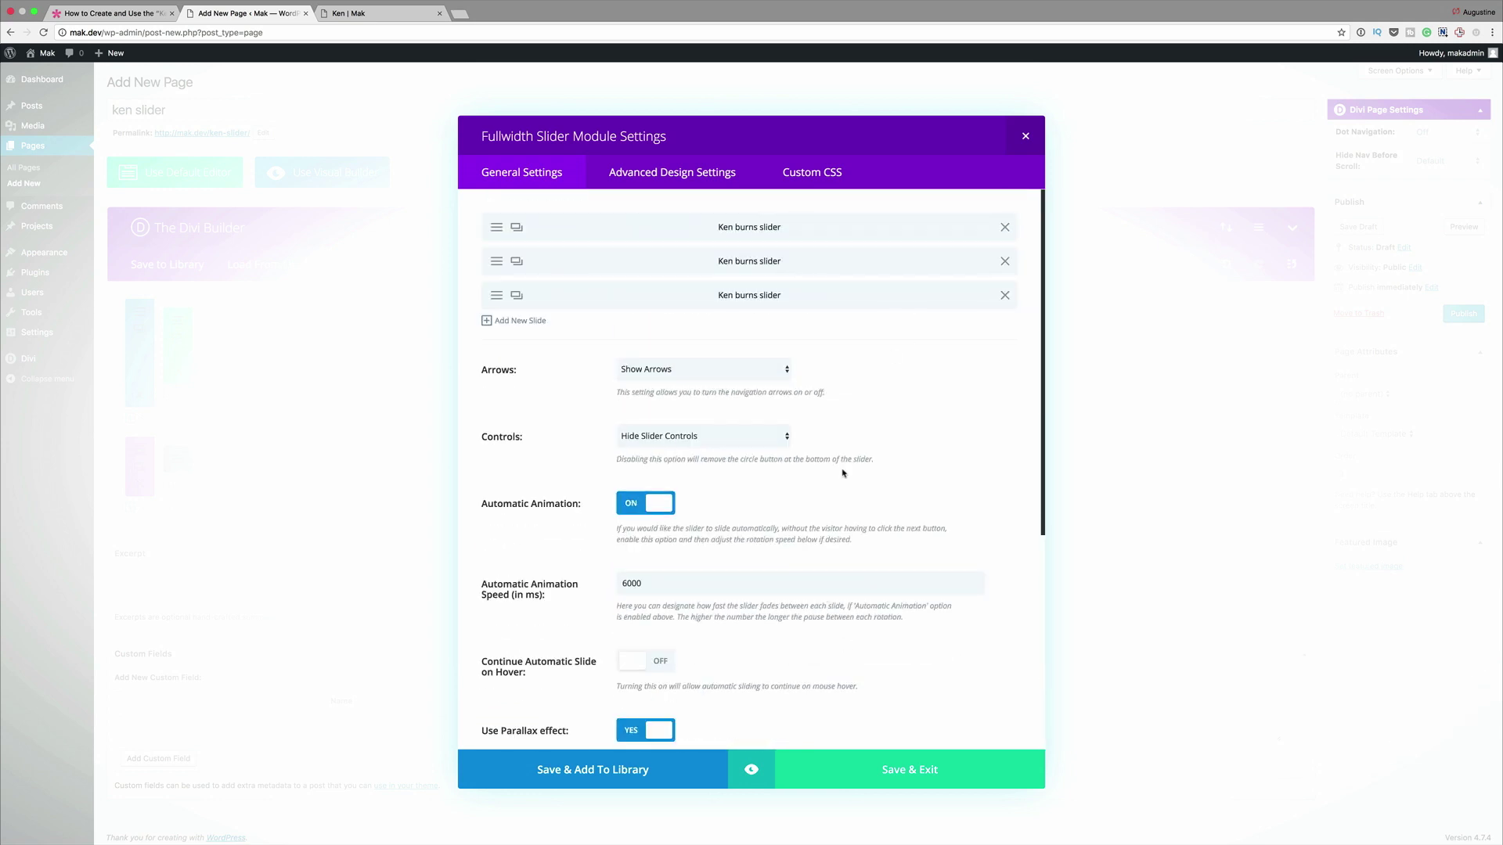
click(918, 774)
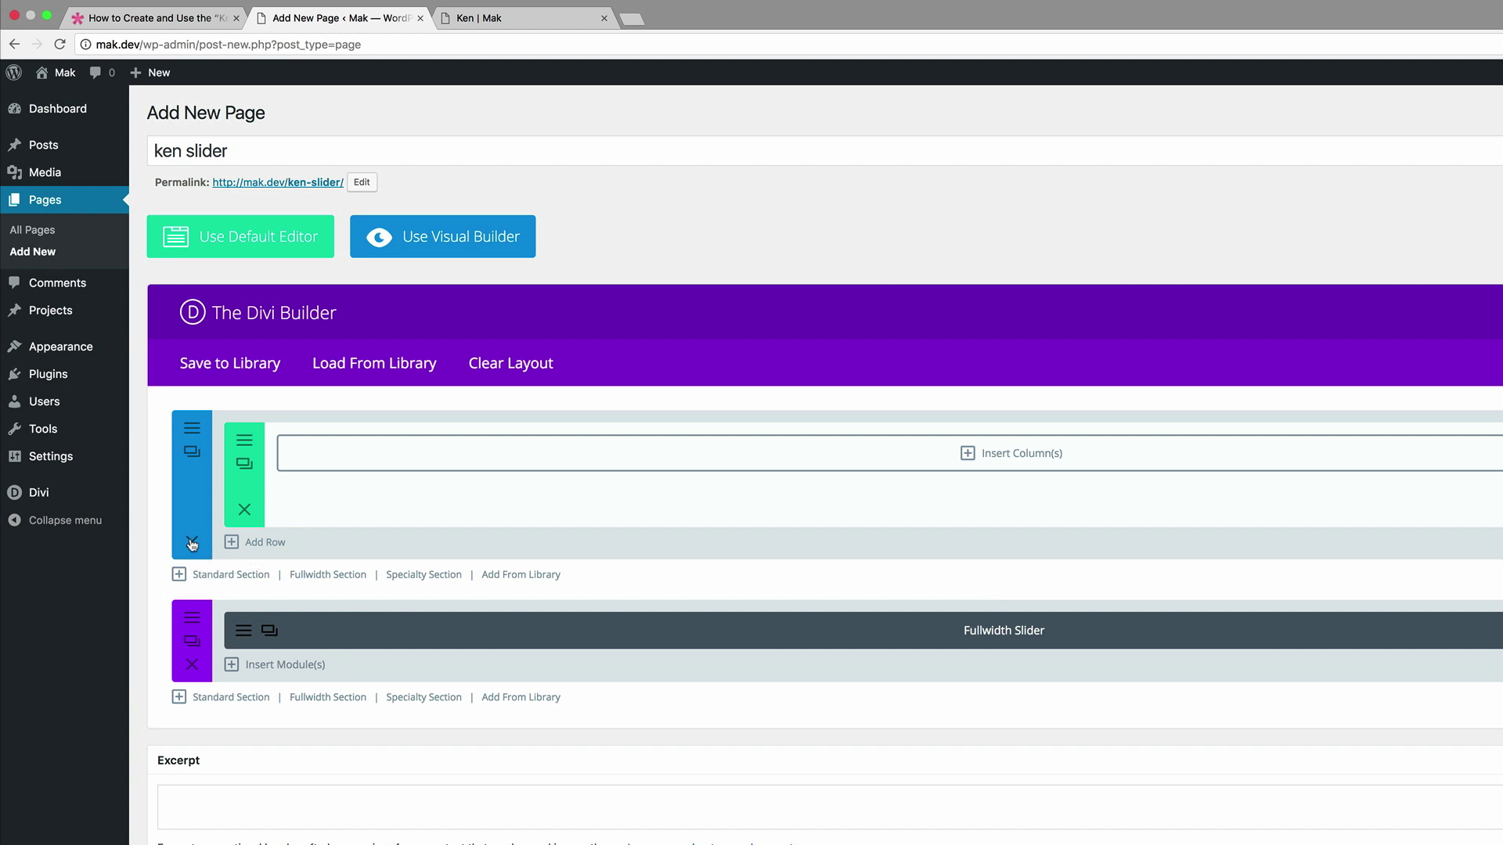
- Delete the empty standard section above the slider and publish the page
click(192, 542)
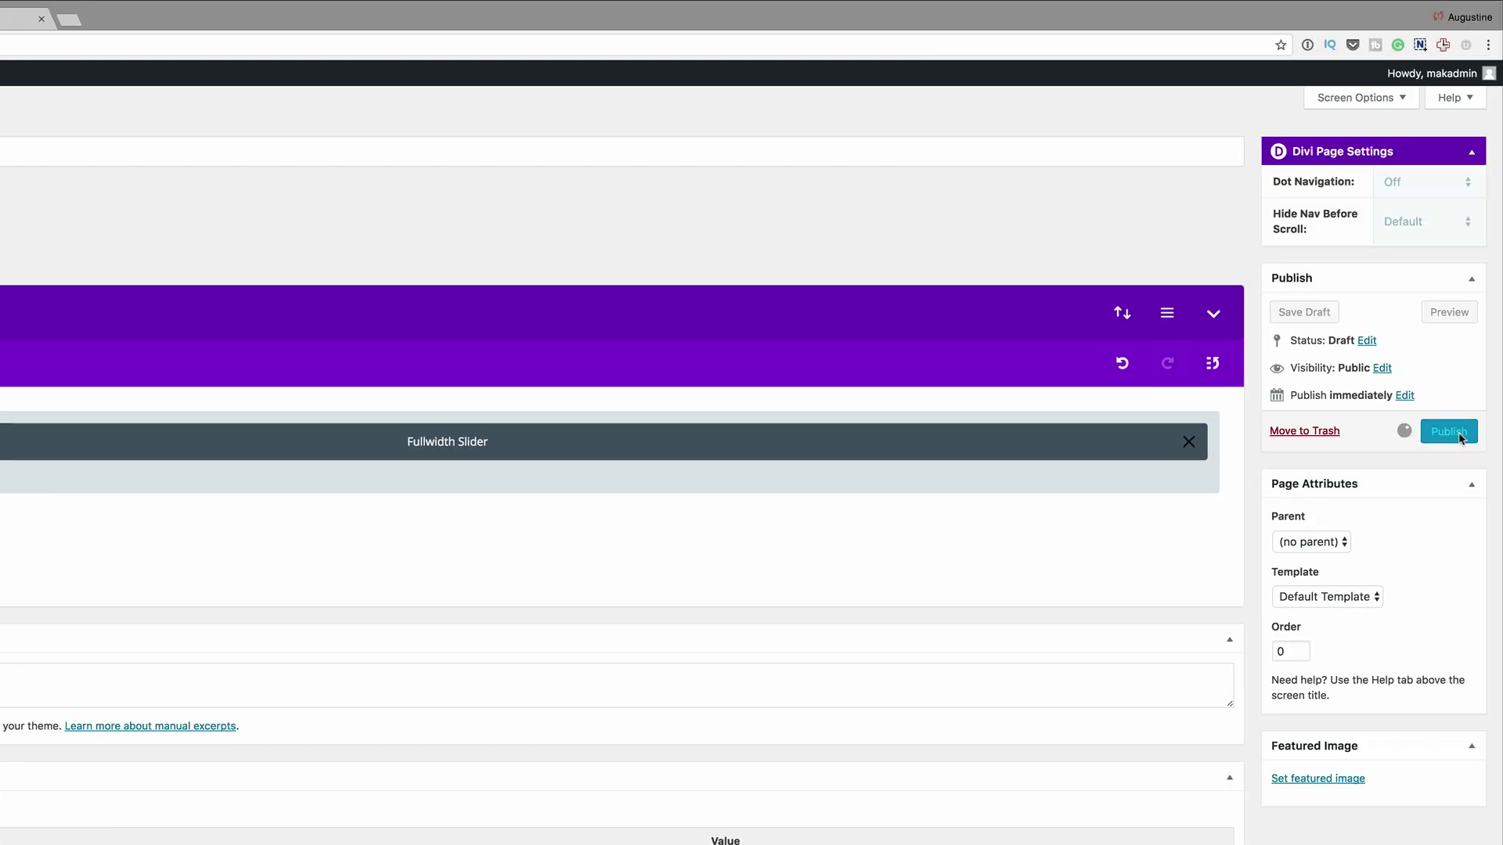
click(1449, 432)
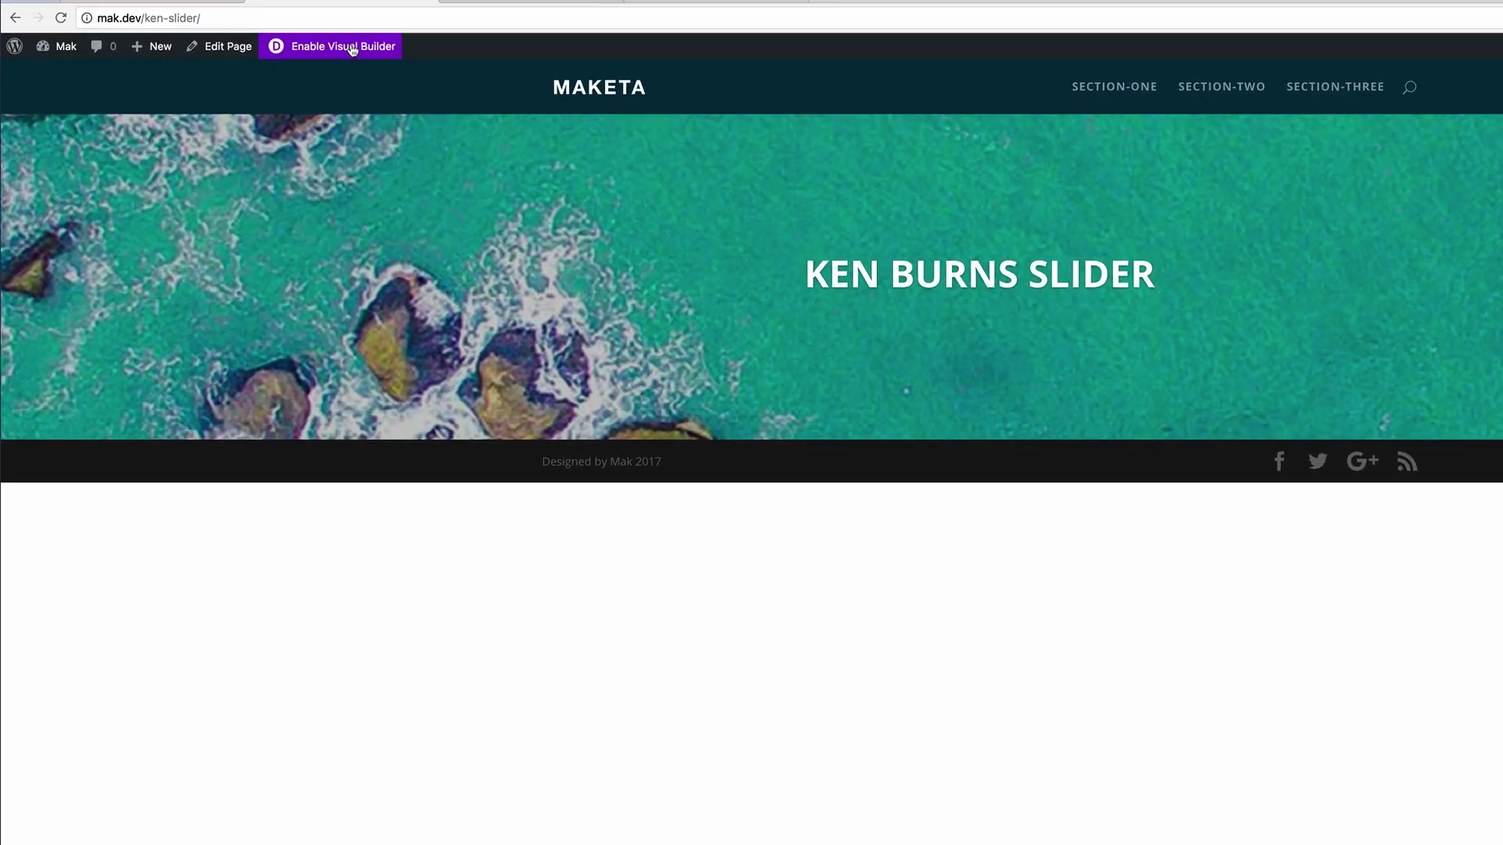
- Enable the Visual Builder on the published ken slider page and open the fullwidth slider's design settings
click(373, 44)
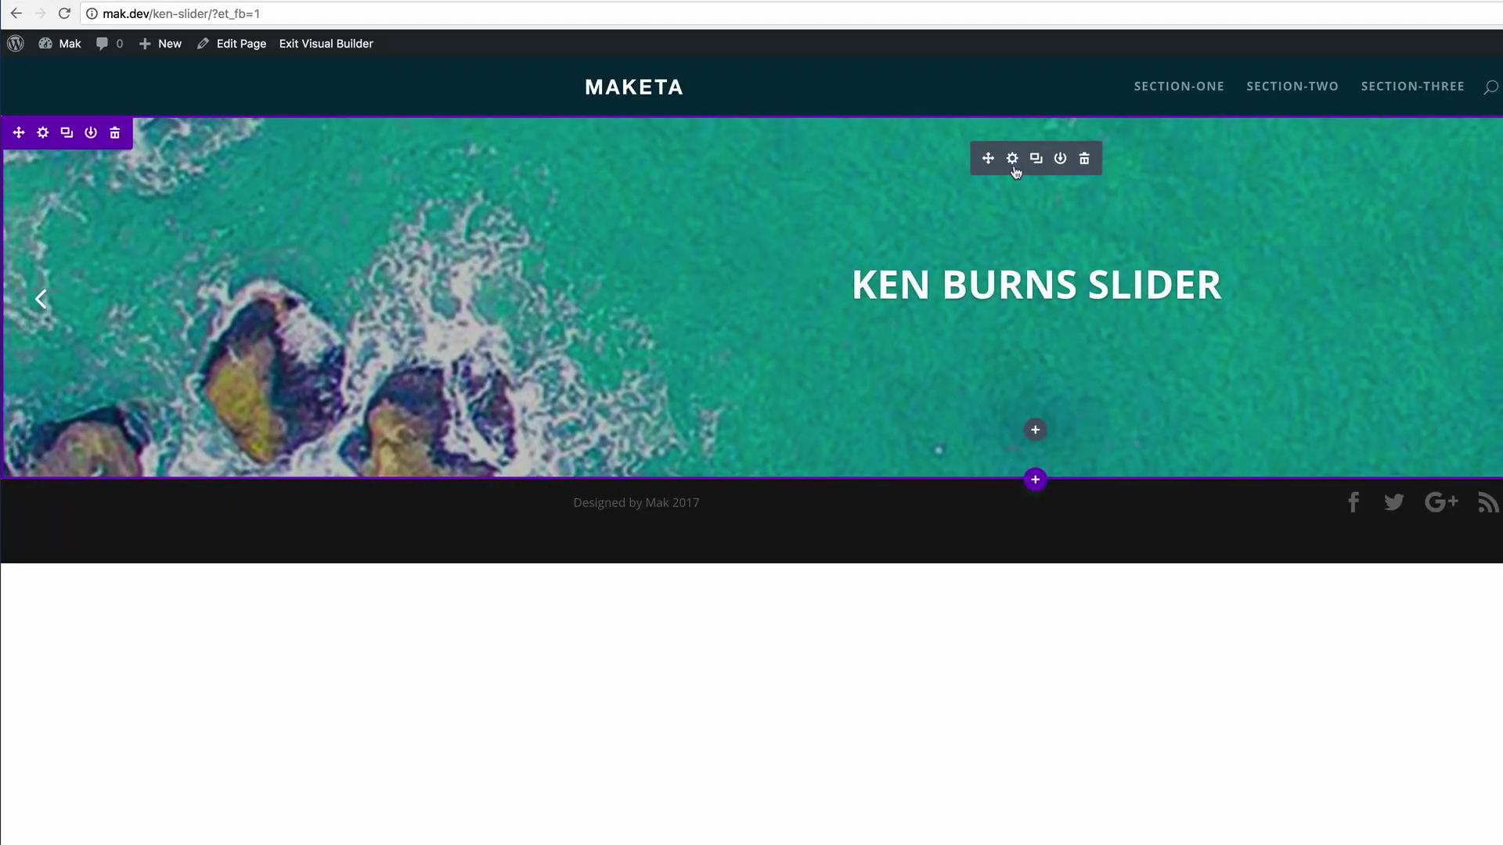
click(1013, 159)
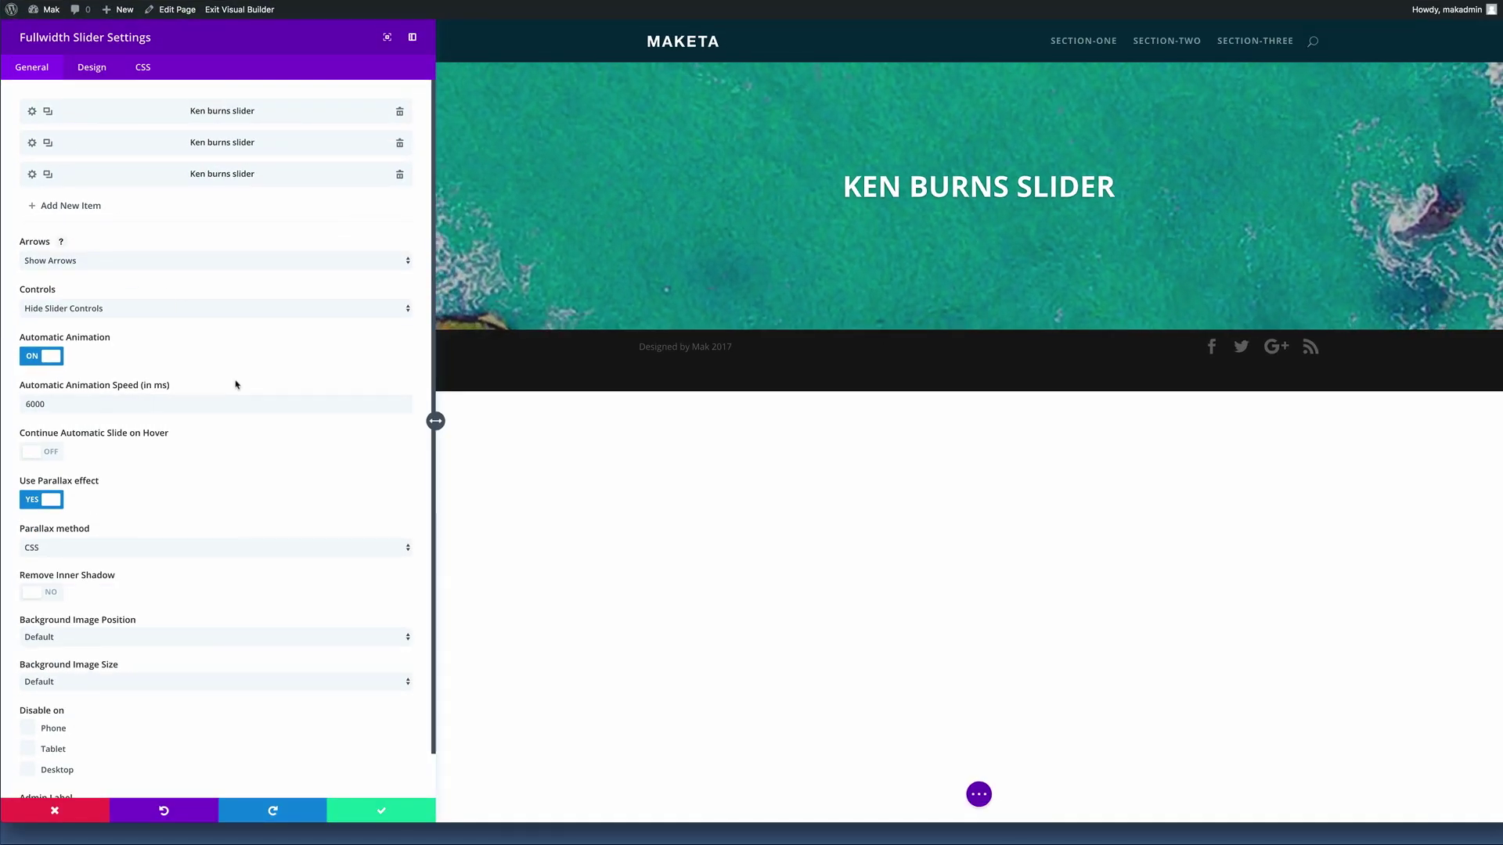
scroll(204, 234, down, 1)
click(97, 70)
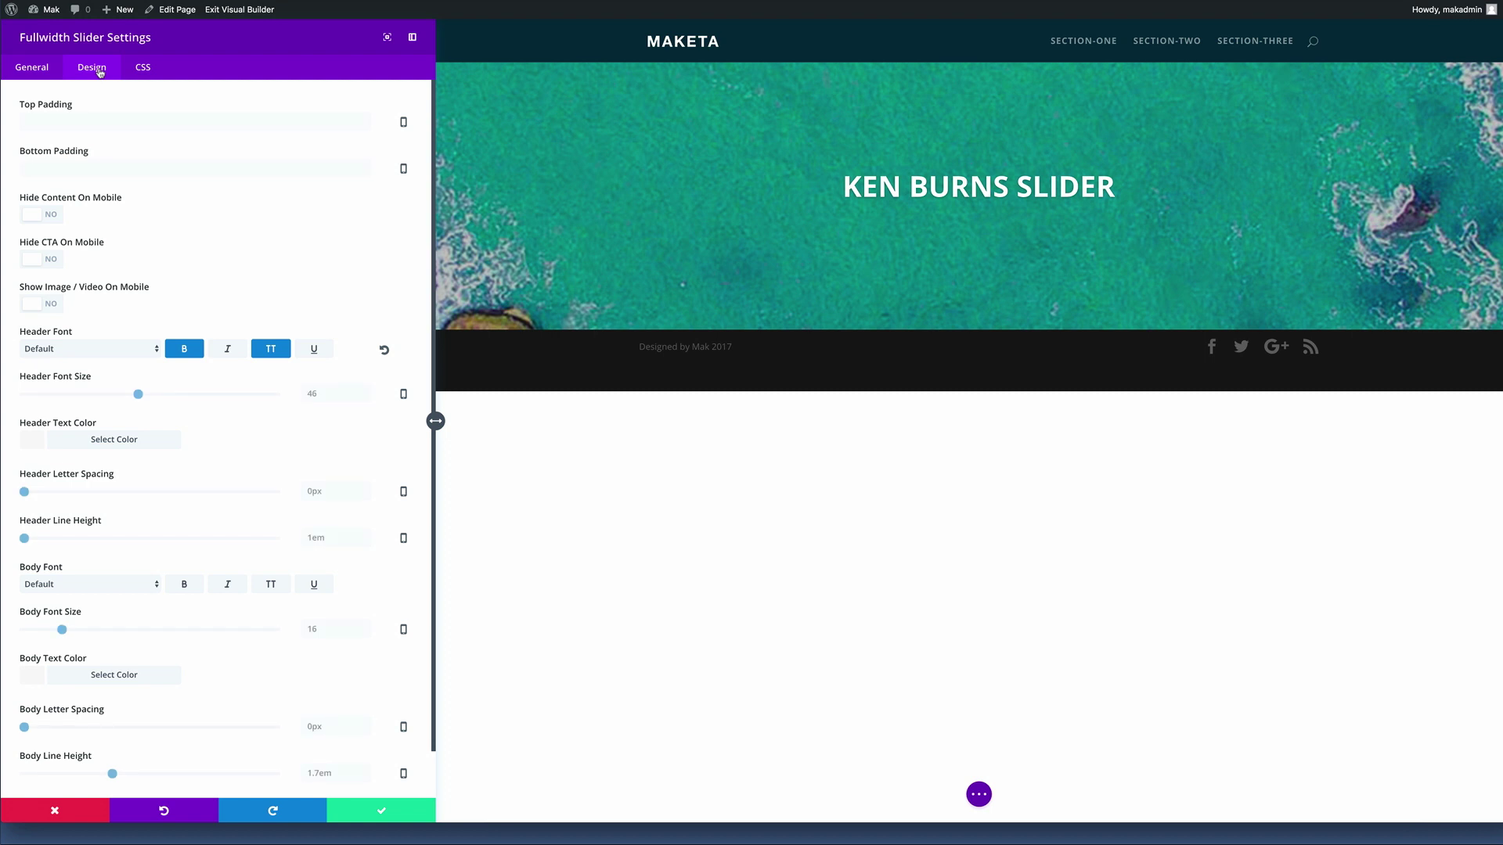
- Set the slider's top and bottom padding to 400px and save the module settings
click(110, 122)
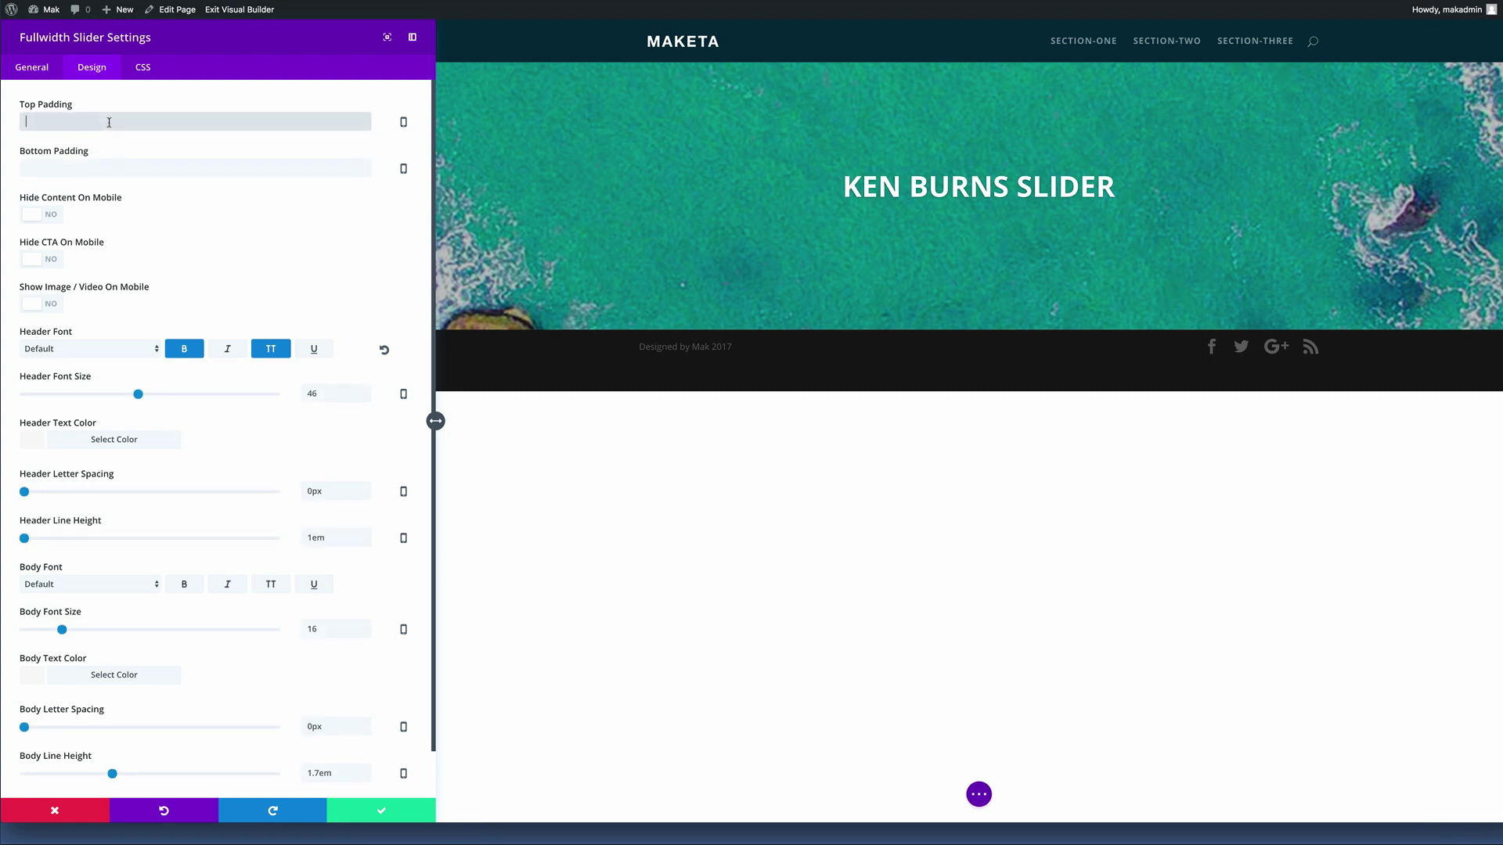
text(300)
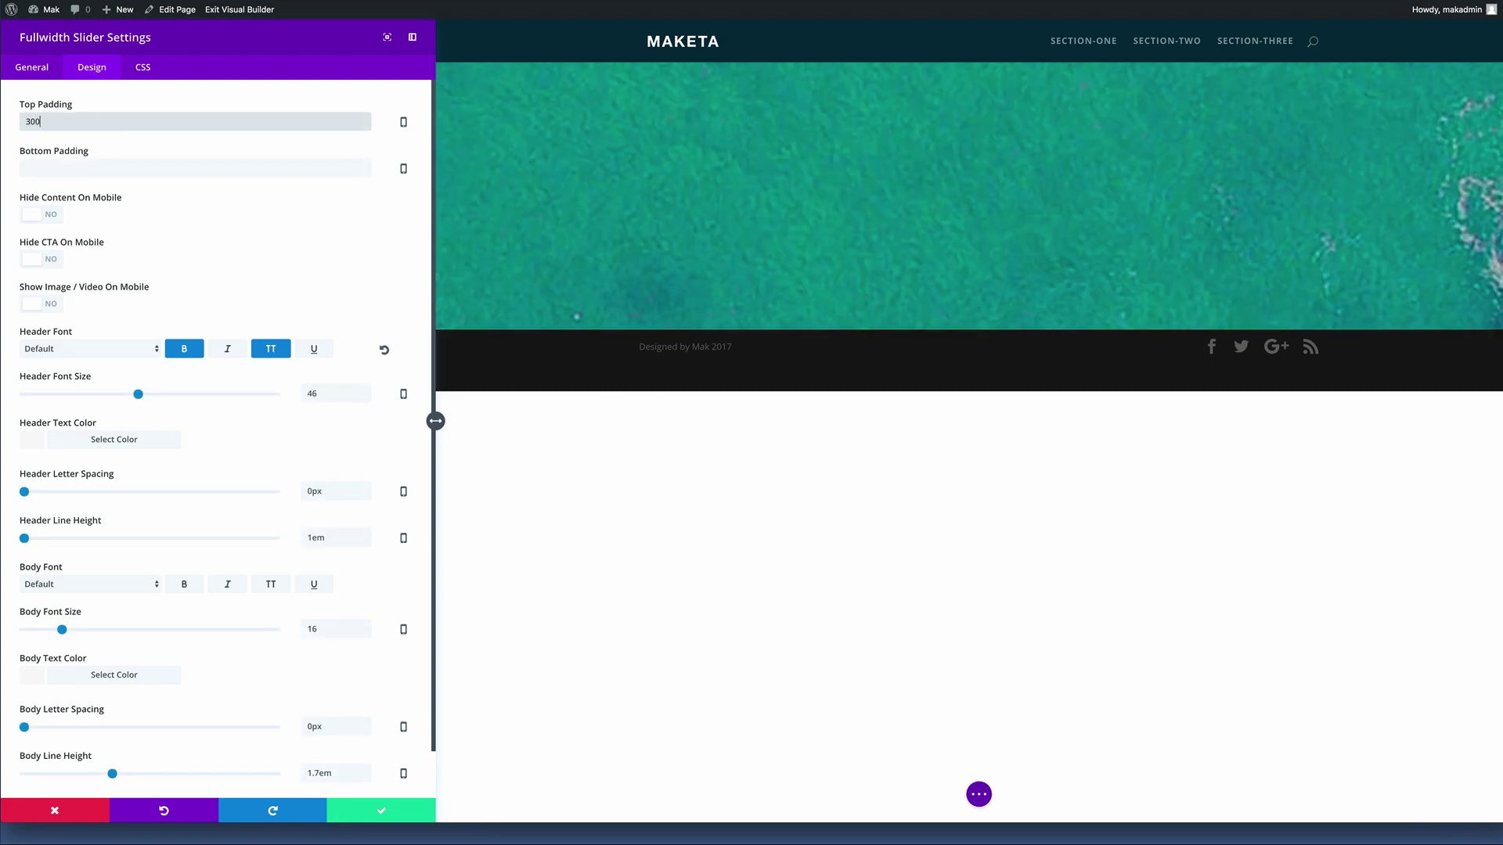
click(102, 171)
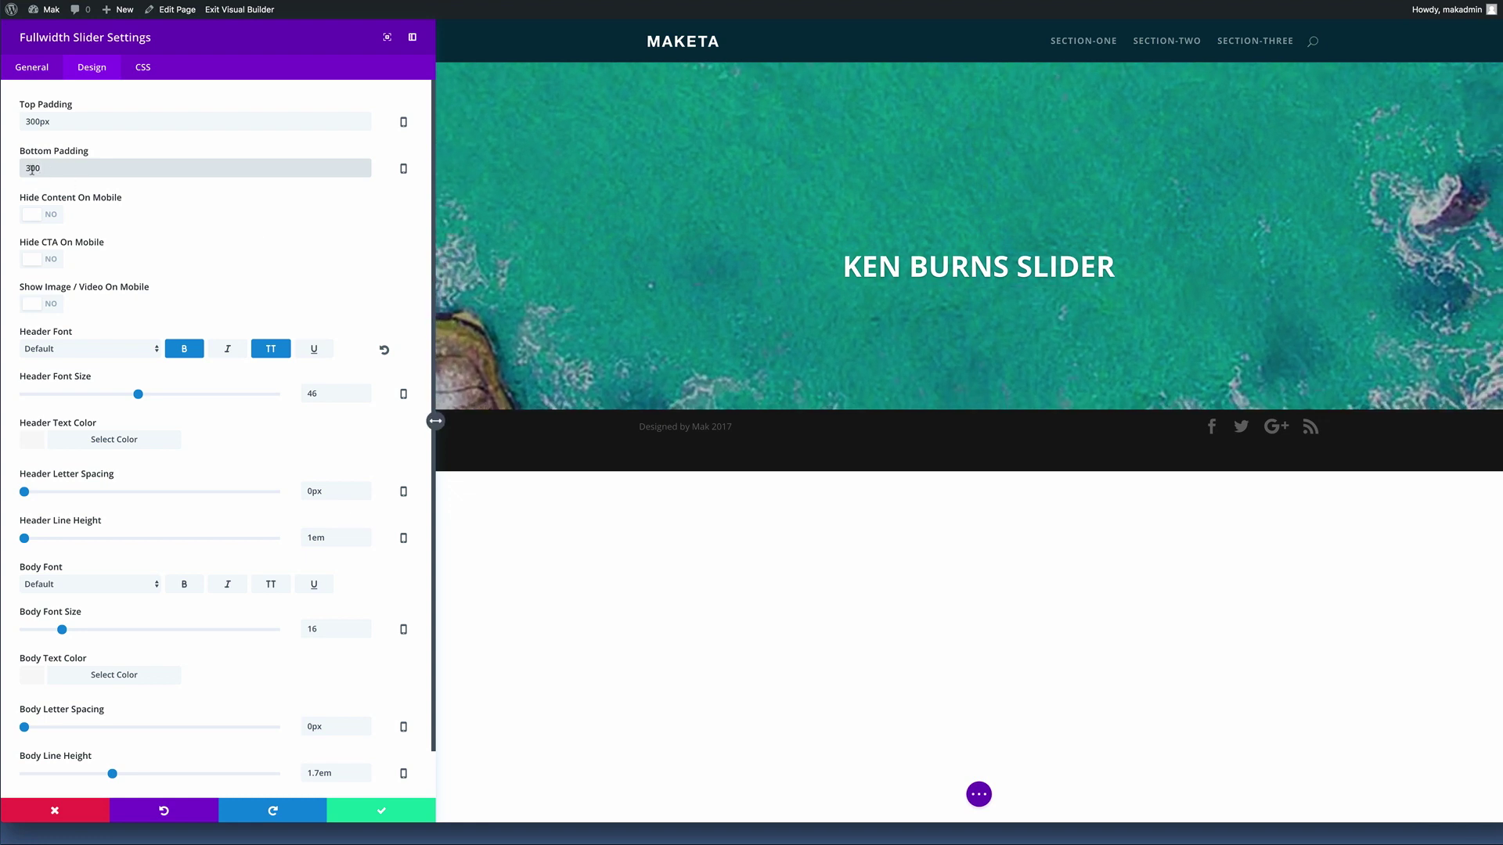
text(4)
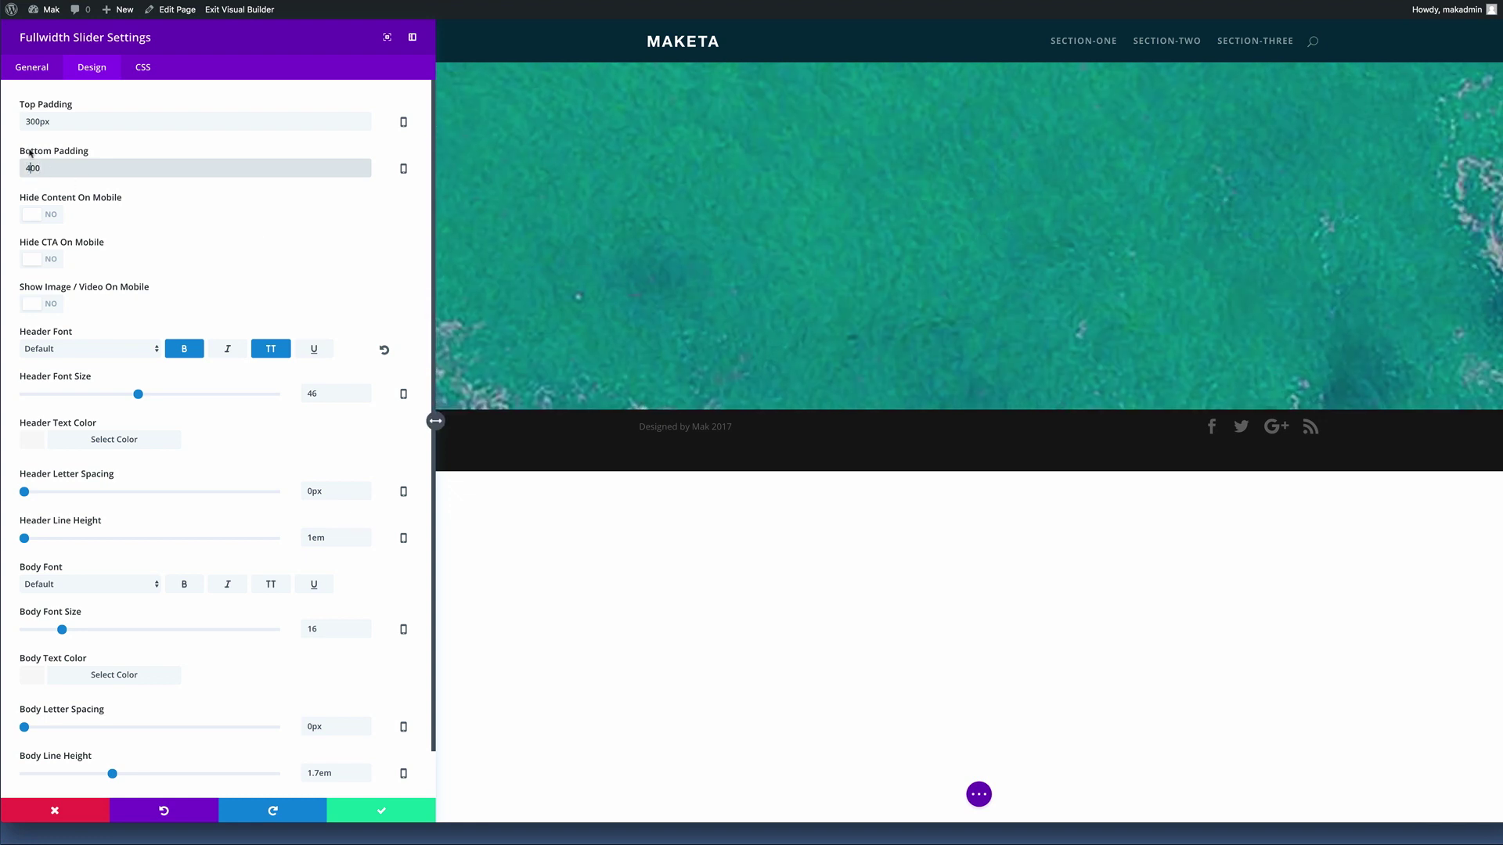
drag(30, 123, 22, 122)
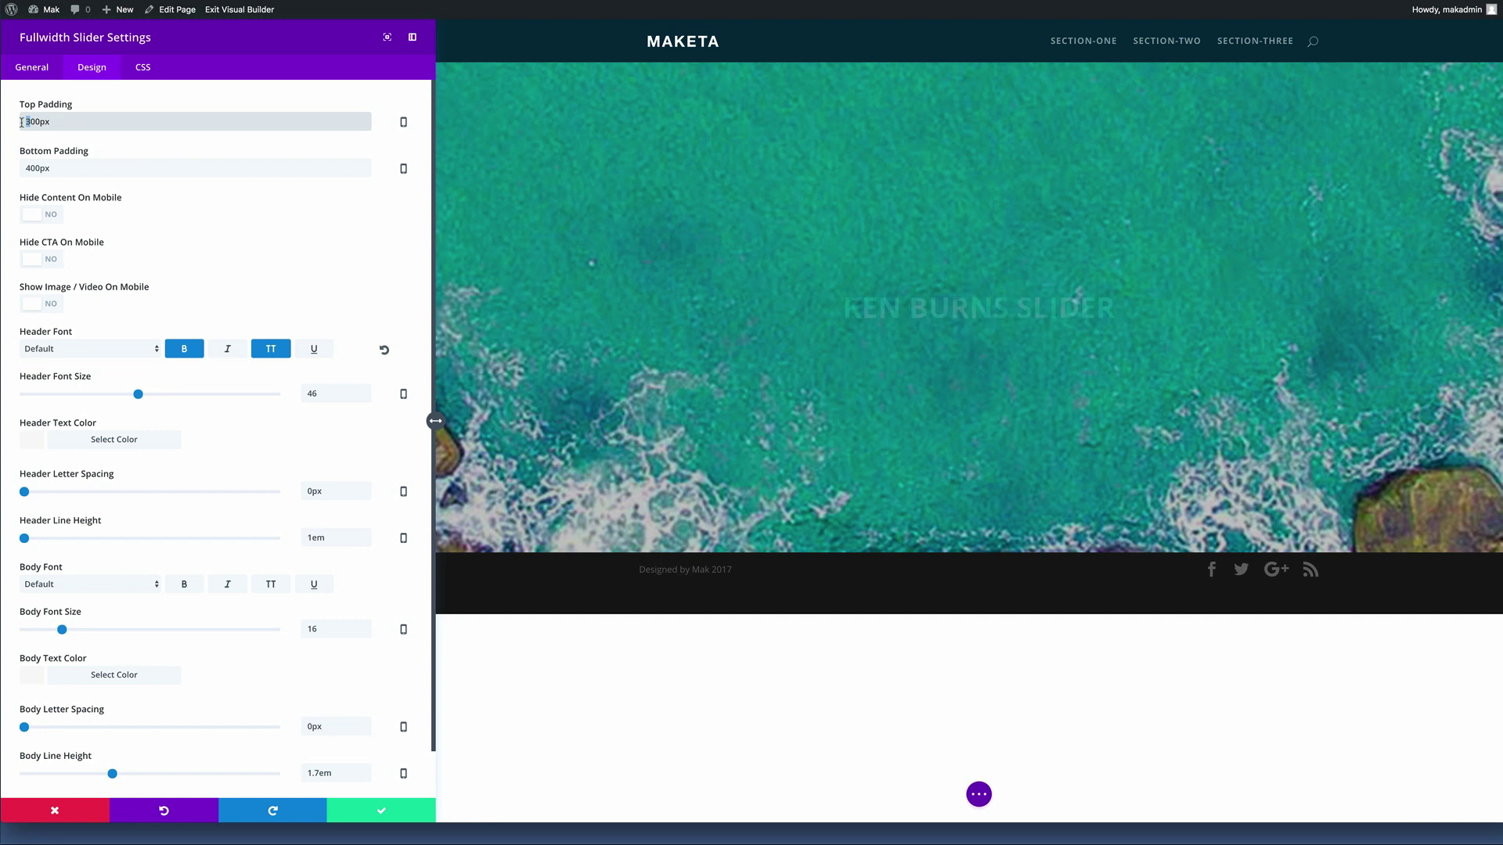
text(4)
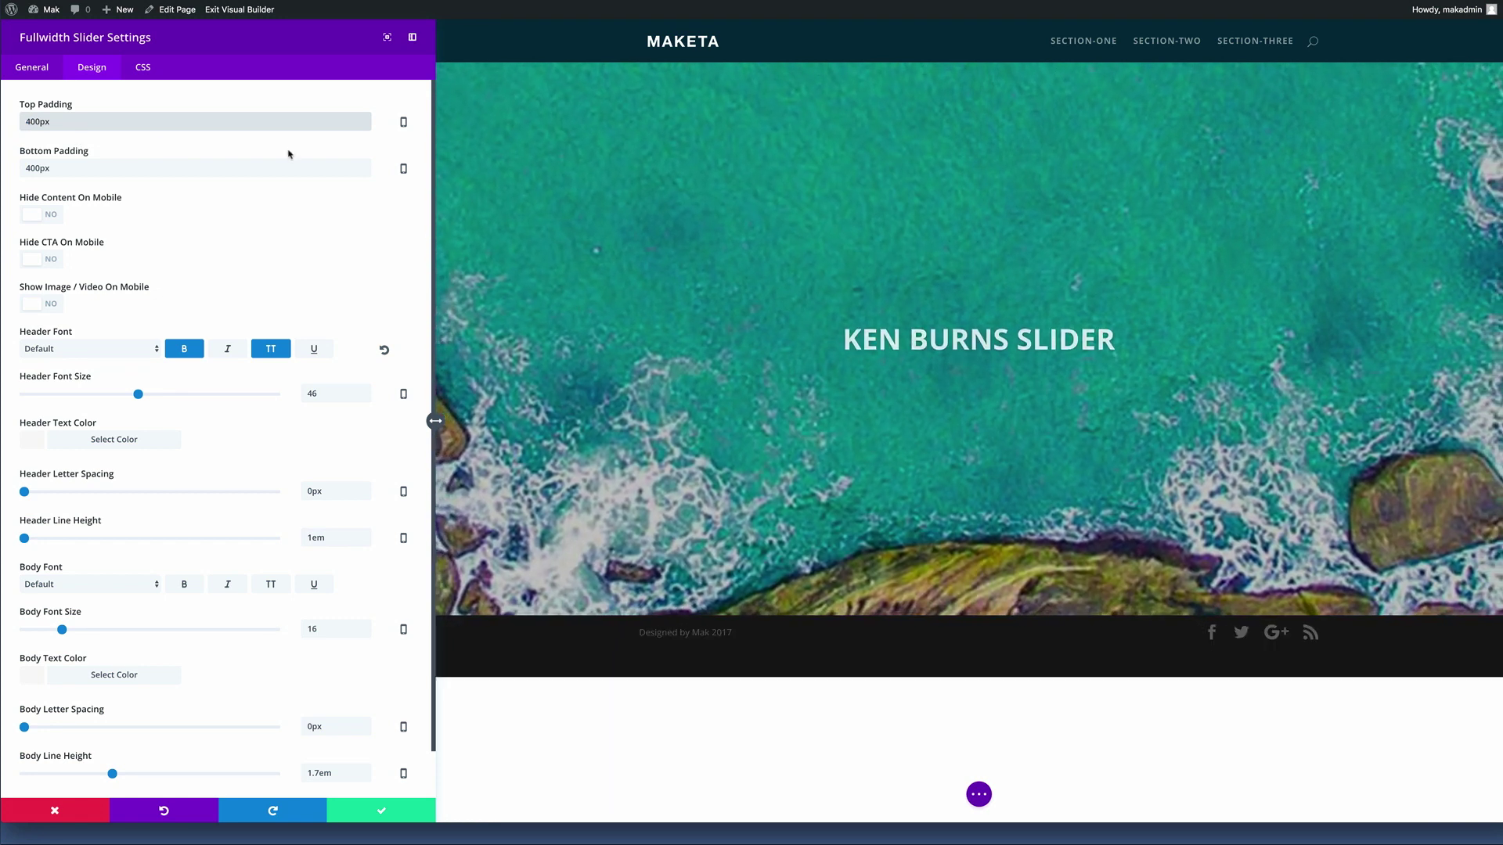
click(381, 814)
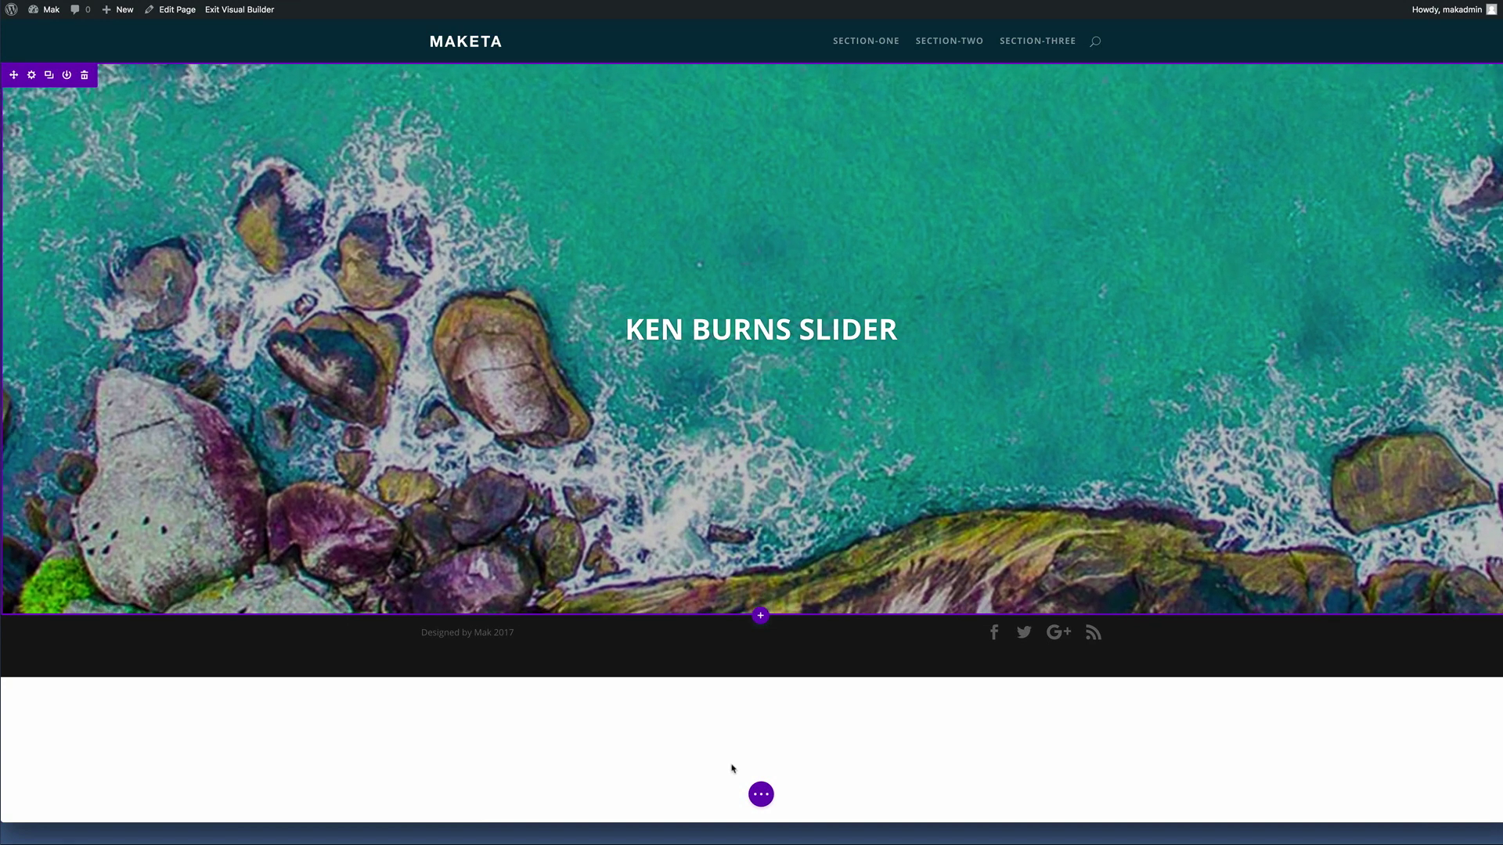